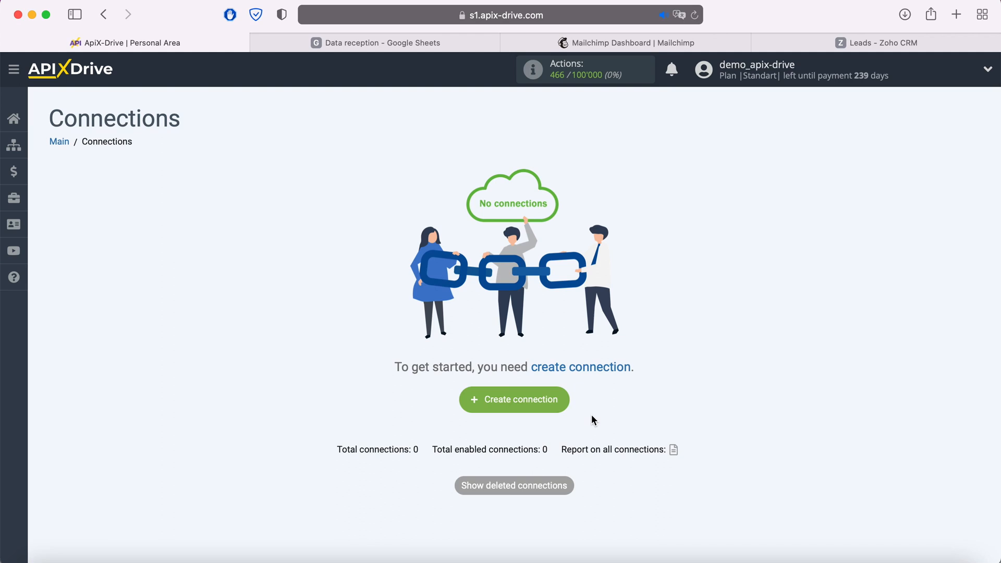
Start a new connection and open the list of source systems
left_click(561, 403)
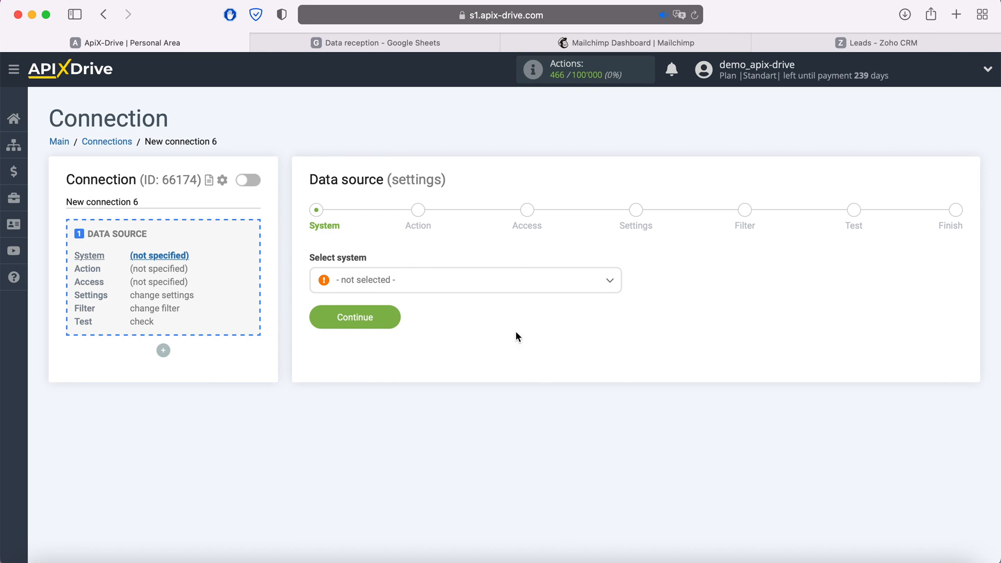
left_click(495, 290)
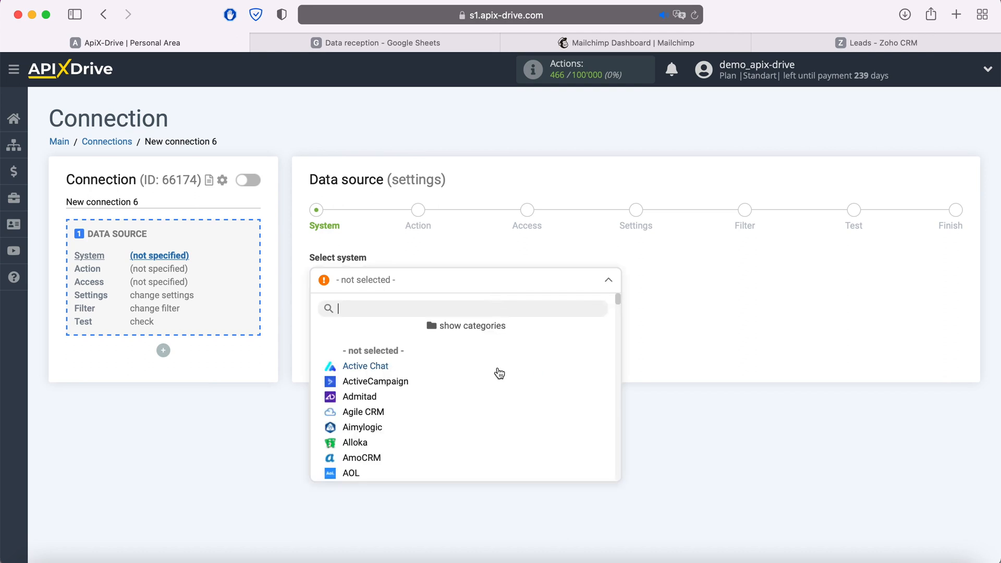
scroll(500, 374, "down", 3)
scroll(499, 373, "down", 5)
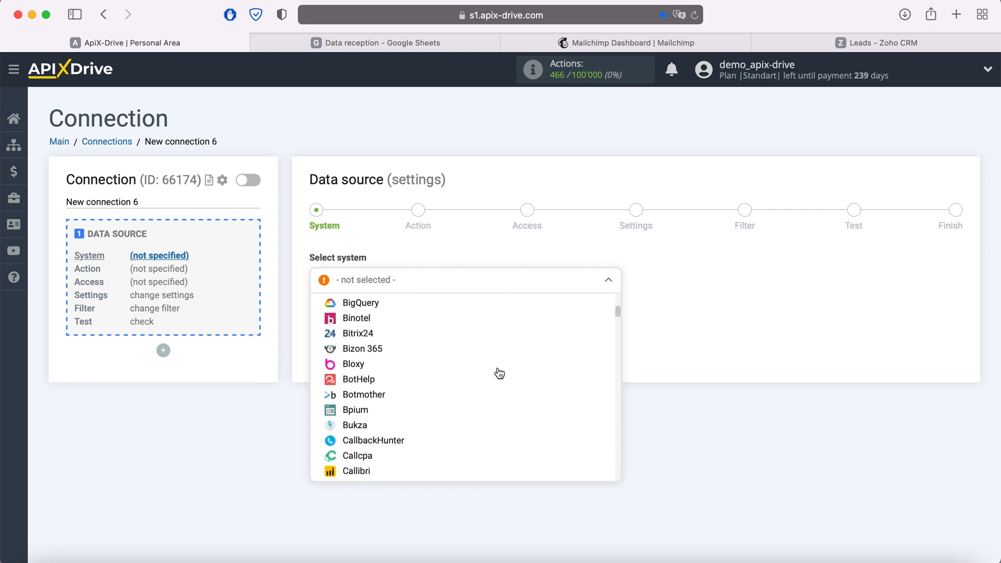
scroll(499, 374, "down", 10)
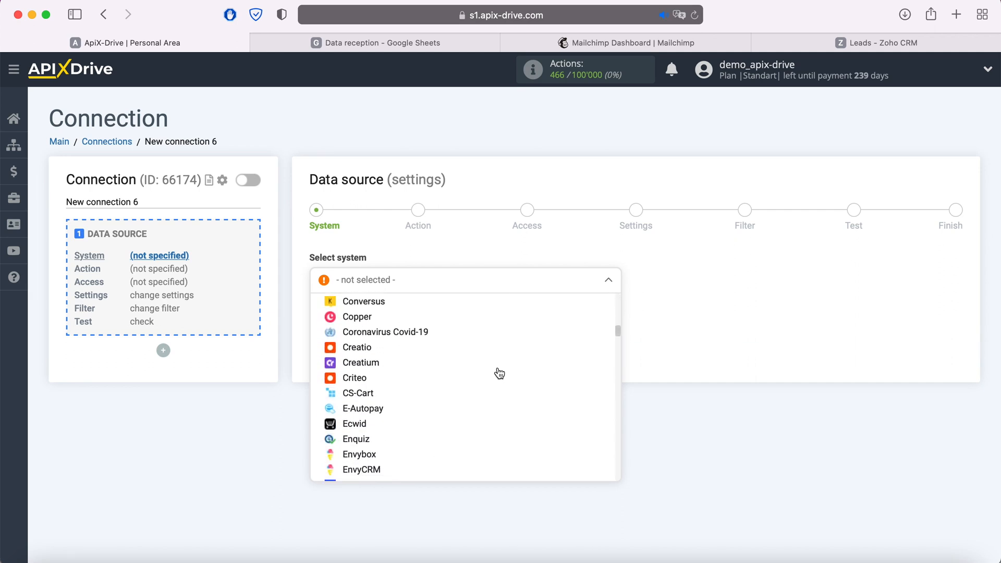
scroll(499, 373, "up", 18)
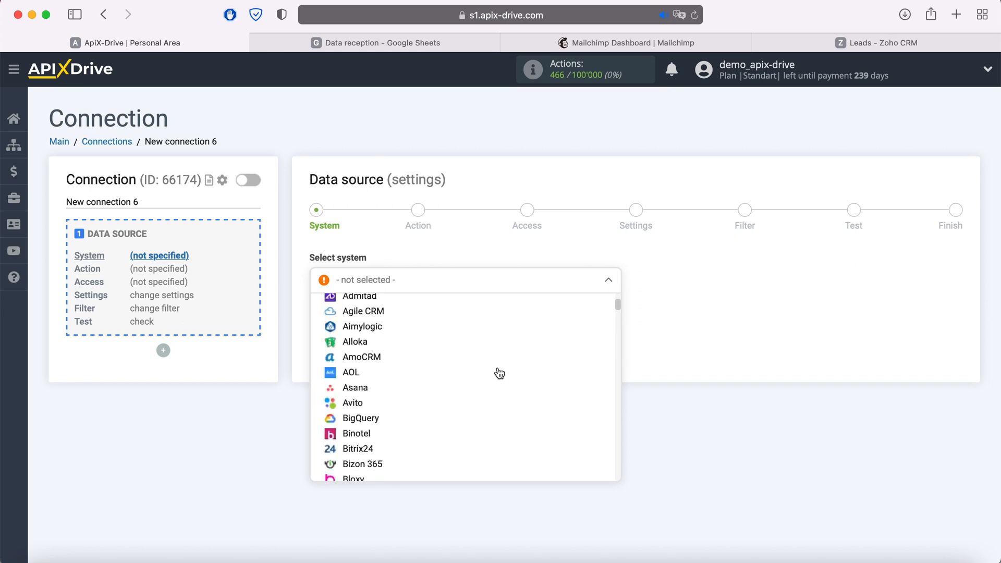
Browse the source systems by category: CRM, Chat Bots, Messengers, CMS, Marketplaces, Google Services
left_click(473, 326)
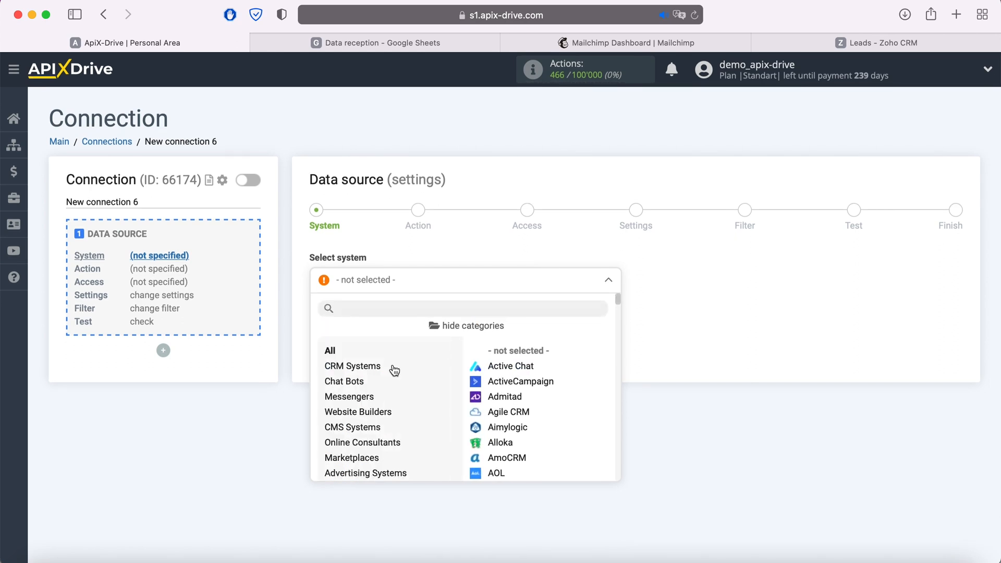
left_click(368, 368)
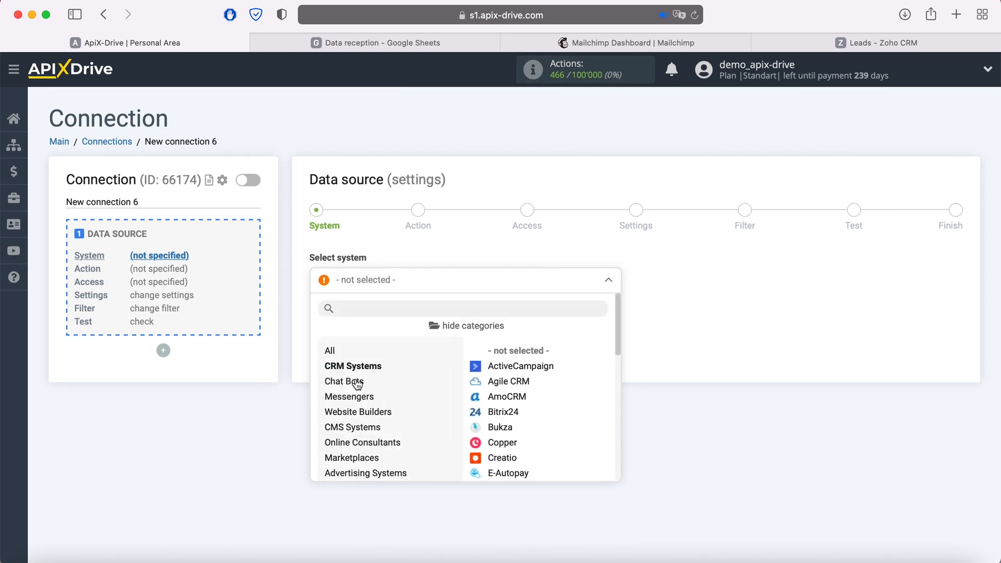
left_click(353, 384)
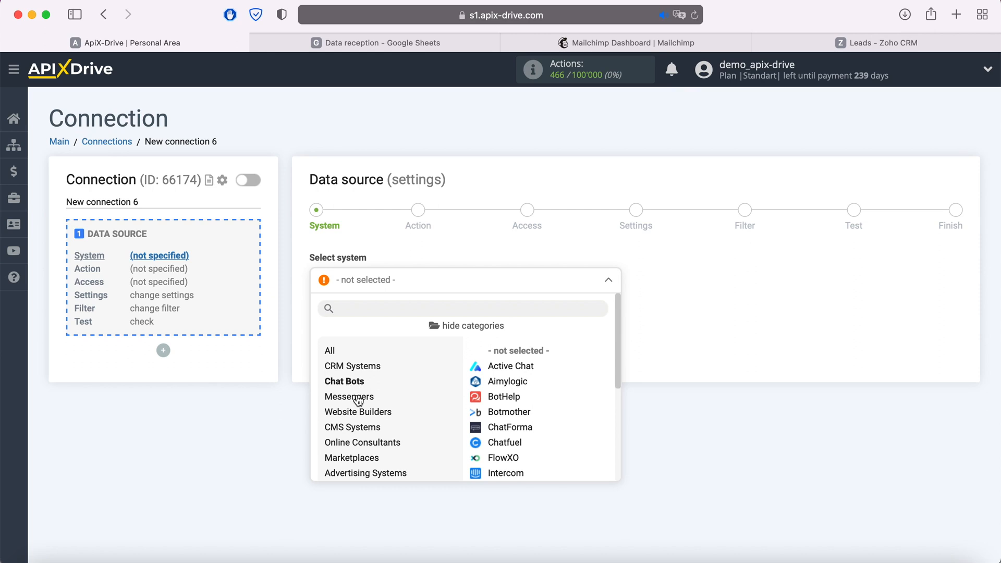
left_click(357, 398)
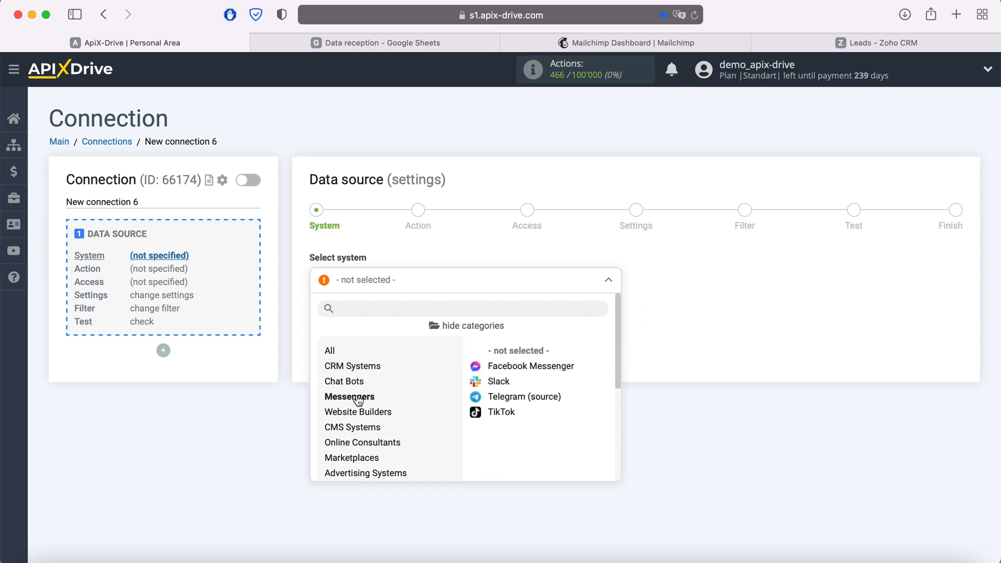
left_click(367, 429)
scroll(425, 411, "down", 2)
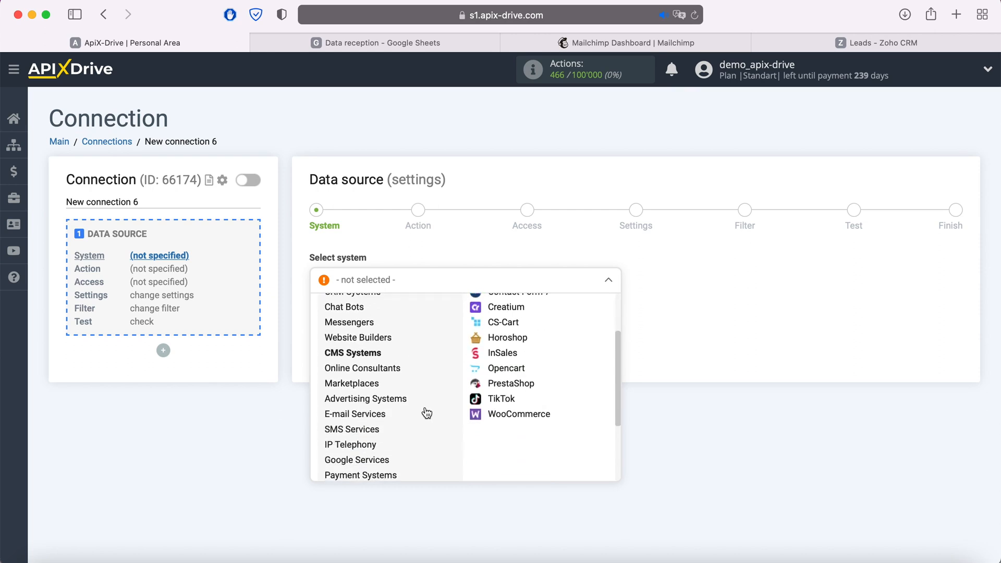
scroll(365, 387, "up", 2)
left_click(355, 458)
scroll(355, 459, "down", 2)
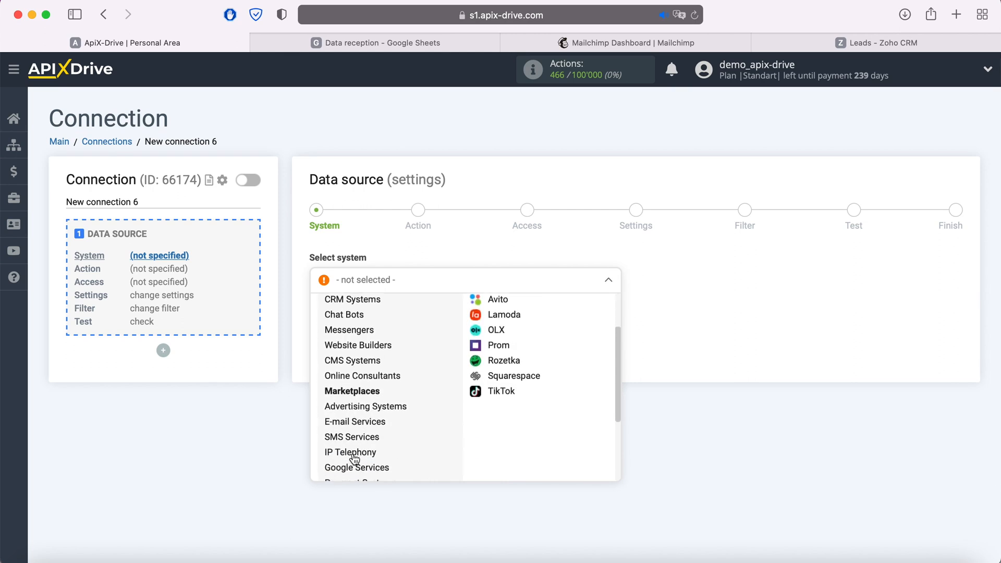
left_click(354, 464)
scroll(350, 459, "up", 2)
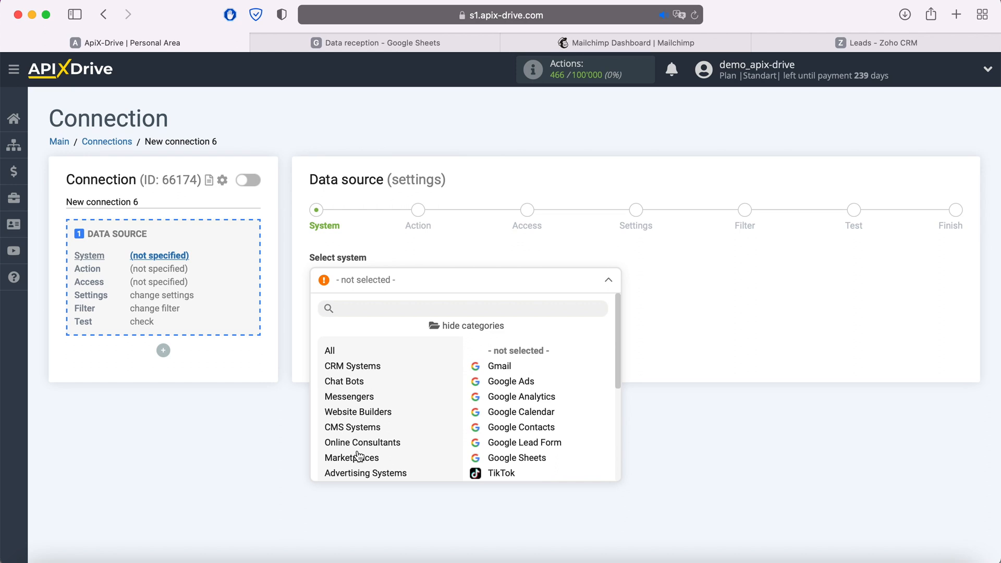
Return to the full alphabetical list and choose Facebook as the data source
left_click(469, 328)
scroll(447, 408, "down", 2)
scroll(447, 409, "down", 15)
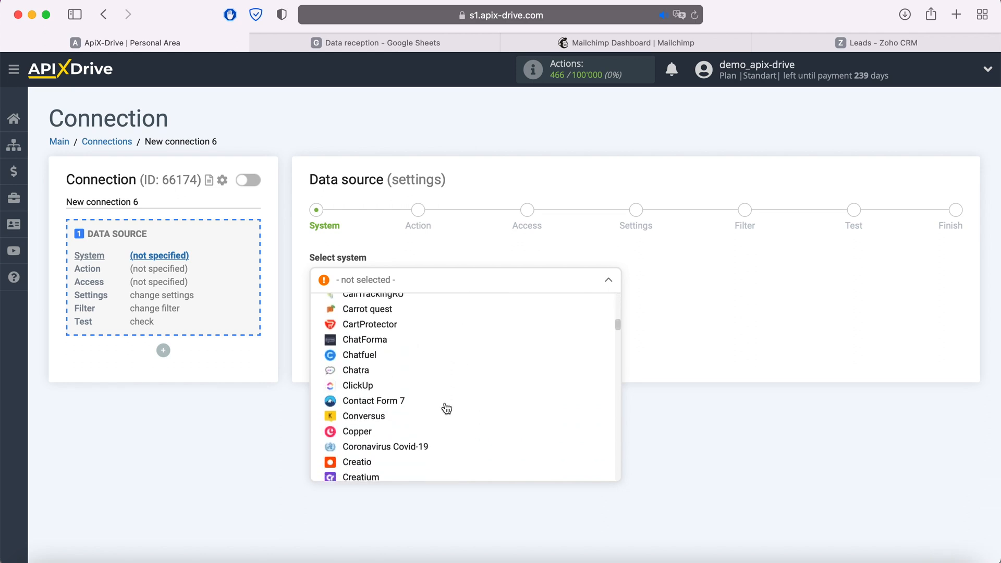
left_click(359, 414)
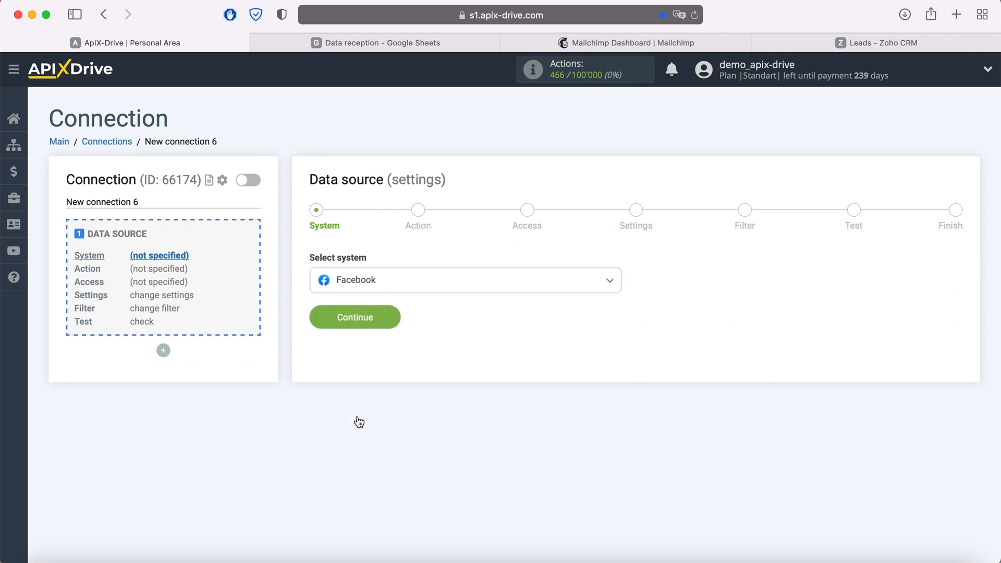
Set the Facebook action to Get Leads (new) and begin connecting the Facebook account
left_click(389, 319)
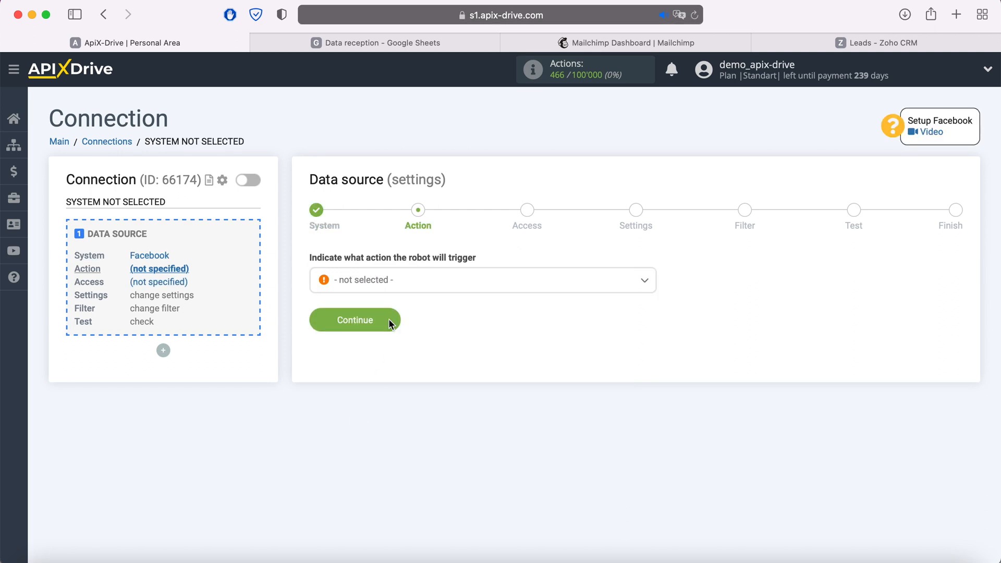
left_click(431, 285)
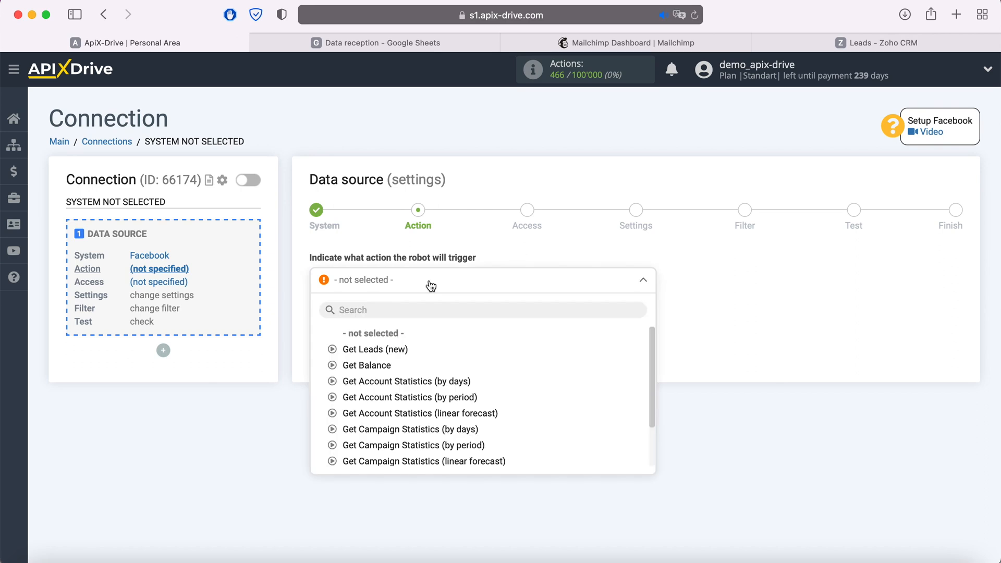
left_click(399, 350)
left_click(392, 321)
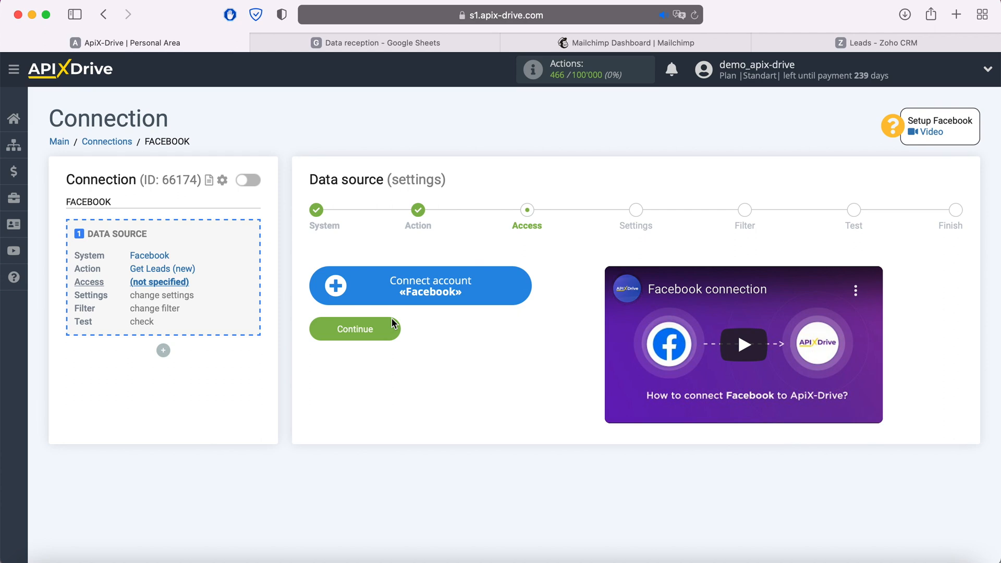
left_click(524, 289)
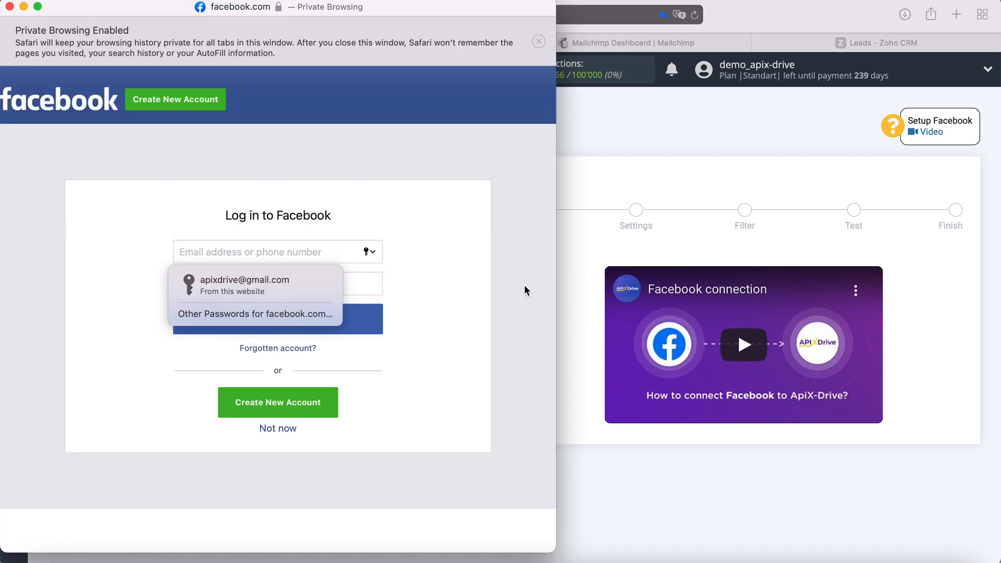
Log in to Facebook with the saved login and authorise ApiX-Drive for all Pages and permissions
left_click(285, 288)
left_click(298, 319)
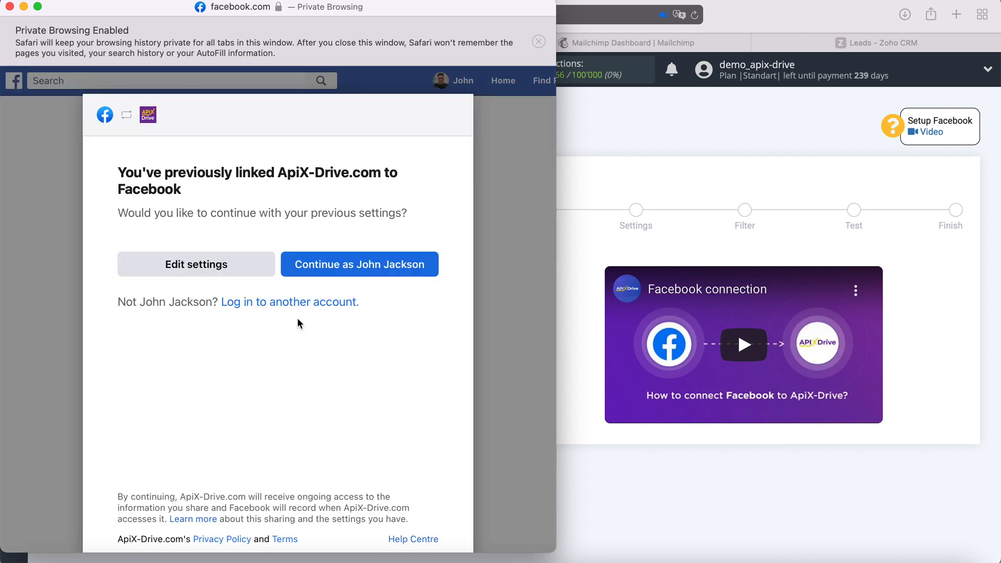
left_click(261, 263)
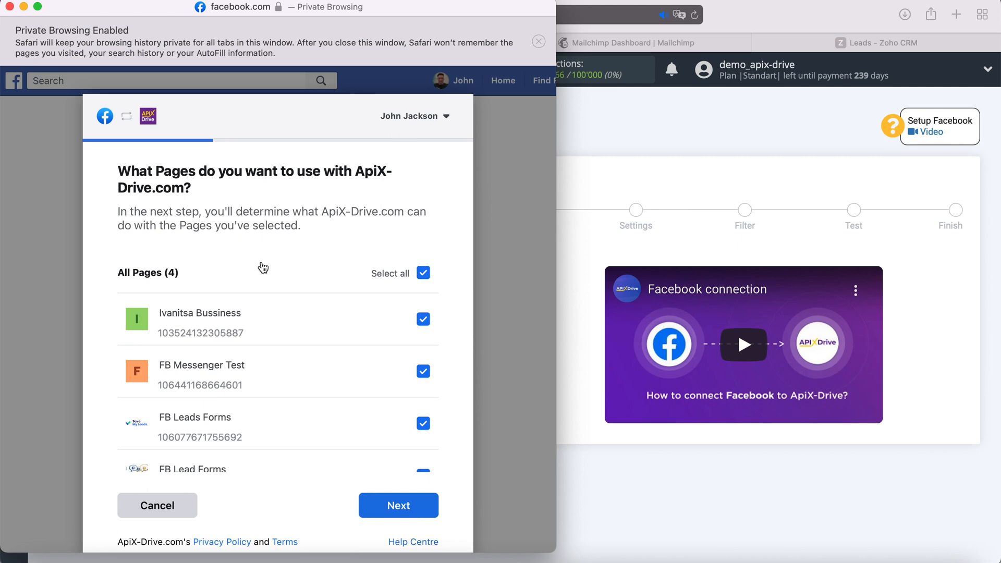
left_click(421, 507)
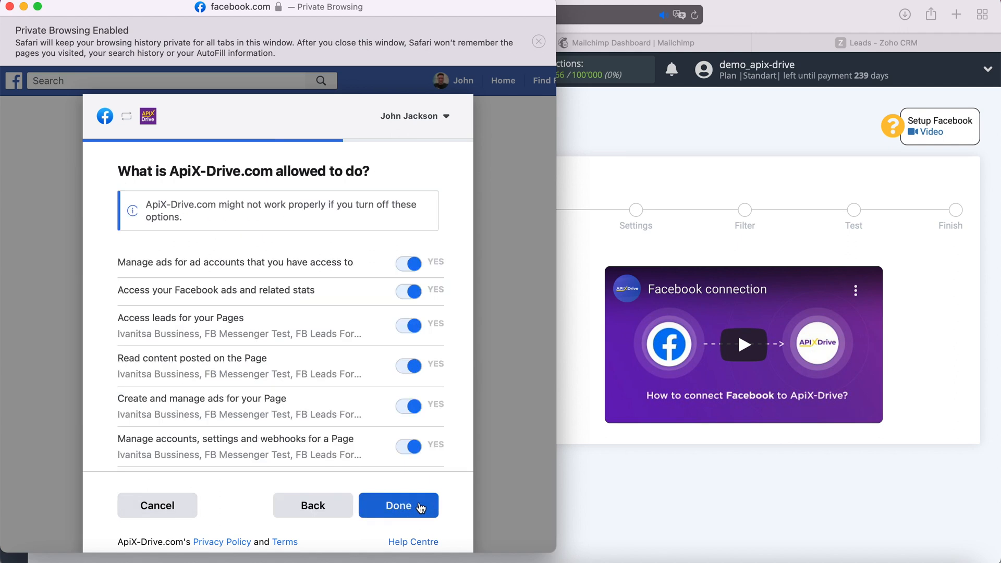
left_click(420, 507)
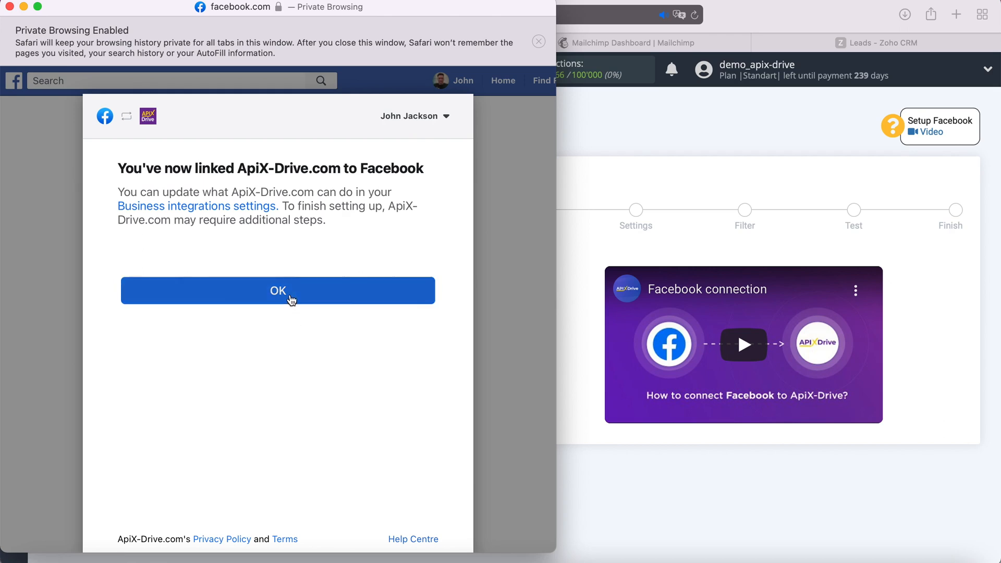
left_click(290, 292)
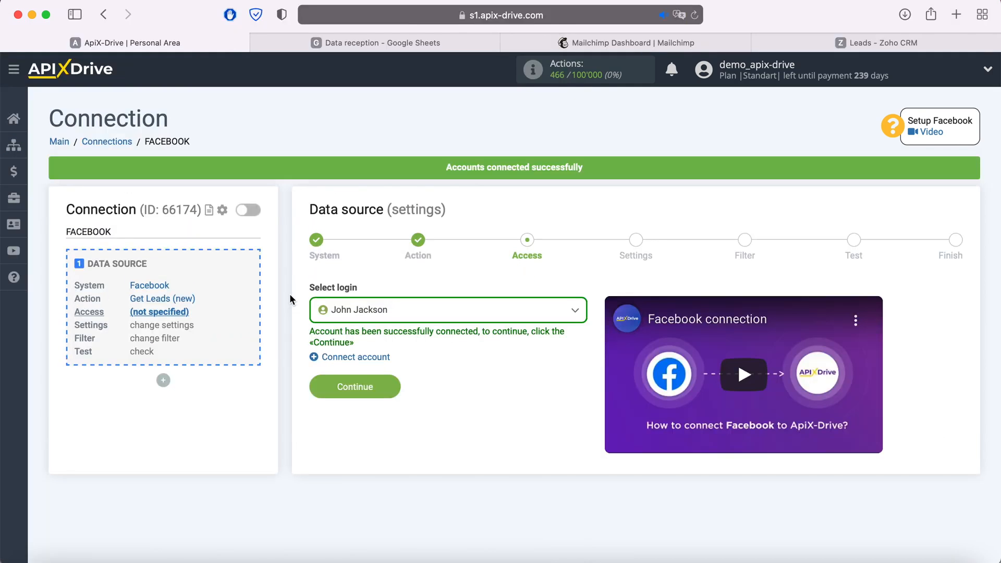
Select the connected Facebook account as the source login
left_click(411, 314)
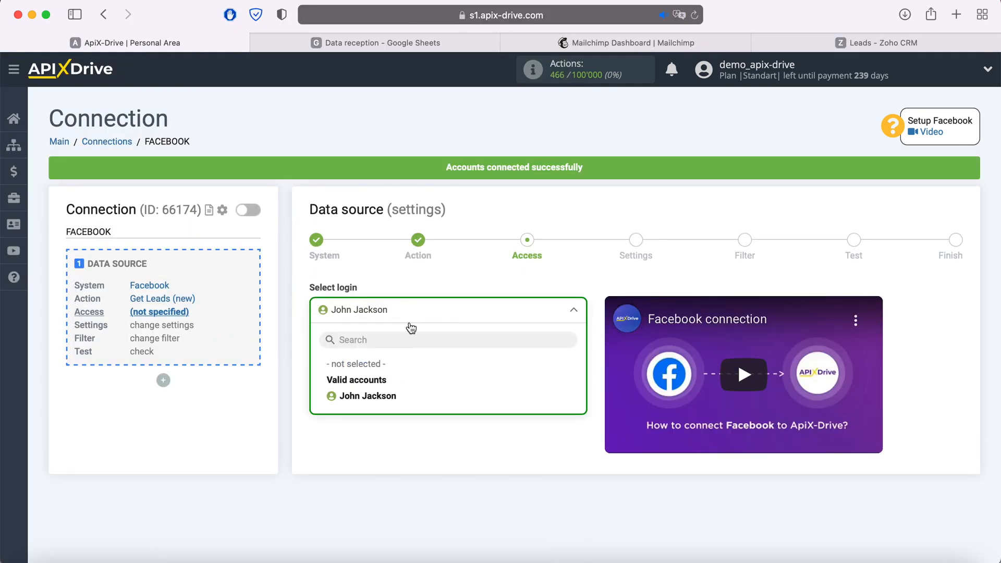
left_click(391, 399)
left_click(392, 386)
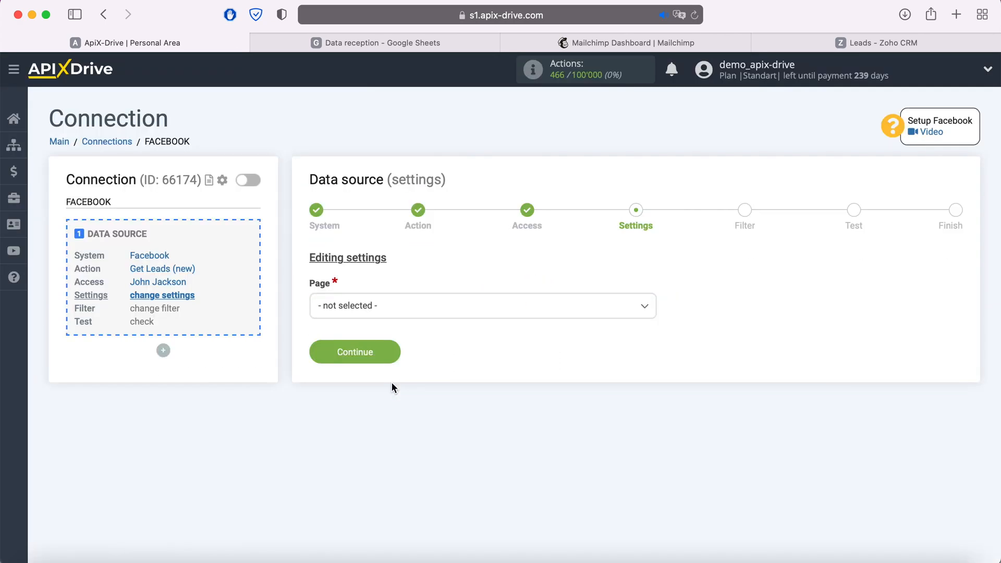
Use page FB Leads Forms and individually select FB Lead Form 20.05.2021
left_click(416, 321)
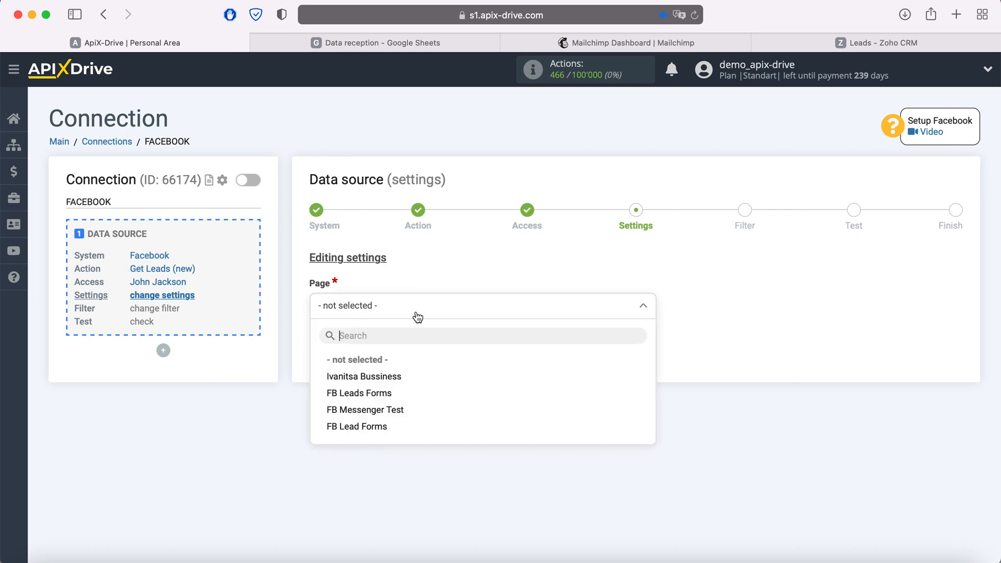
left_click(402, 395)
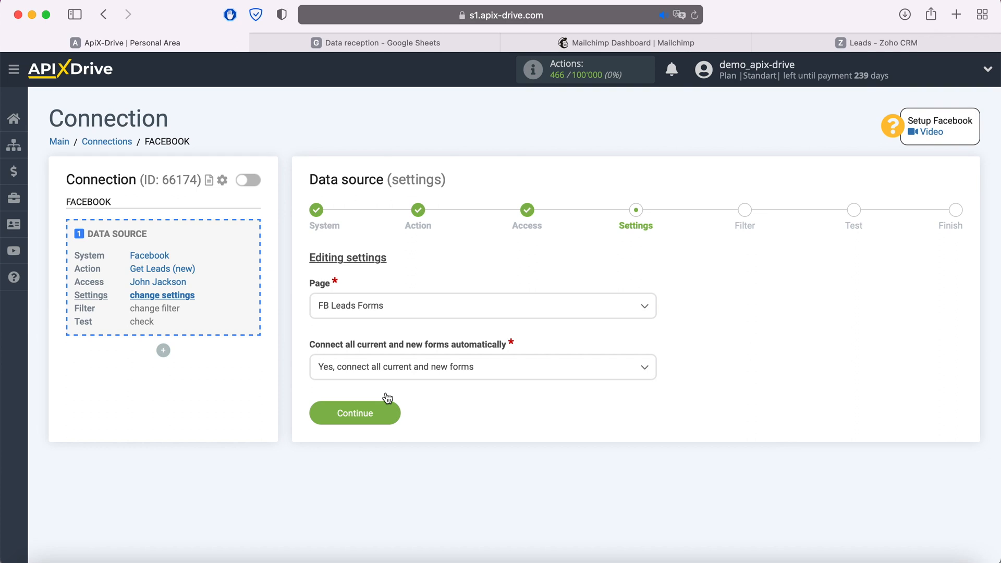
left_click(509, 370)
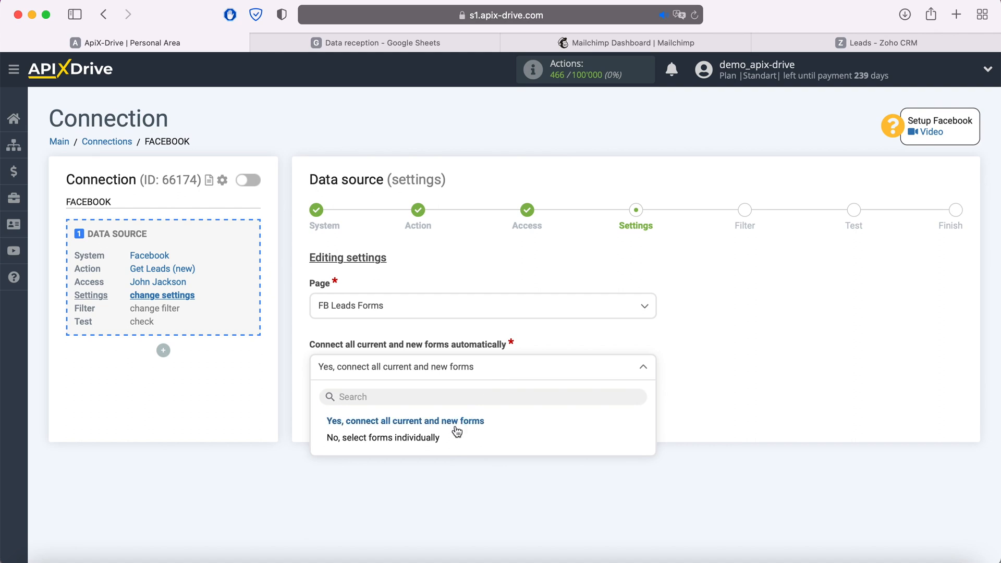
left_click(444, 439)
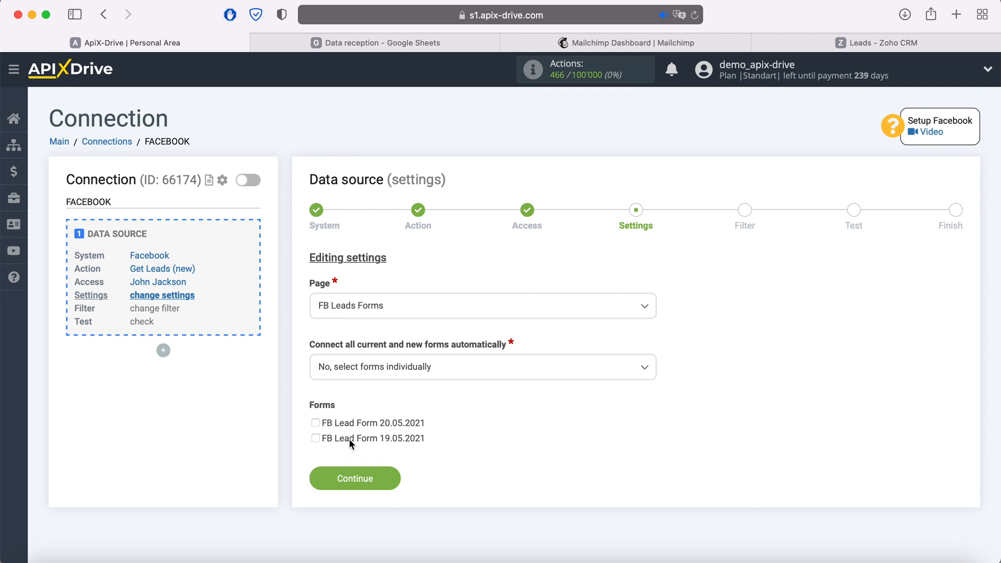
left_click(315, 422)
left_click(392, 483)
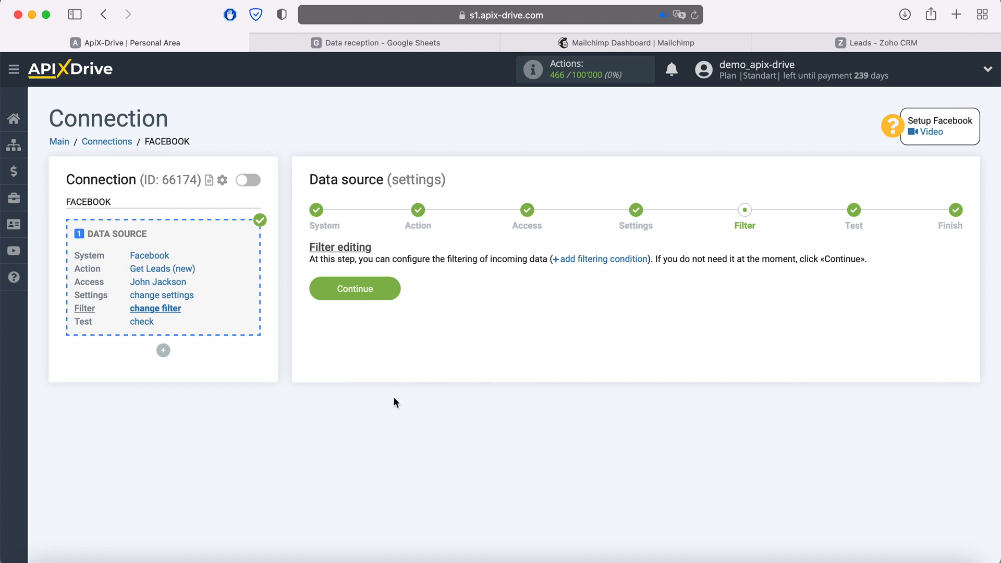
Skip the filter, review the test lead data, and finish the Facebook source setup
left_click(394, 289)
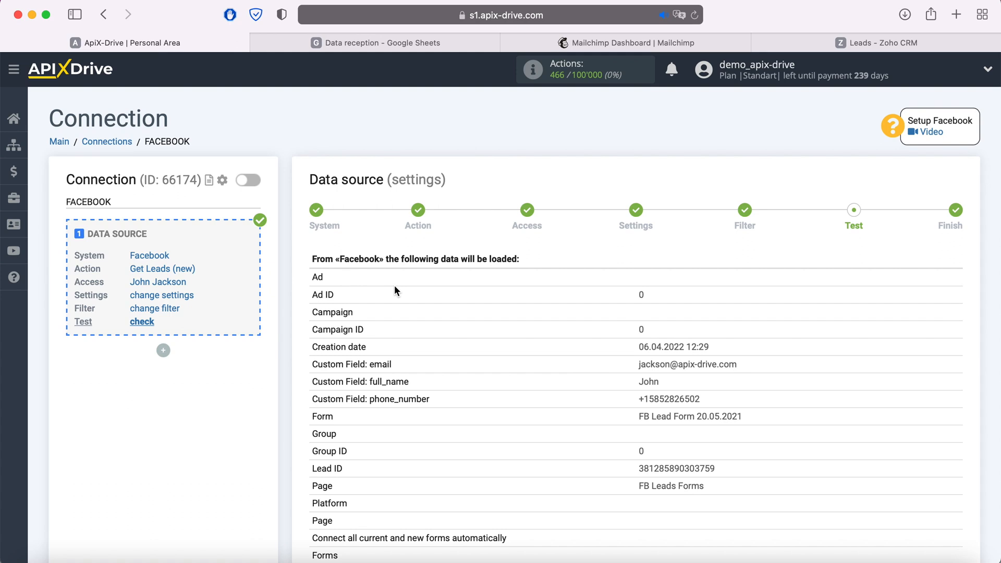
scroll(395, 290, "down", 2)
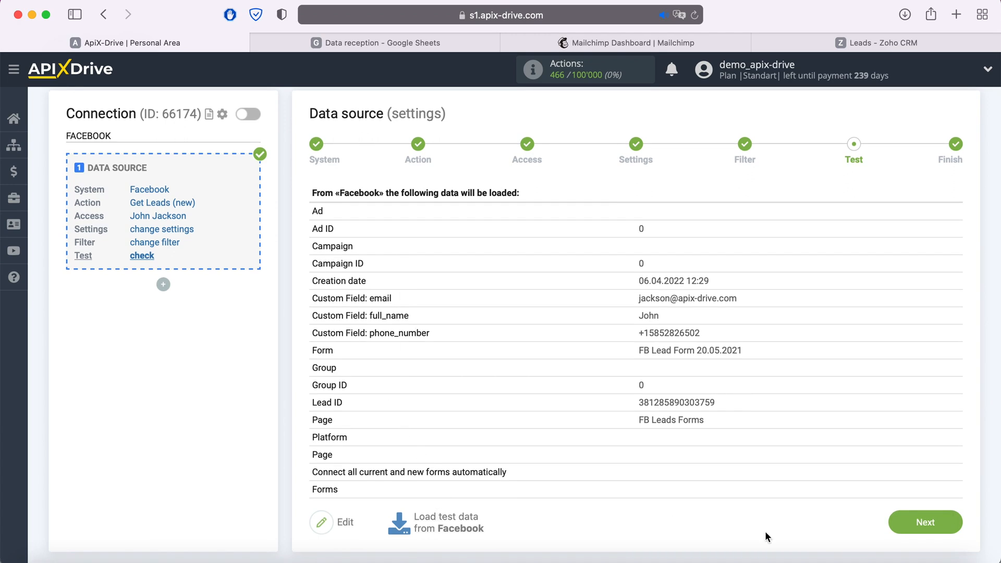
left_click(954, 526)
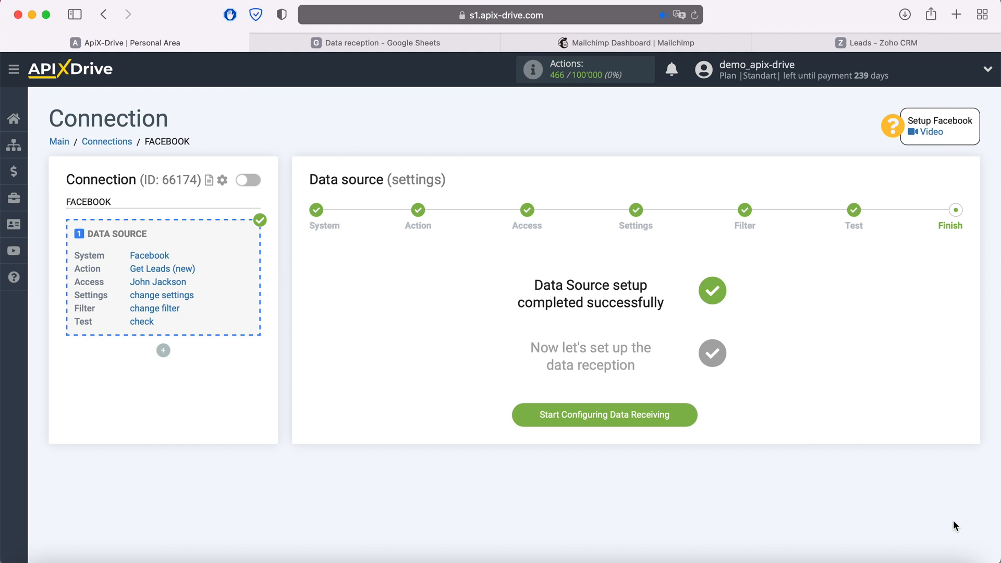
Start configuring data receiving and open the destination system list
left_click(684, 415)
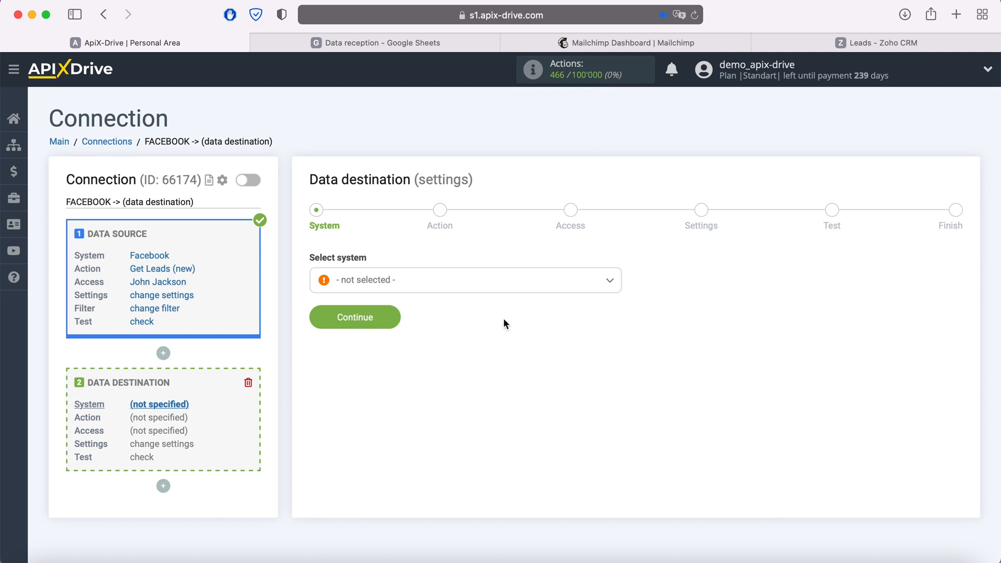
left_click(478, 292)
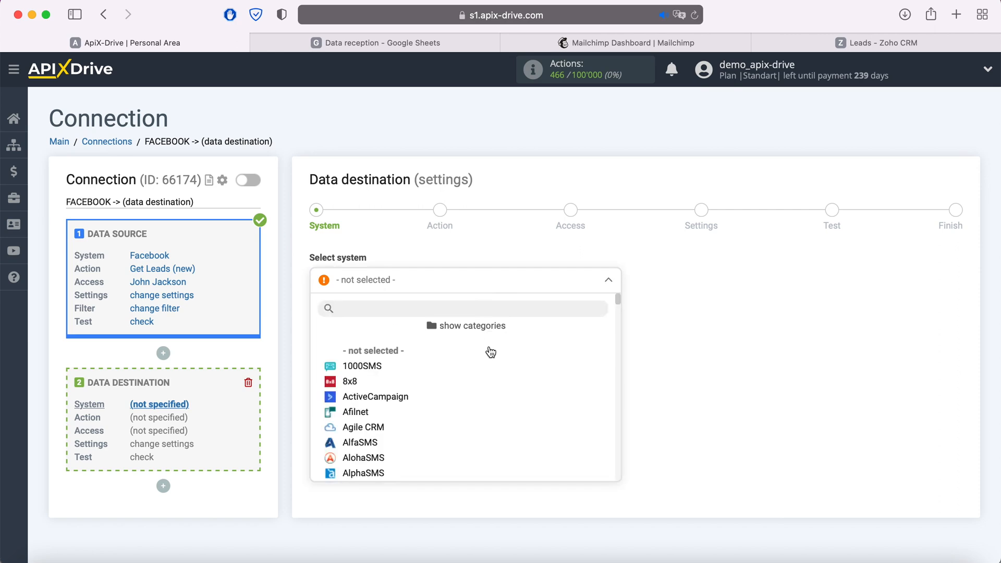
scroll(494, 384, "down", 3)
scroll(496, 385, "down", 10)
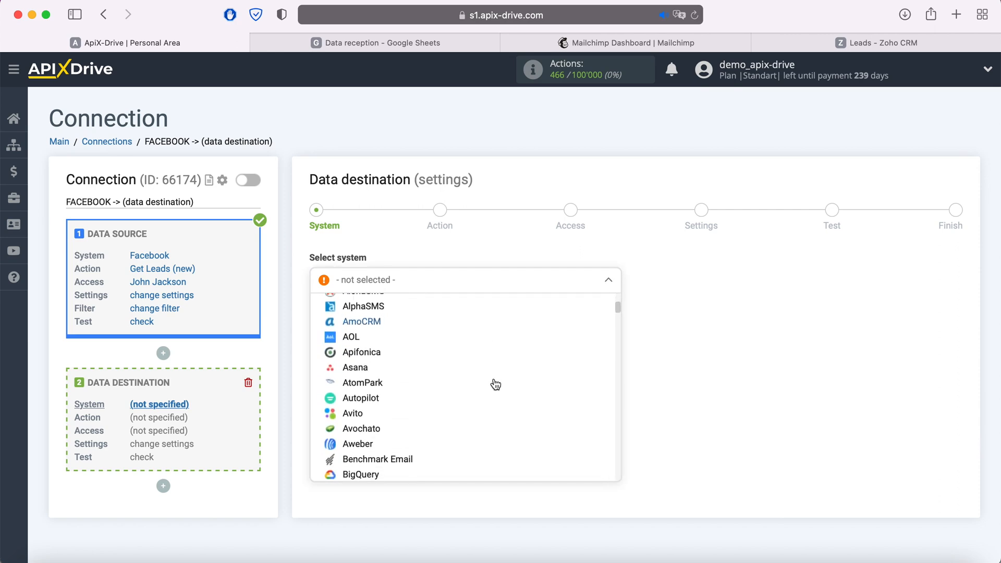
scroll(496, 384, "down", 2)
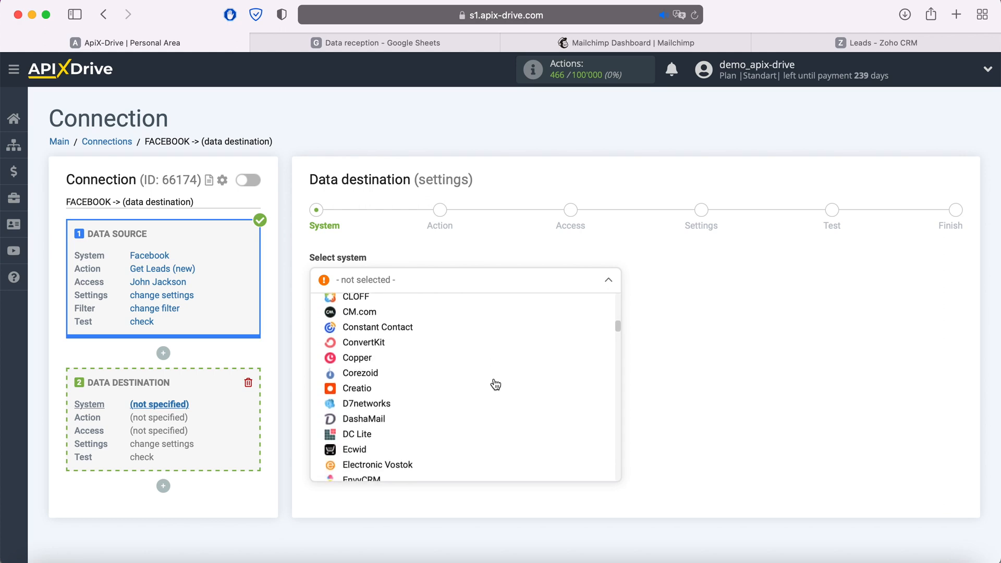
scroll(495, 384, "up", 6)
scroll(494, 384, "up", 10)
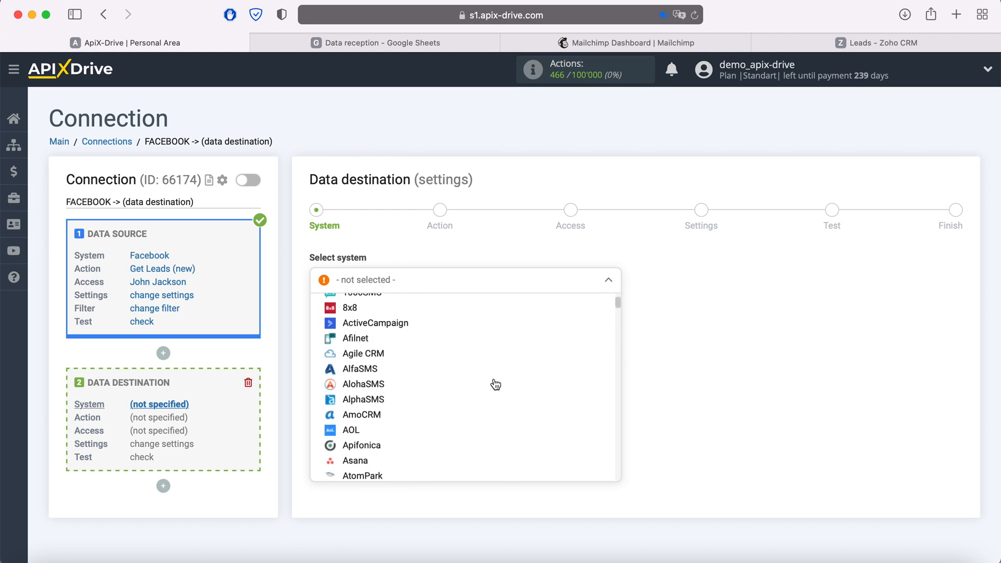
Browse categories through to Google Services and choose Google Sheets
left_click(473, 326)
left_click(368, 367)
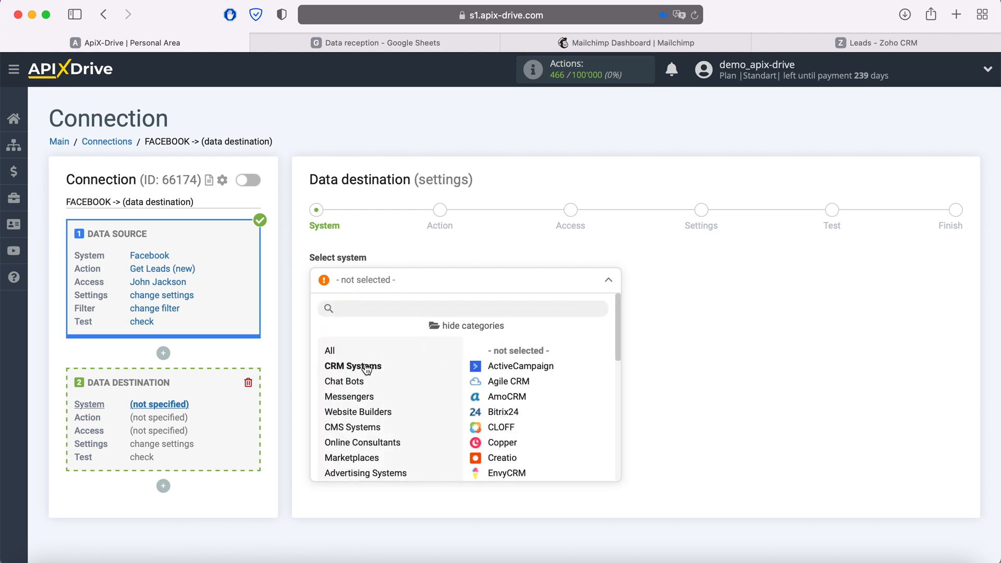
left_click(354, 383)
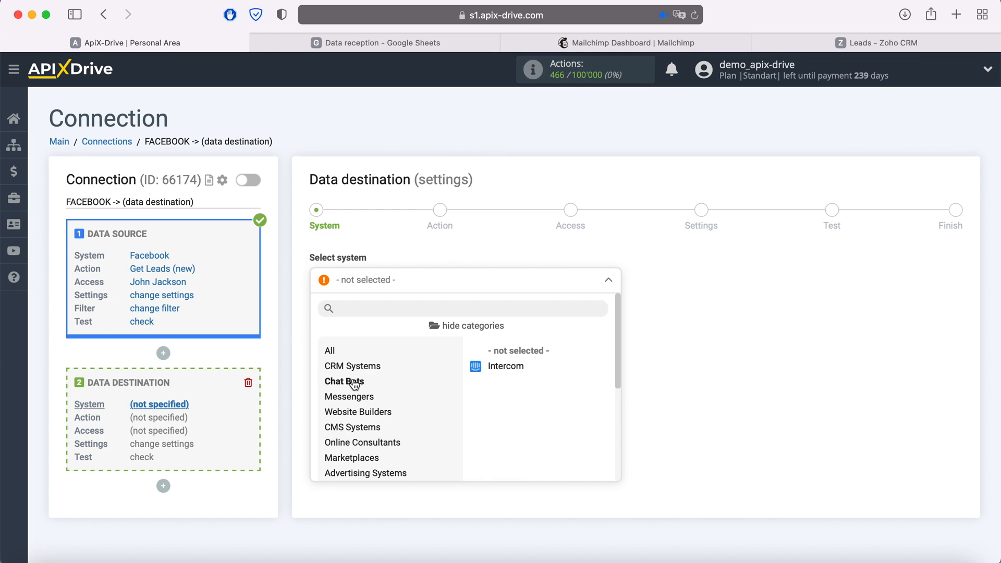
left_click(361, 399)
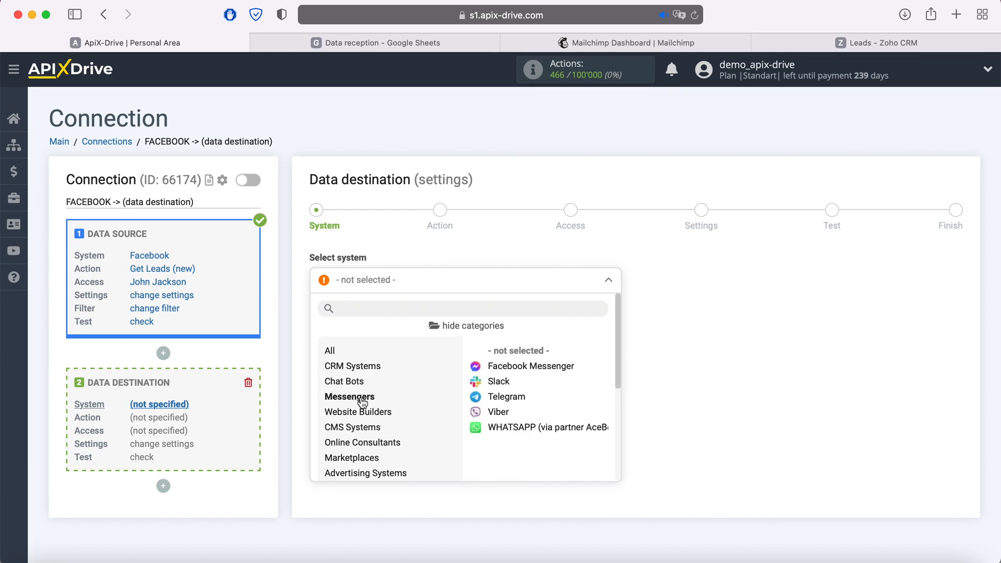
left_click(364, 433)
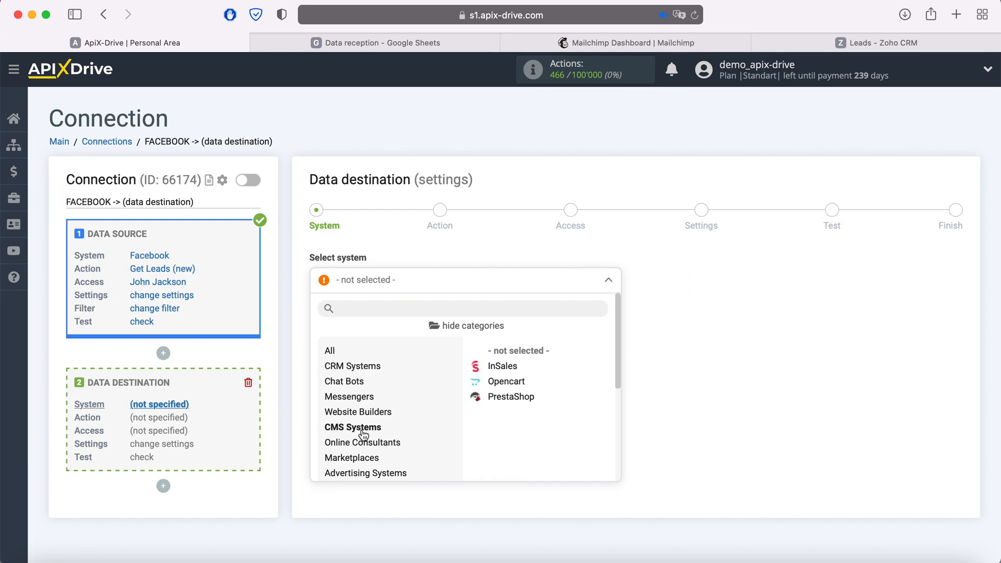
scroll(363, 434, "down", 4)
left_click(348, 402)
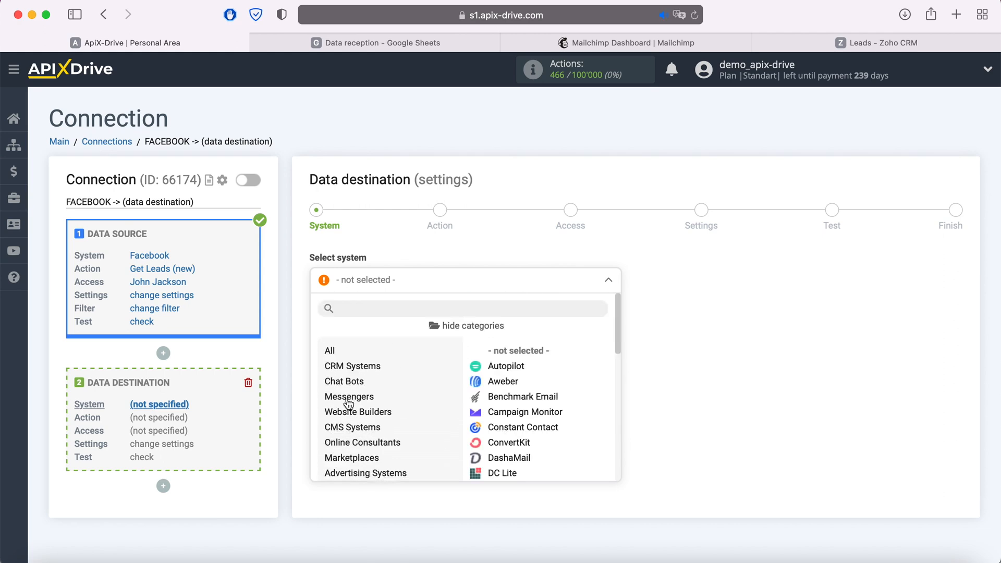
scroll(391, 412, "down", 3)
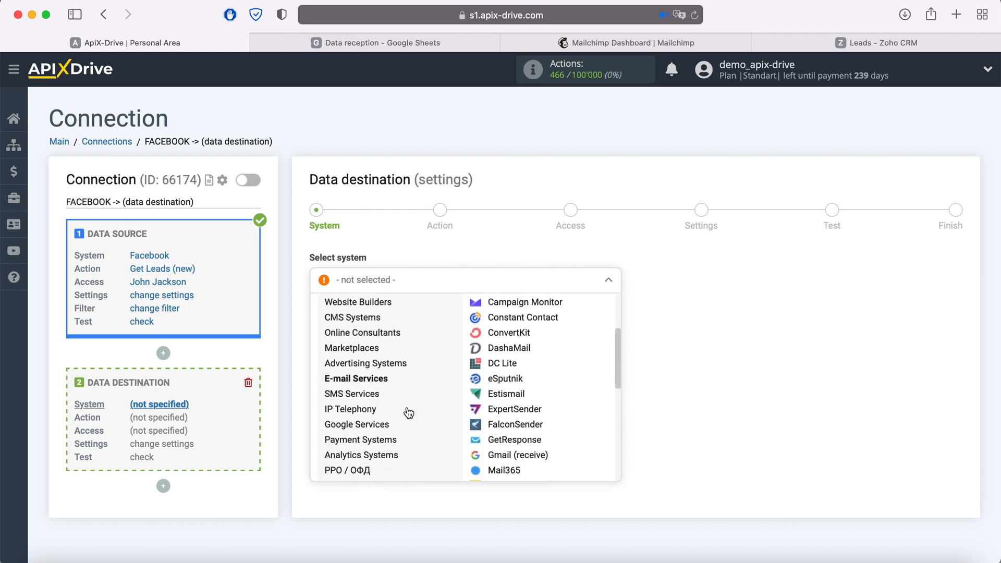
left_click(358, 388)
scroll(403, 404, "down", 4)
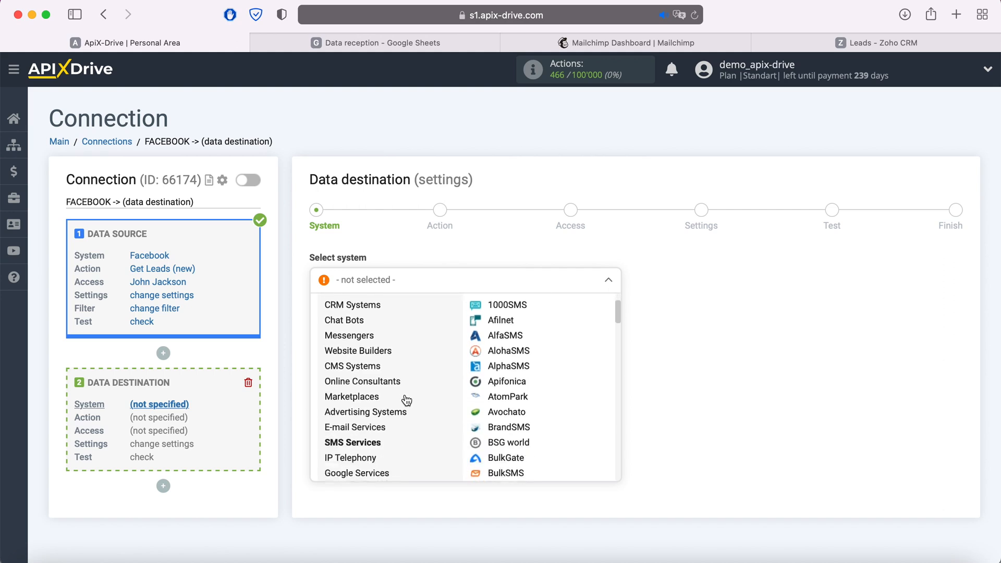
left_click(380, 412)
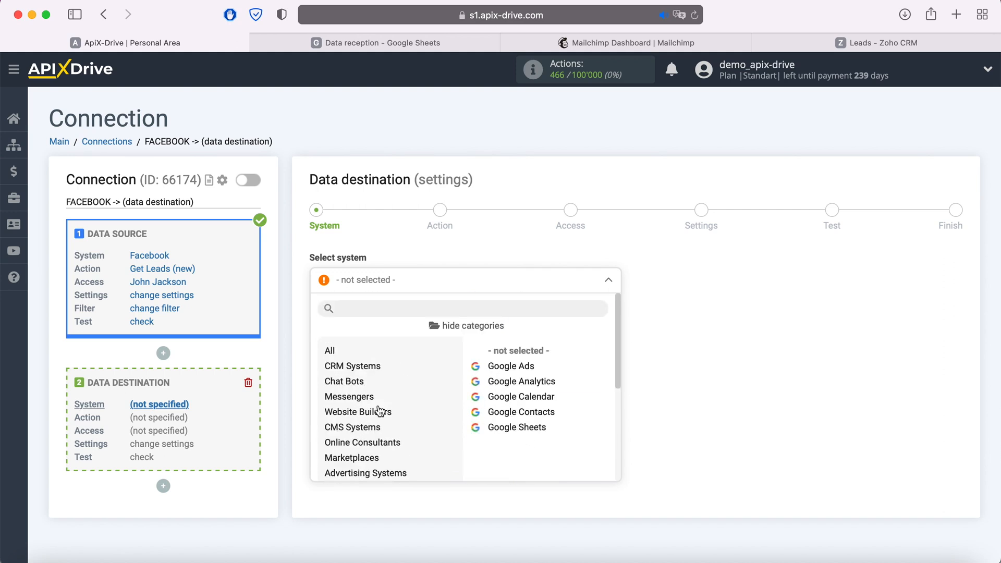
left_click(512, 430)
Choose Add Row as the Google Sheets action and continue to account access
left_click(392, 326)
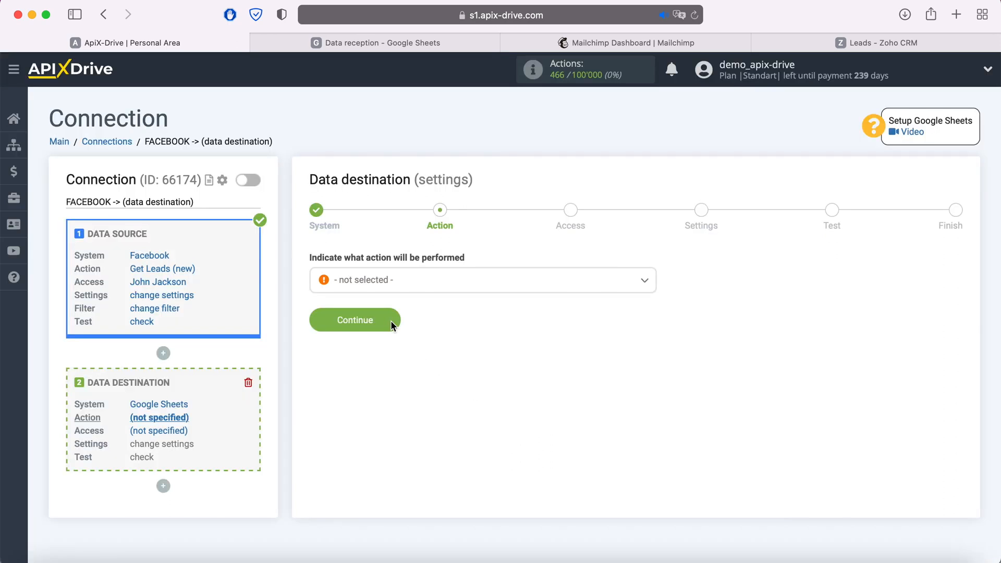
left_click(415, 292)
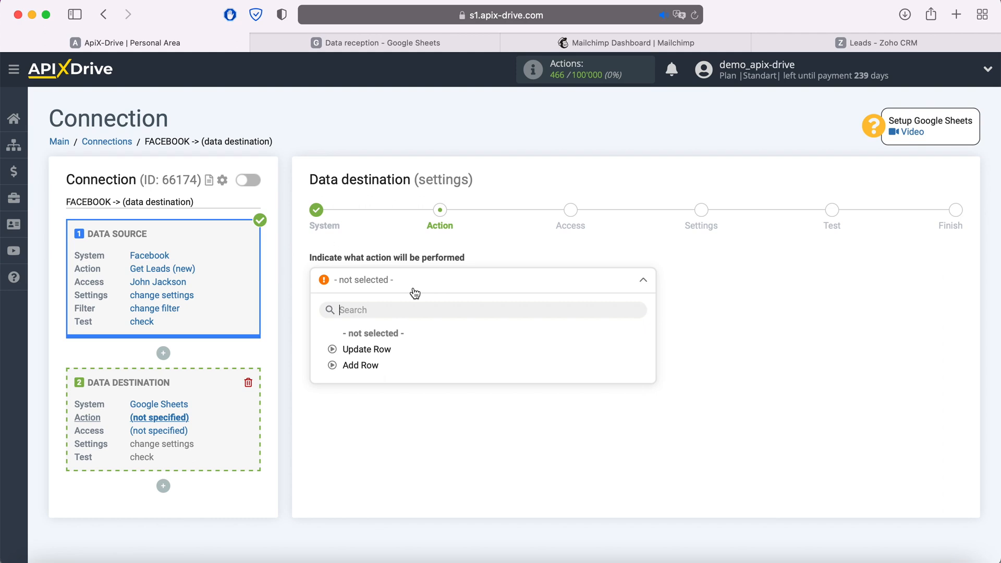
left_click(379, 367)
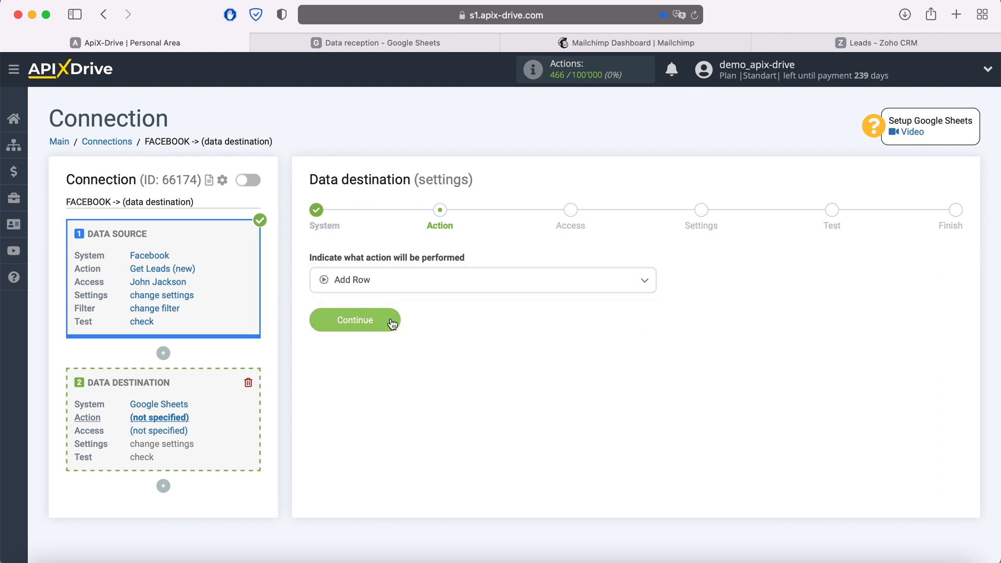
left_click(391, 319)
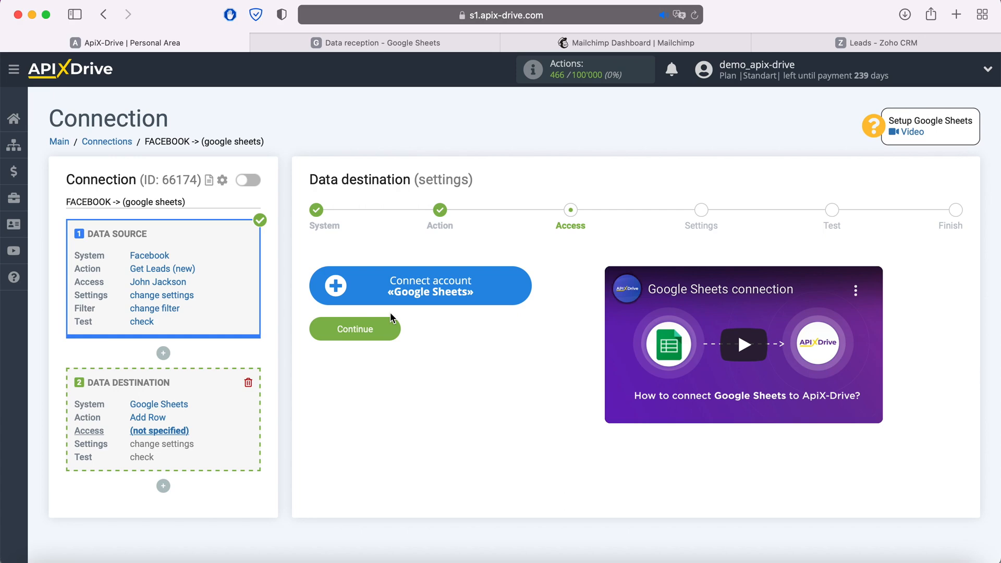
Sign in to the Google account with the saved e-mail and password
left_click(520, 285)
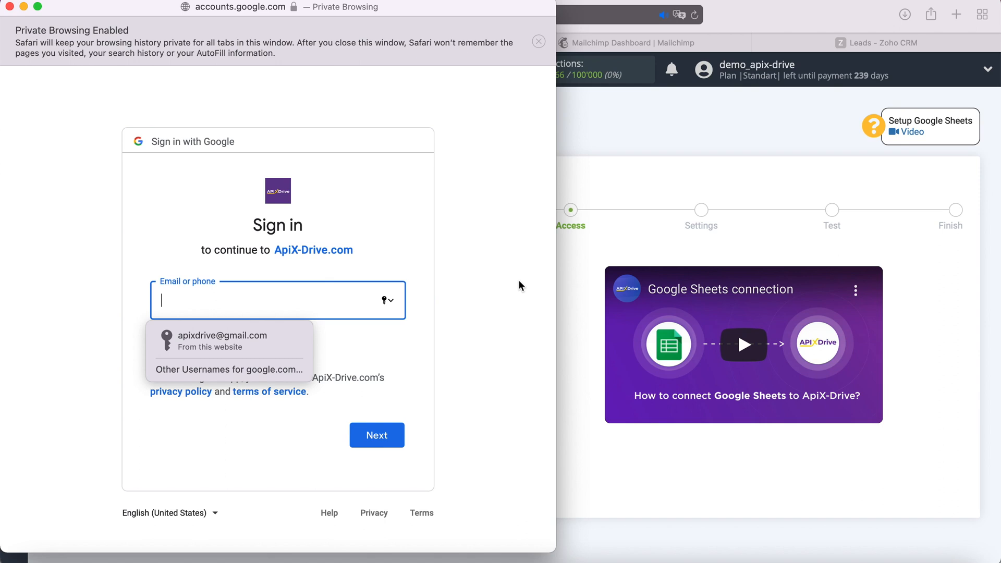
left_click(277, 337)
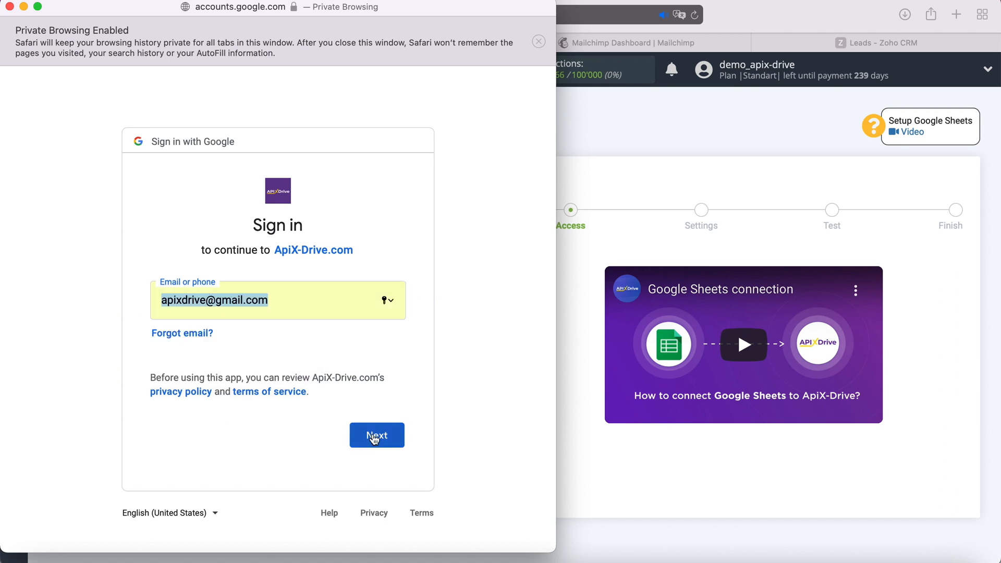
left_click(390, 436)
left_click(277, 342)
left_click(391, 445)
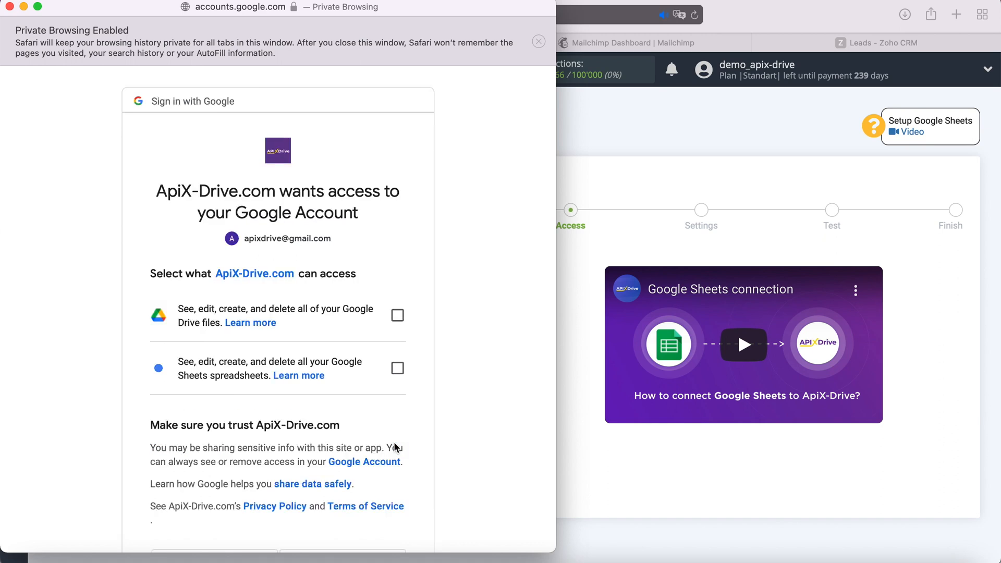
Allow ApiX-Drive access to Google Drive files and Google Sheets spreadsheets
left_click(398, 315)
left_click(399, 369)
scroll(437, 368, "down", 3)
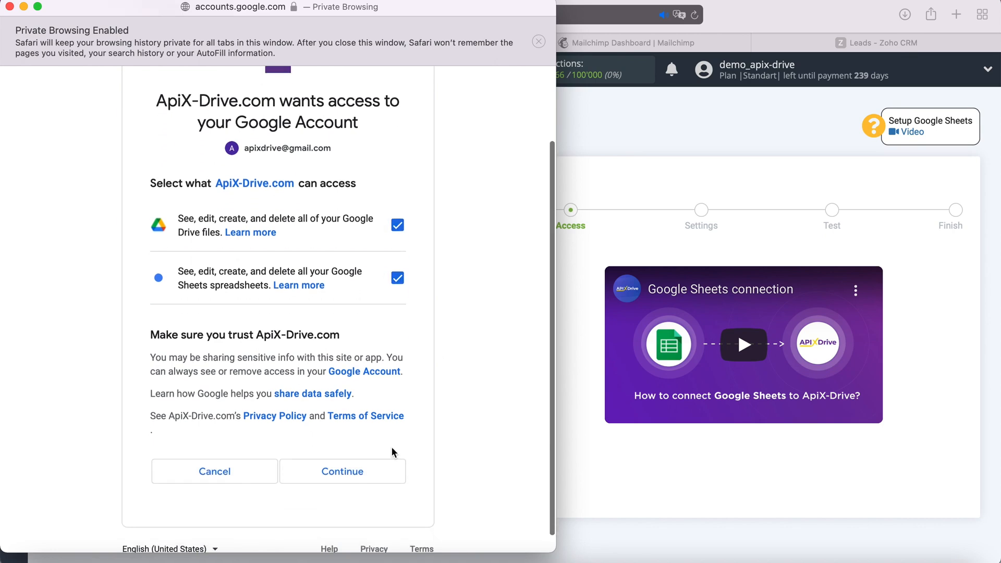
left_click(392, 471)
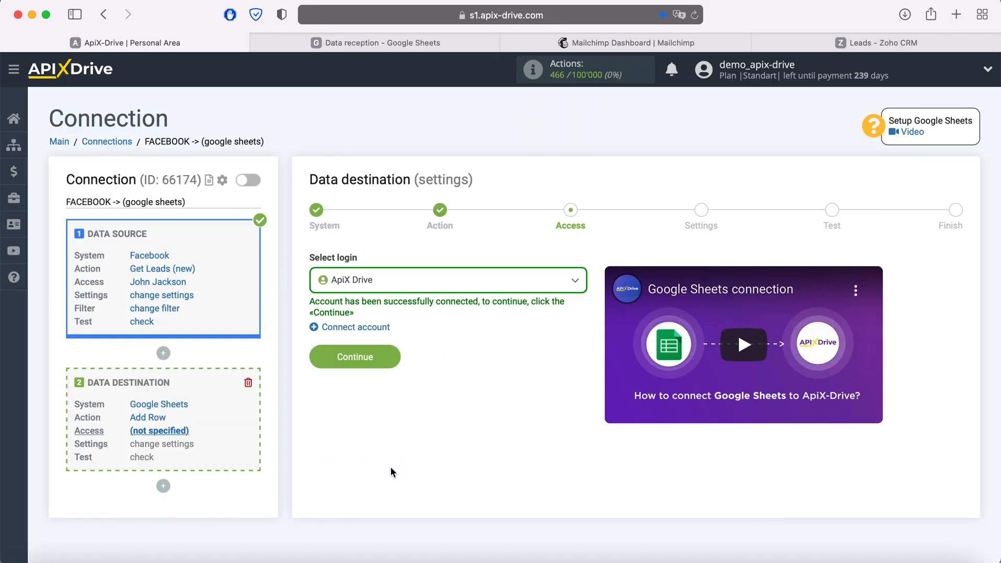
Select the ApiX Drive Google login for the destination
left_click(469, 286)
left_click(383, 365)
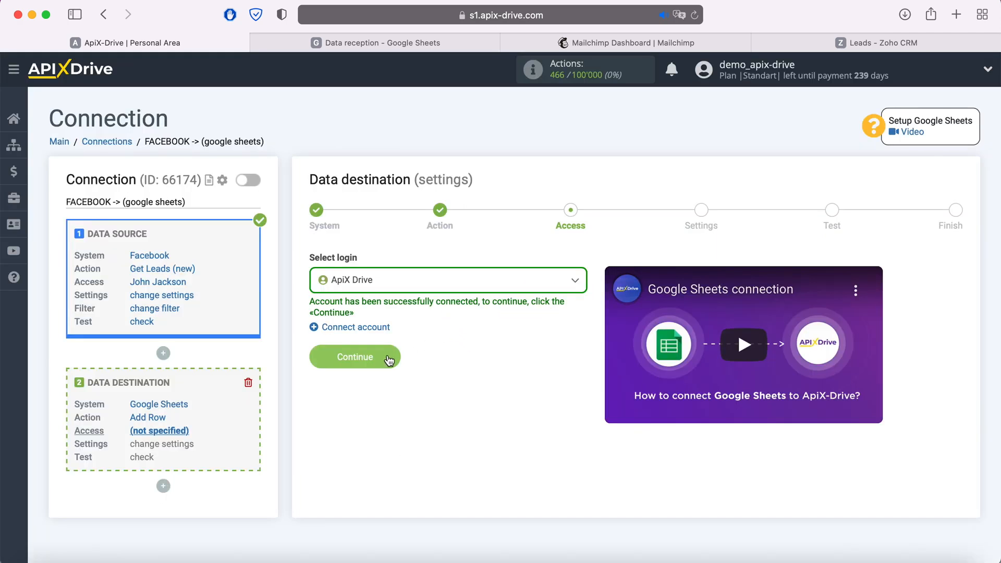
left_click(385, 357)
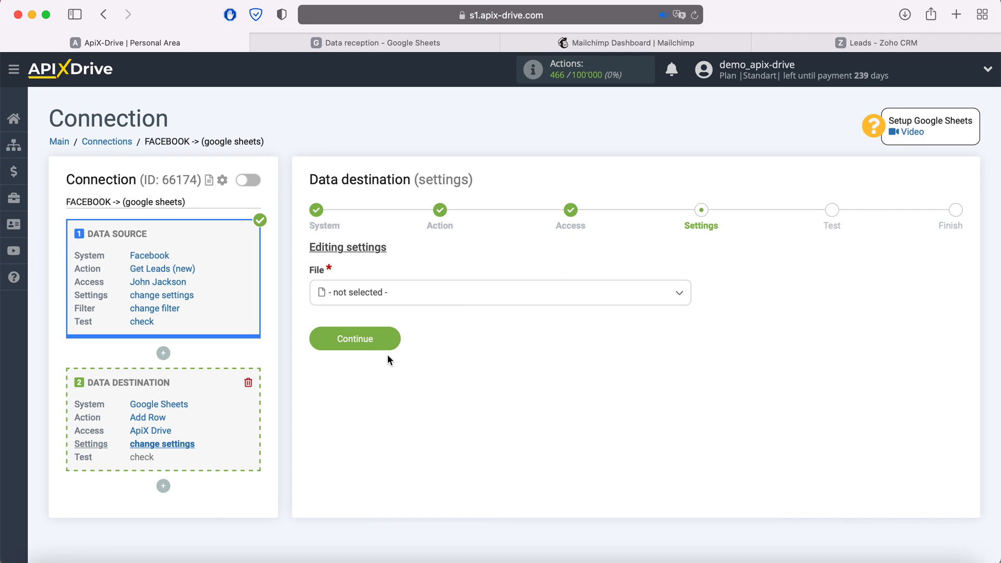
Target file and sheet 'Data reception', checking the spreadsheet's column headers
left_click(401, 292)
left_click(375, 367)
left_click(374, 353)
left_click(366, 425)
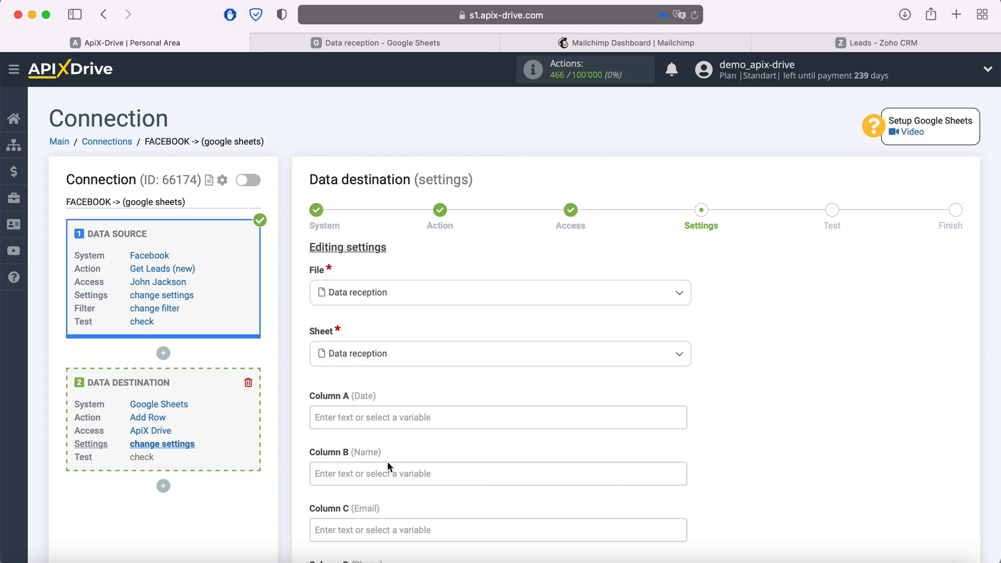
left_click(338, 44)
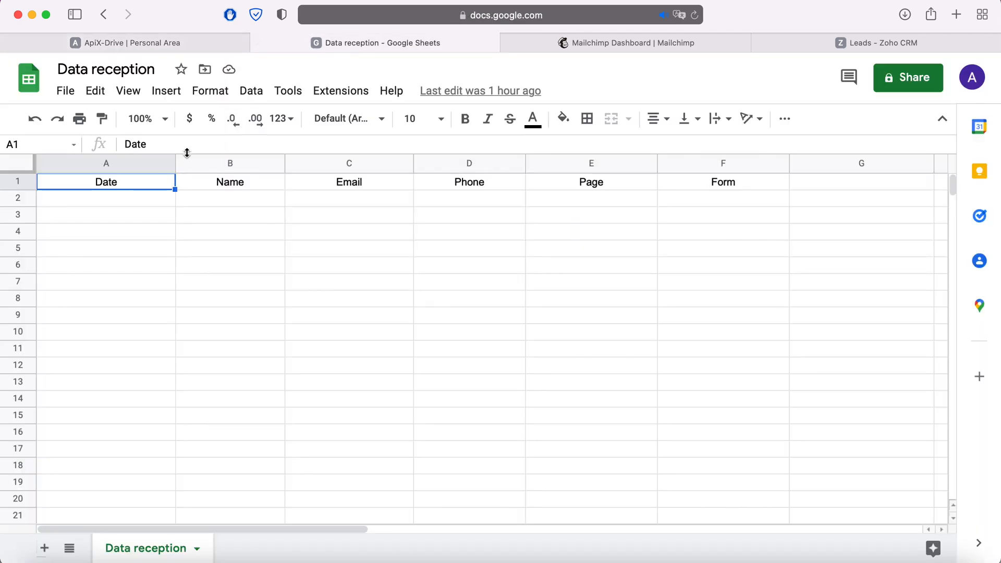
left_click(215, 47)
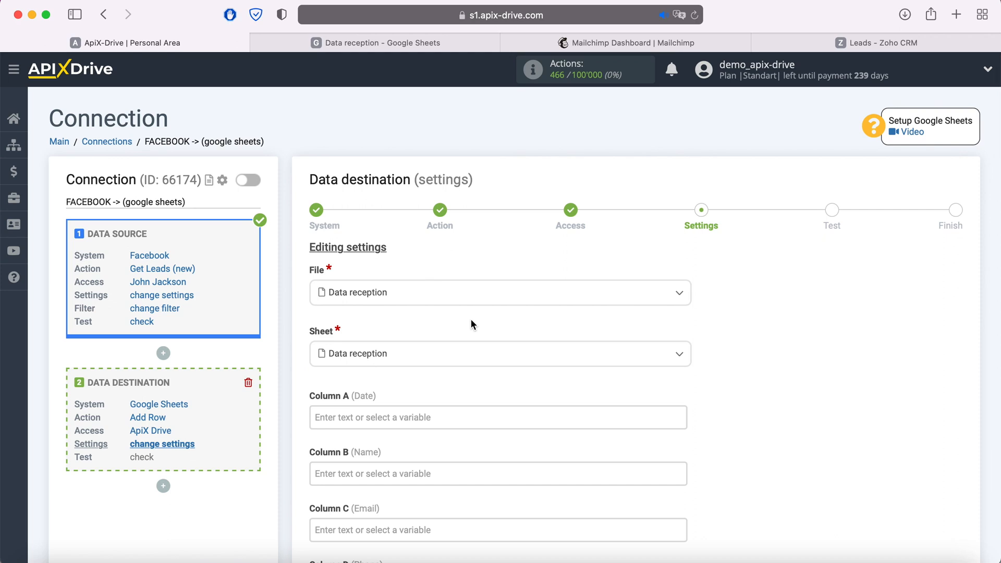
Map columns A–D to Creation date, full_name, email and phone_number
left_click(376, 413)
scroll(552, 349, "down", 3)
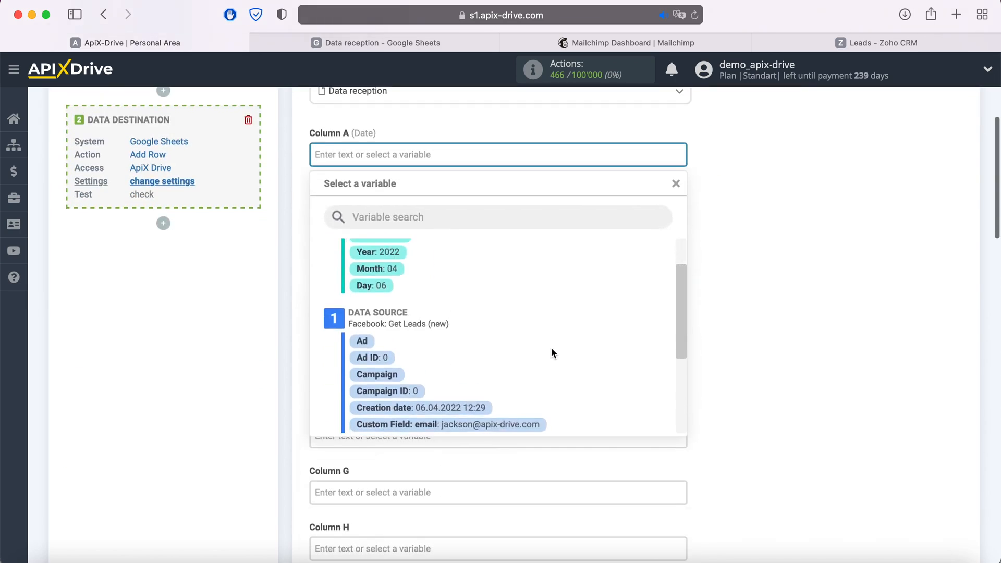
left_click(478, 366)
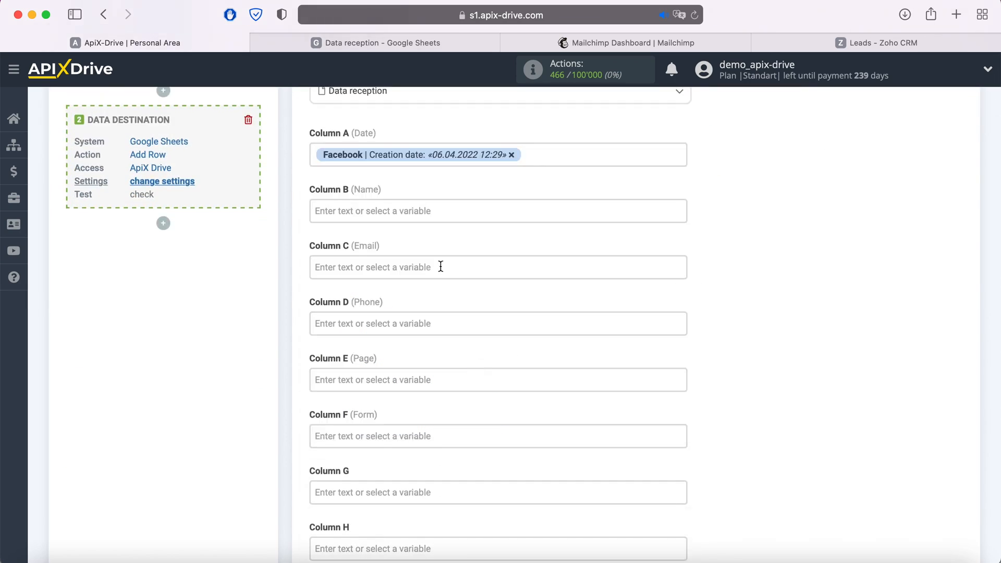
left_click(417, 210)
scroll(558, 292, "down", 5)
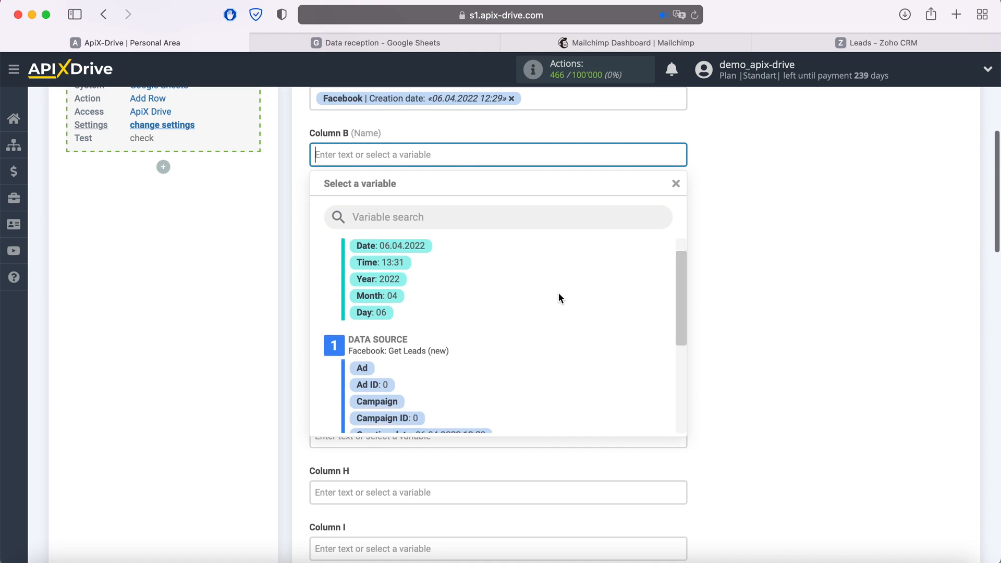
left_click(484, 372)
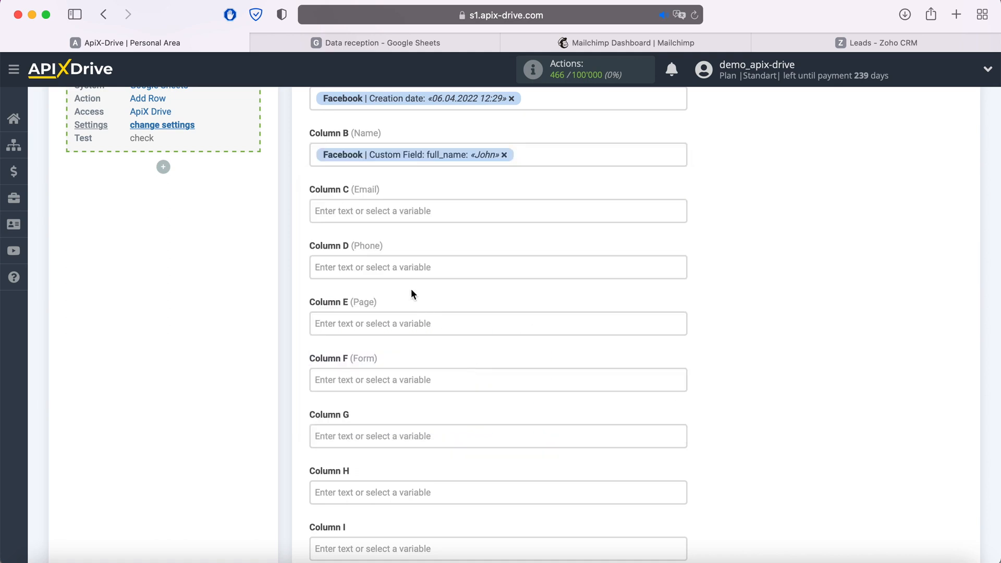
left_click(394, 211)
scroll(561, 262, "down", 5)
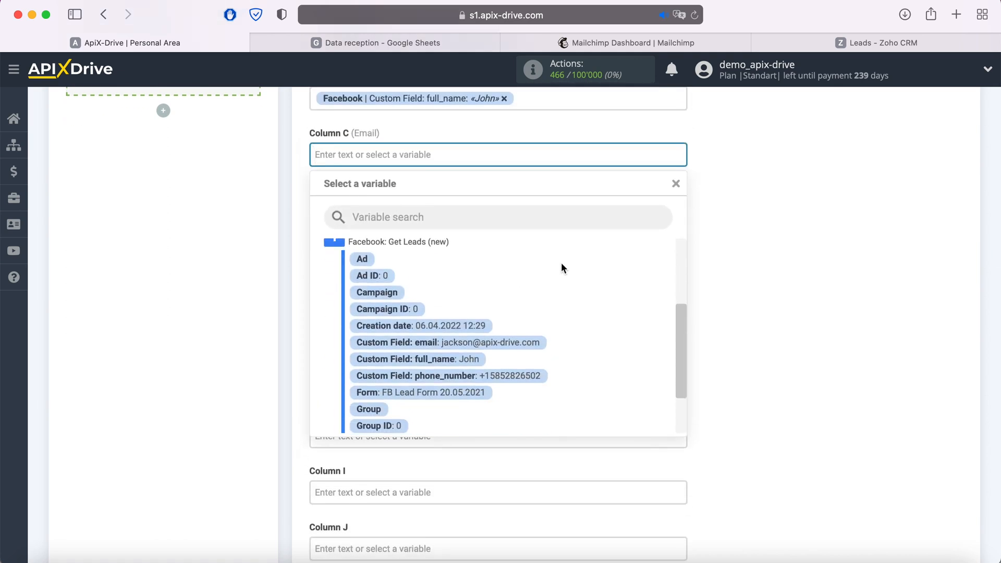
left_click(505, 345)
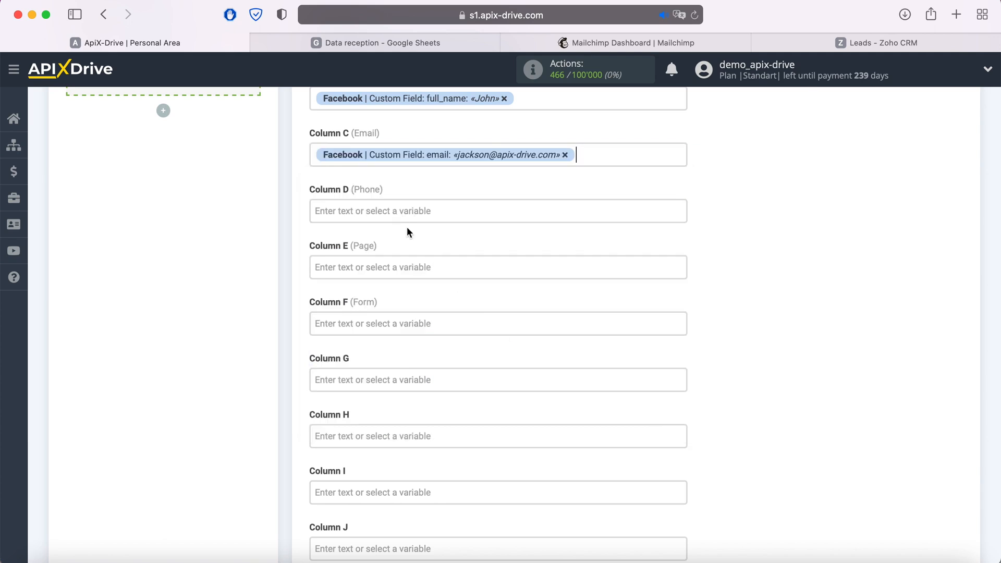
left_click(407, 208)
scroll(515, 317, "down", 3)
scroll(515, 318, "down", 1)
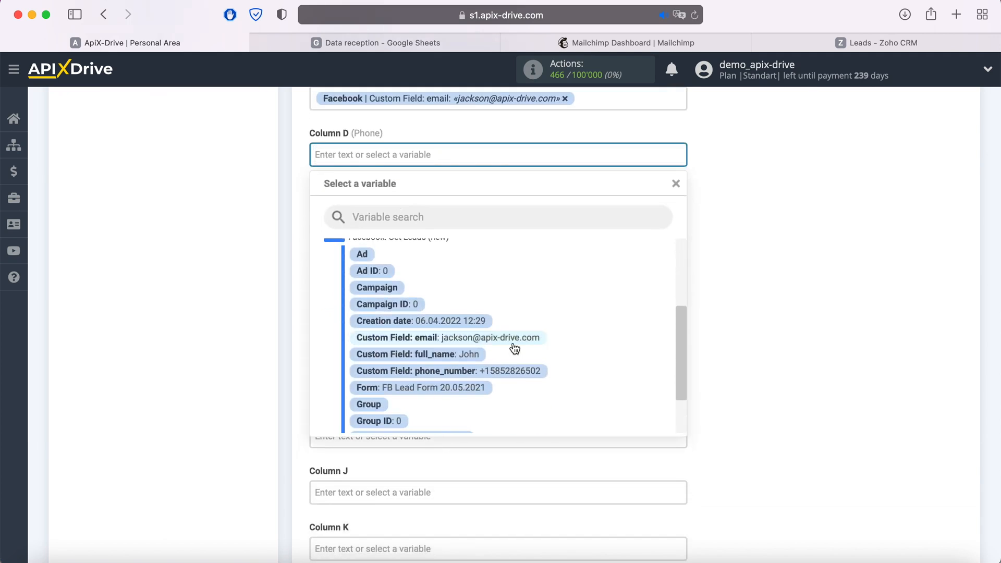
left_click(509, 373)
Map column E to Page, F to Form, and enter 'New Lead from Facebook' in column G
left_click(416, 205)
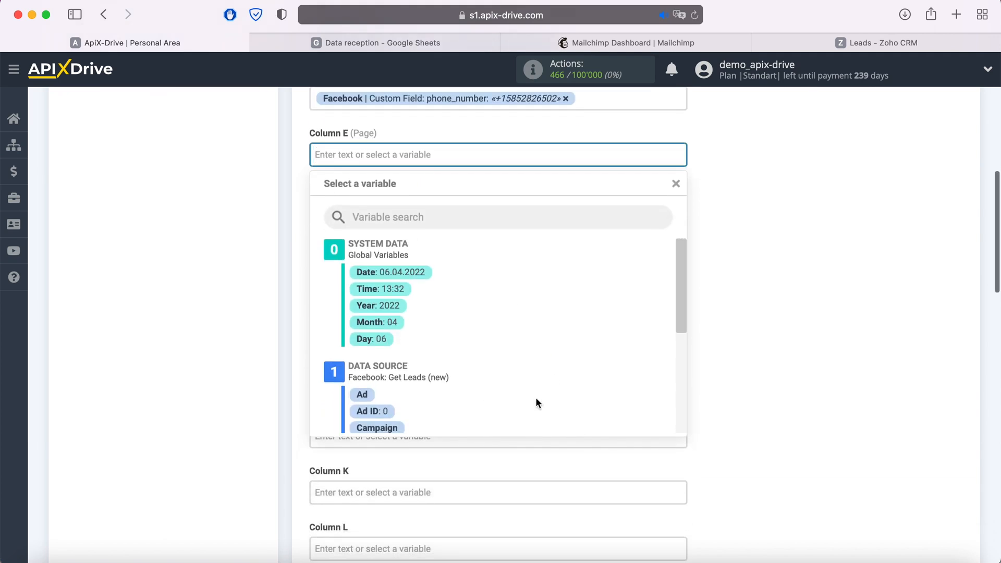
scroll(552, 375, "down", 5)
scroll(552, 376, "down", 2)
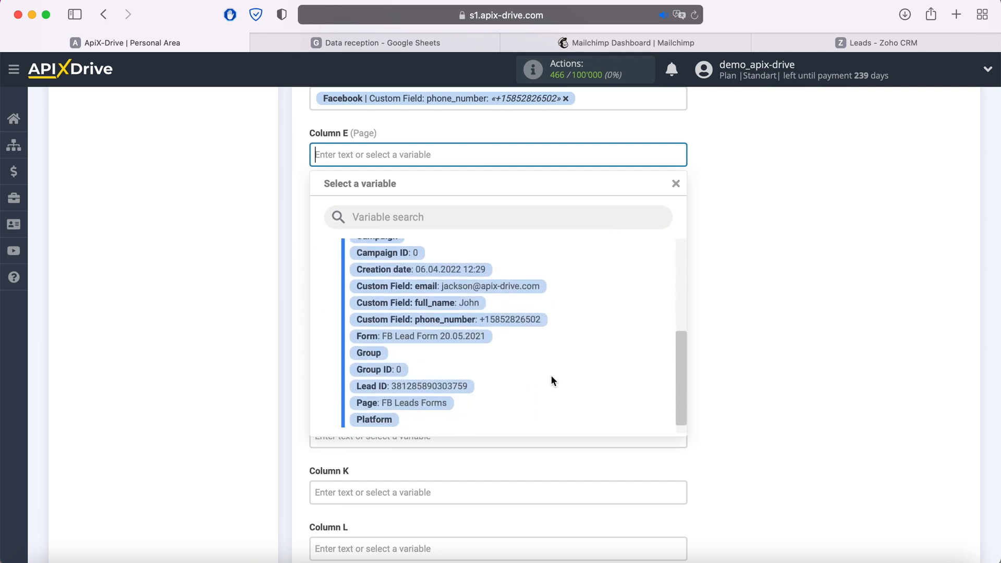
left_click(426, 402)
left_click(400, 211)
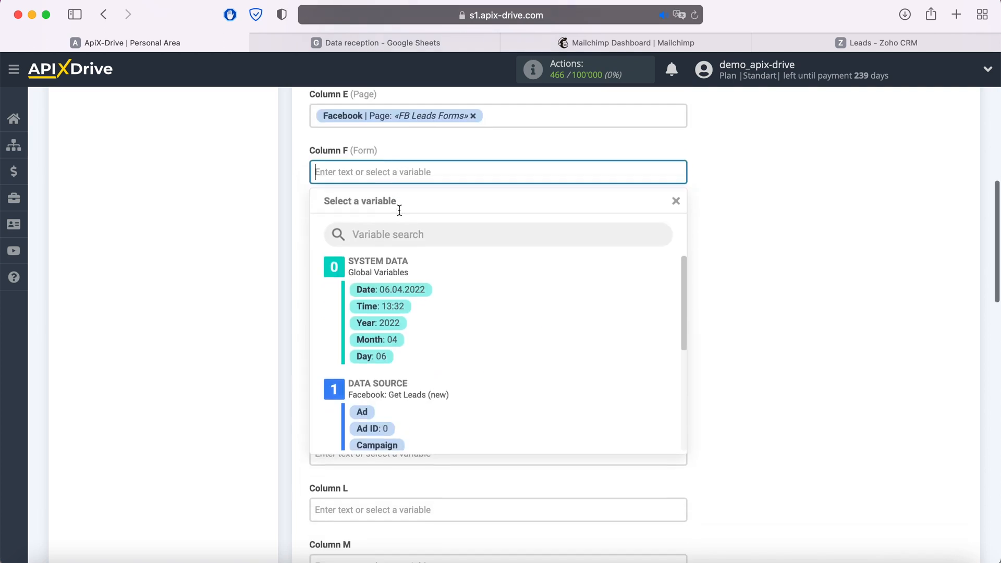
scroll(562, 308, "down", 5)
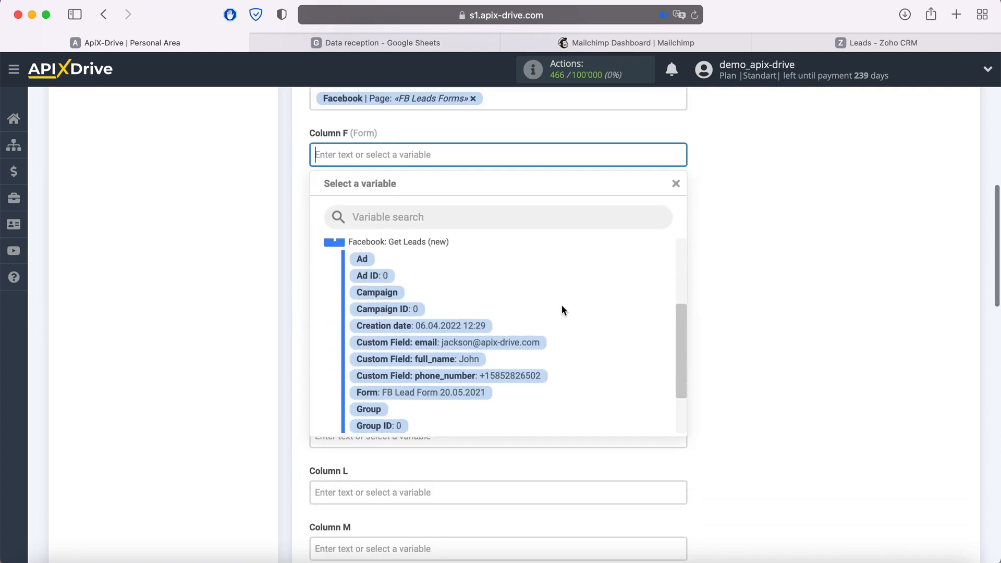
left_click(476, 388)
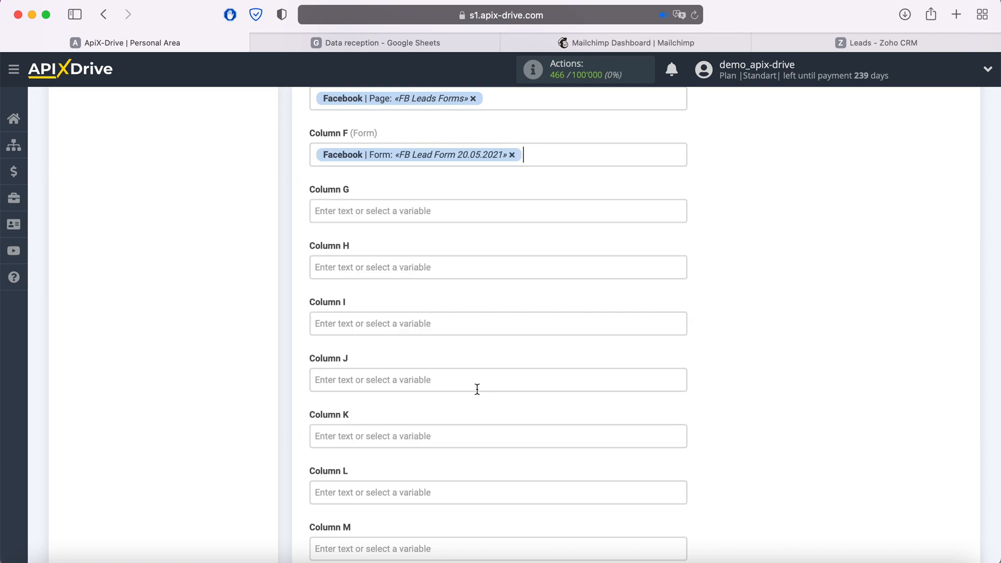
left_click(376, 219)
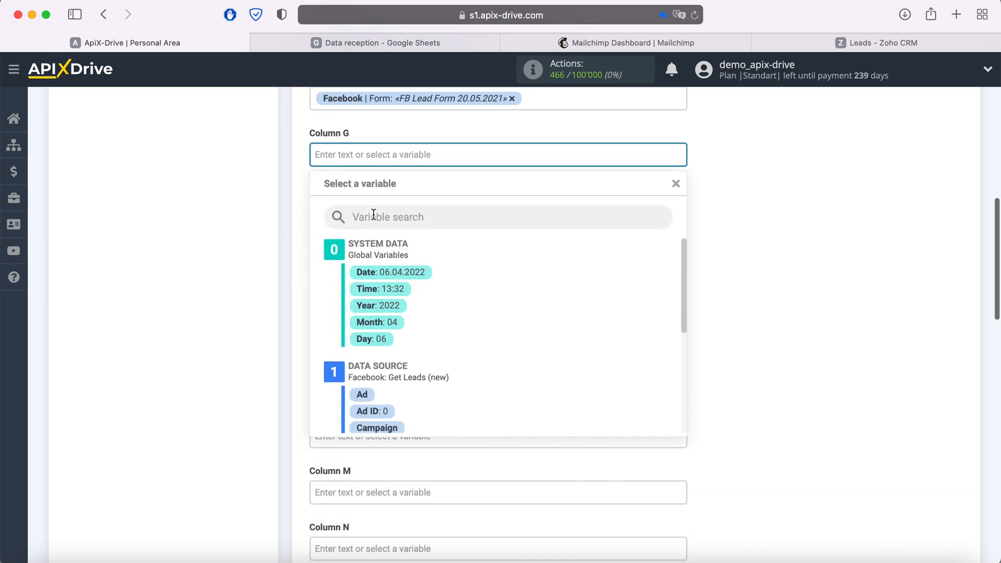
type("New Lead from Facebook")
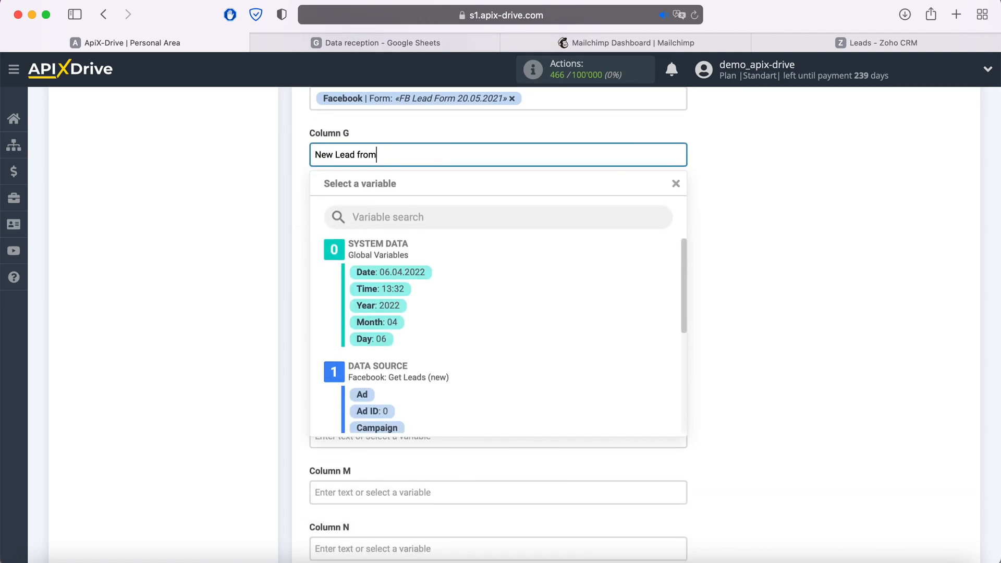
left_click(759, 237)
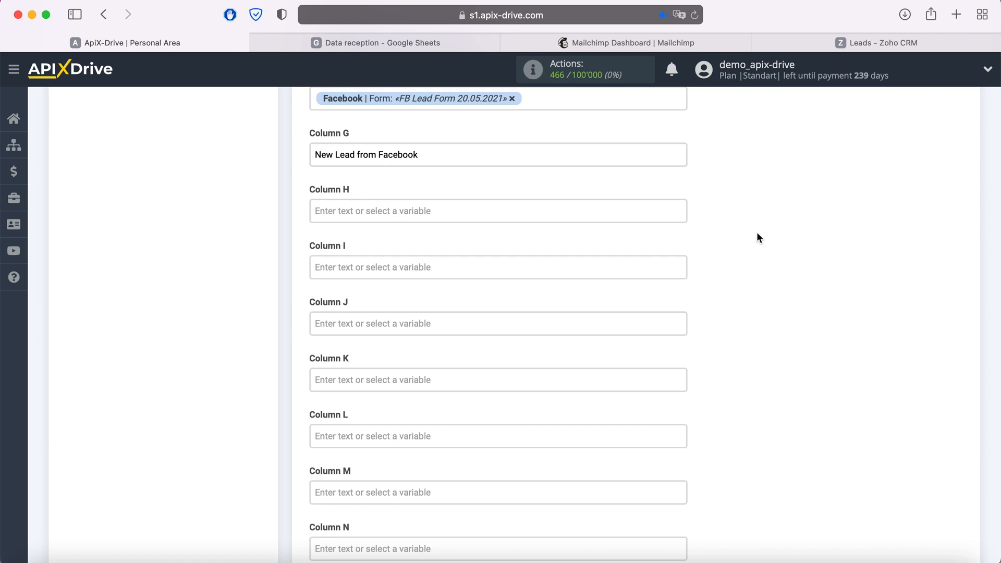
scroll(757, 237, "down", 11)
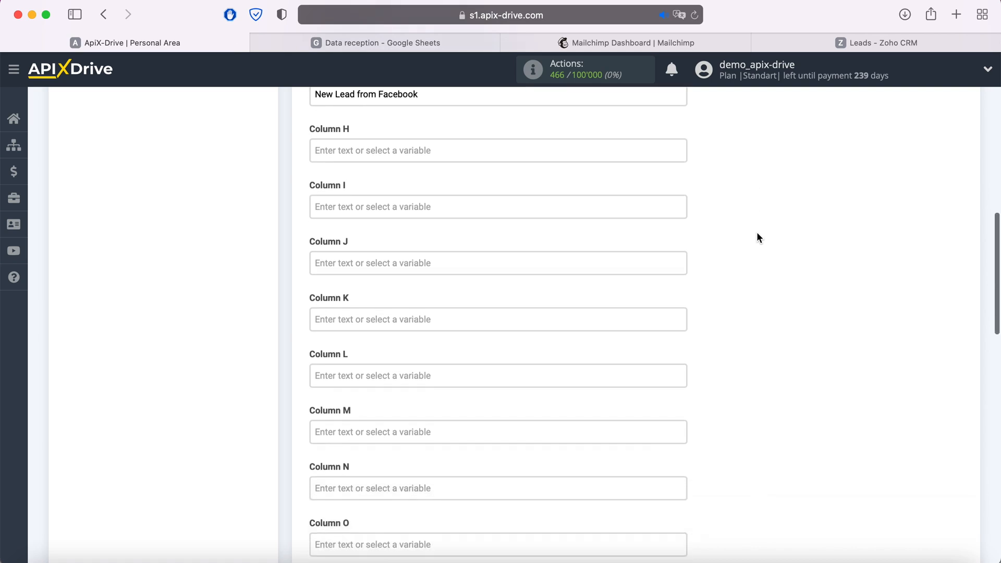
scroll(758, 238, "down", 5)
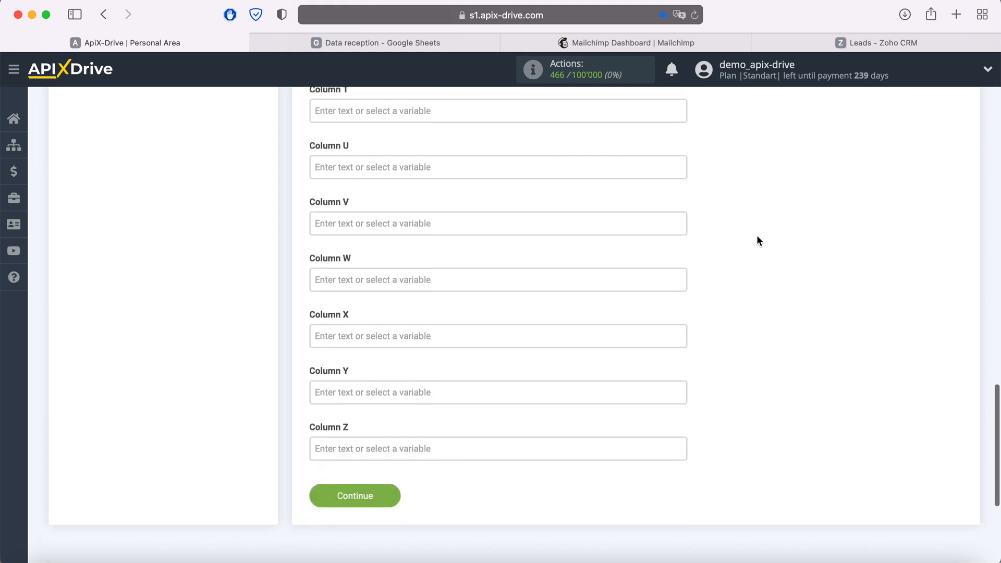
Save the column mapping and send a test row to the Data reception spreadsheet
left_click(386, 416)
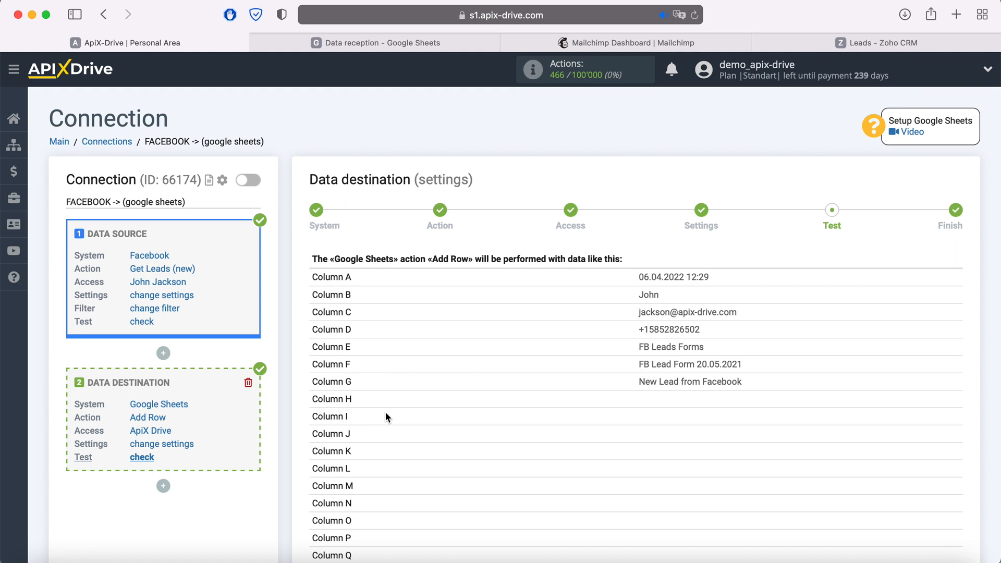
scroll(386, 412, "down", 7)
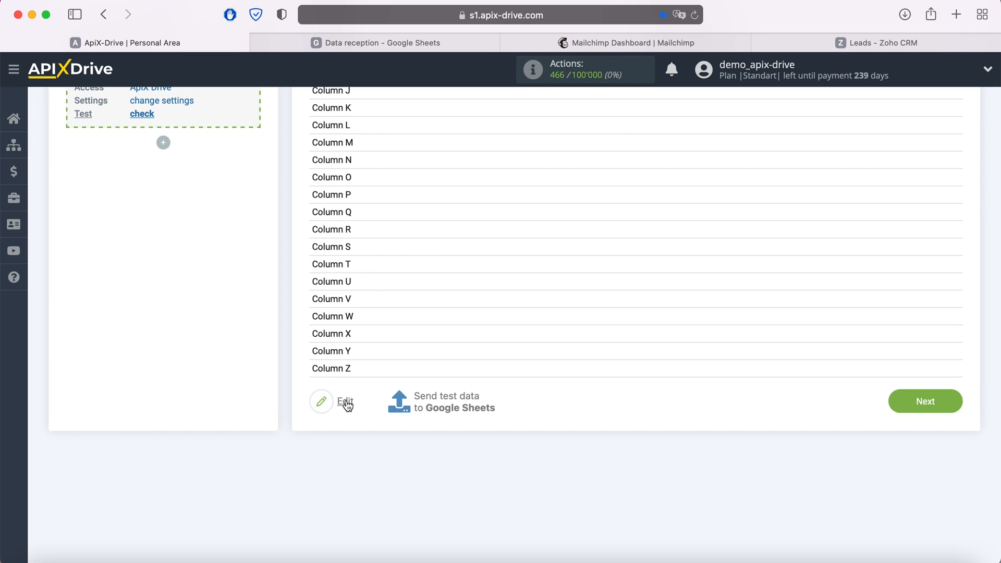
left_click(444, 400)
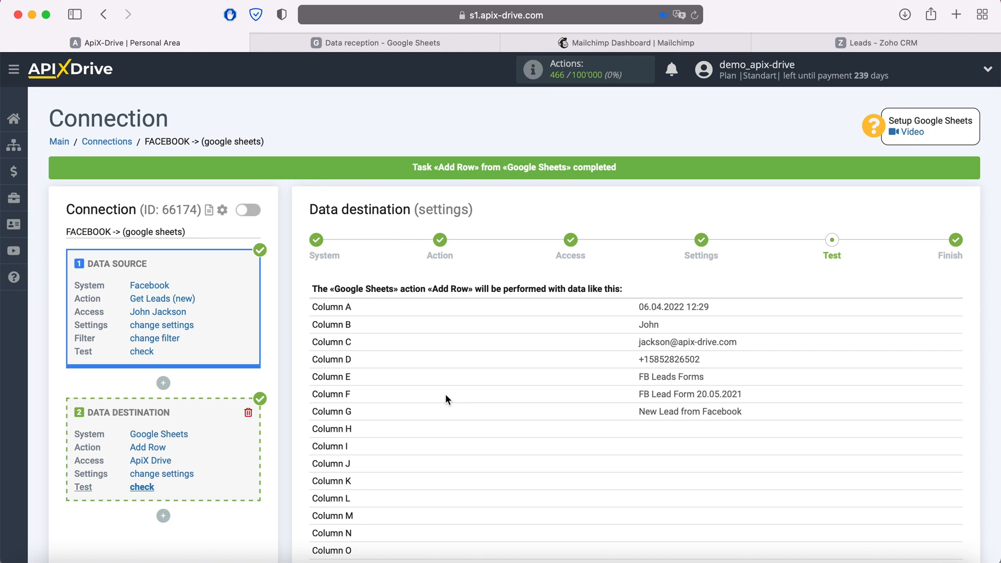
left_click(317, 43)
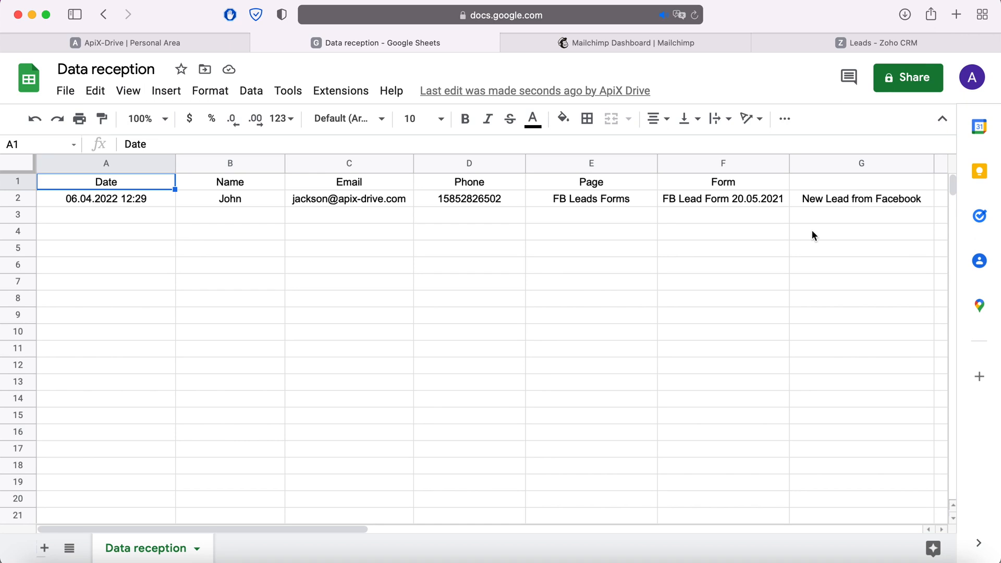
After checking row 2 of Data reception, return to the ApiX-Drive test step
left_click(166, 42)
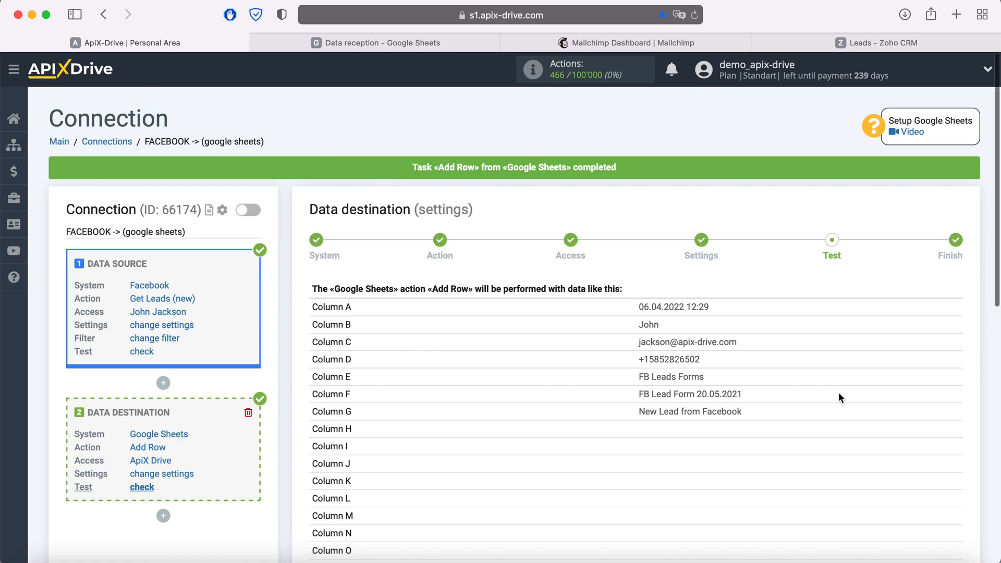
scroll(846, 396, "down", 4)
Finish the Google Sheets destination and add a new, unconfigured data receiver block
left_click(953, 472)
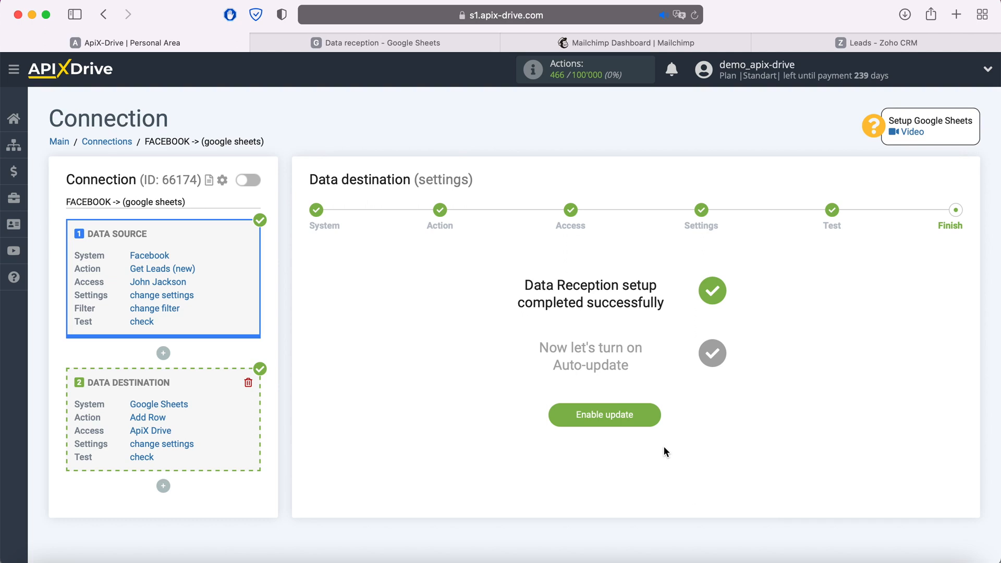
left_click(163, 486)
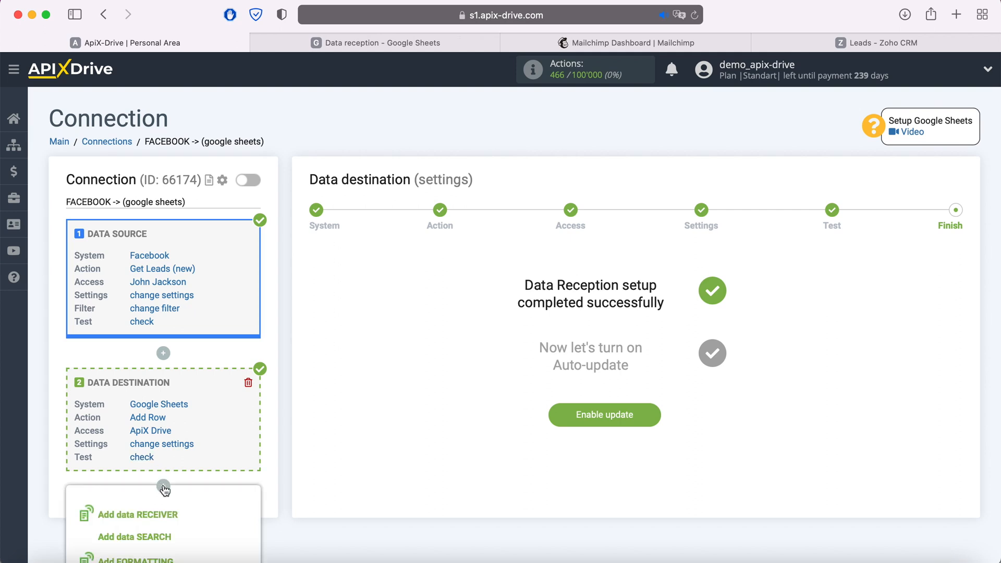
left_click(166, 515)
scroll(333, 408, "down", 2)
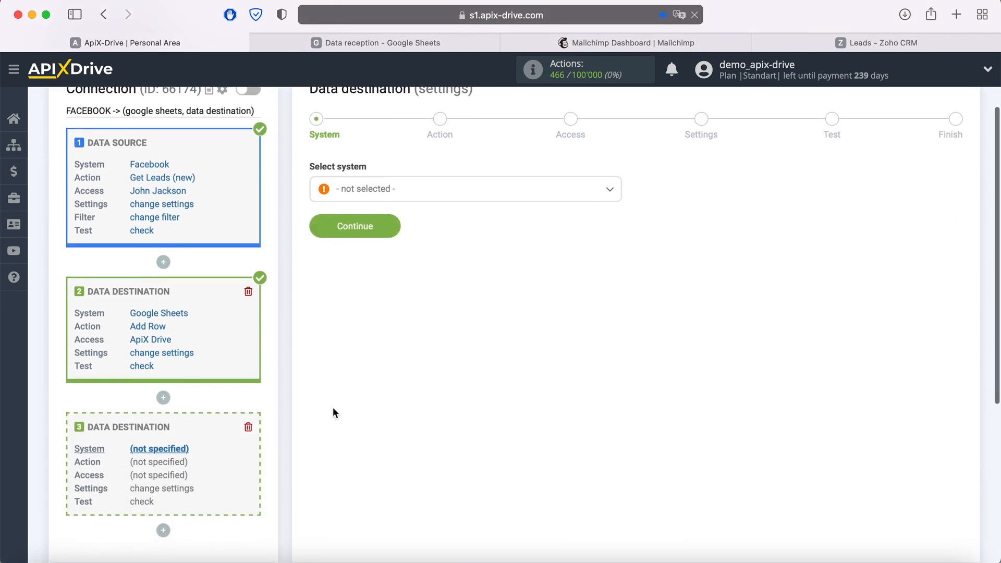
scroll(333, 408, "down", 1)
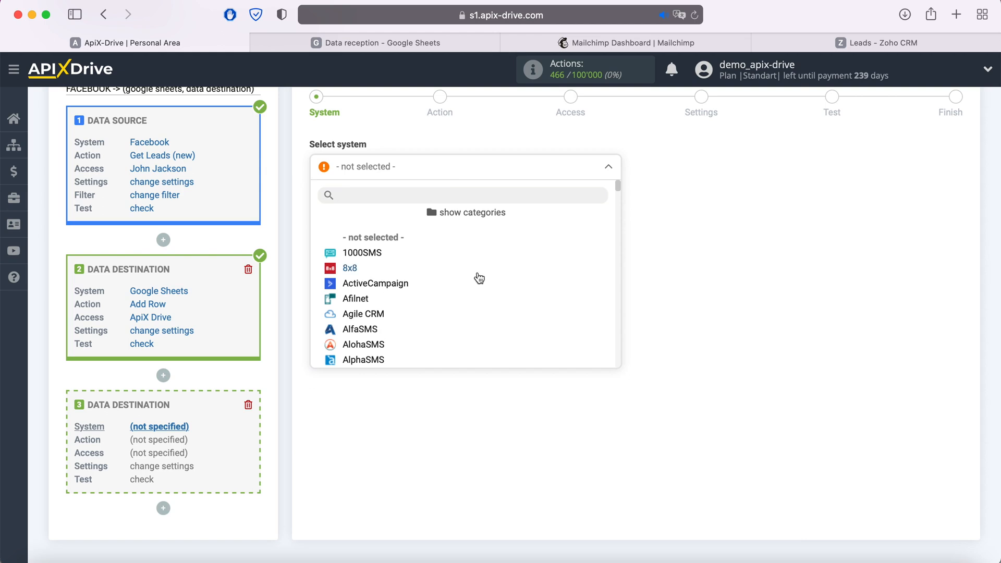
Choose Mailchimp as the third destination's system
scroll(483, 279, "down", 10)
scroll(484, 279, "down", 12)
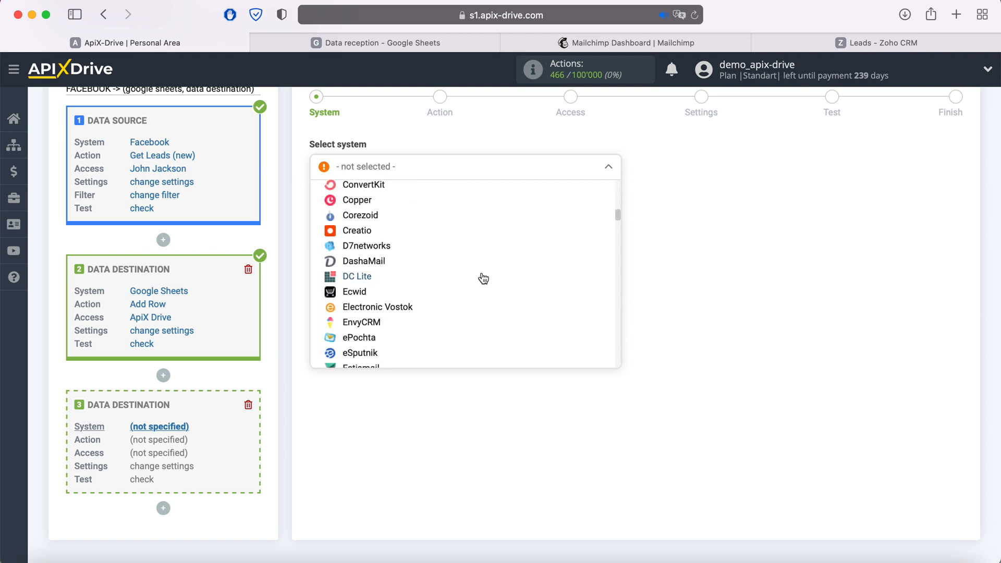
scroll(484, 284, "down", 10)
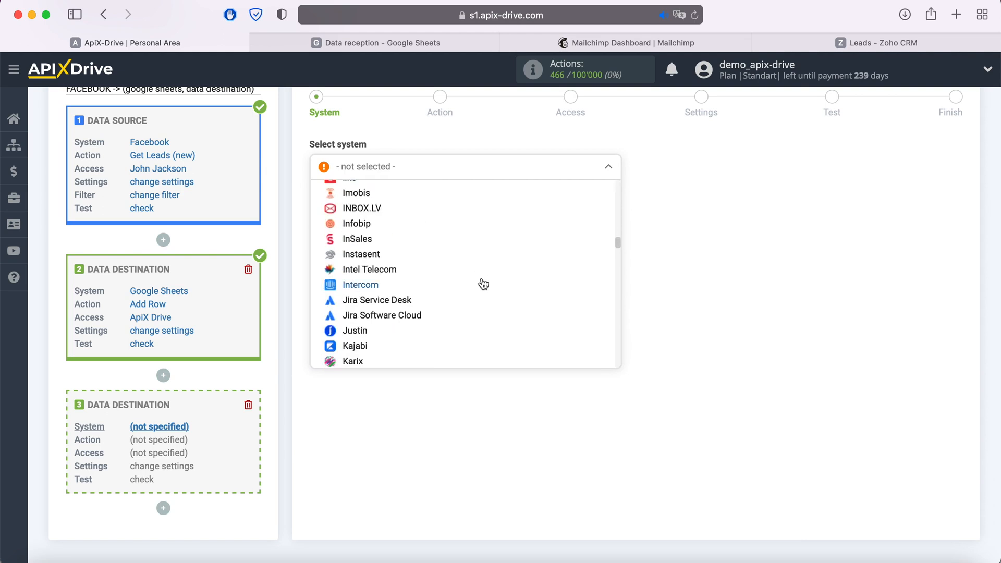
left_click(370, 275)
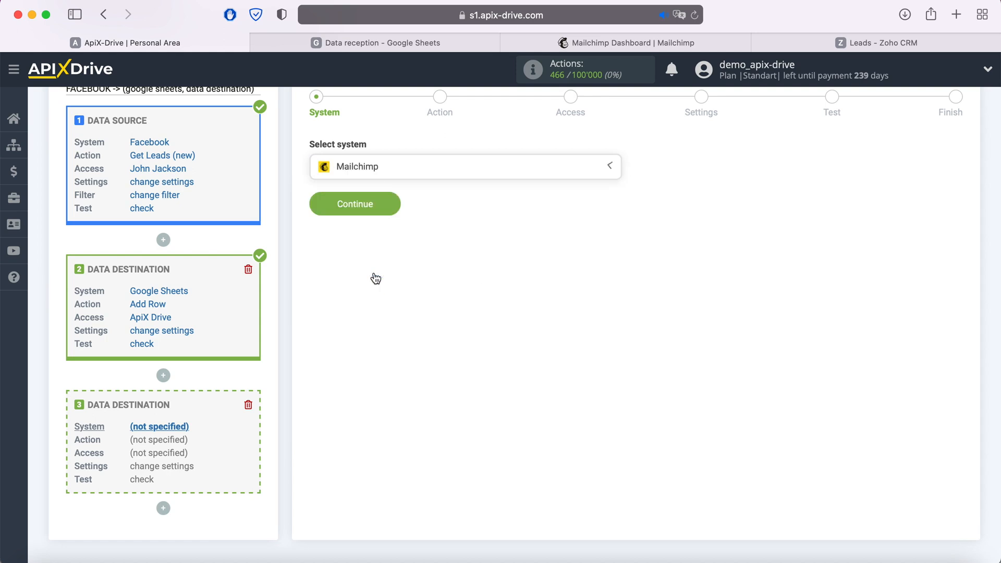
left_click(392, 207)
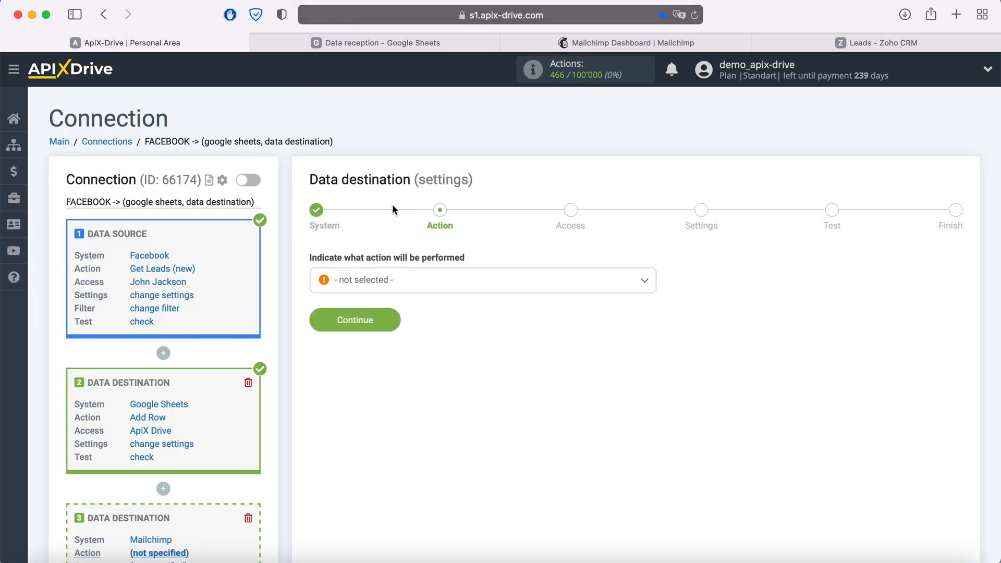
Set the Add Contacts action and start connecting a Mailchimp account
left_click(454, 280)
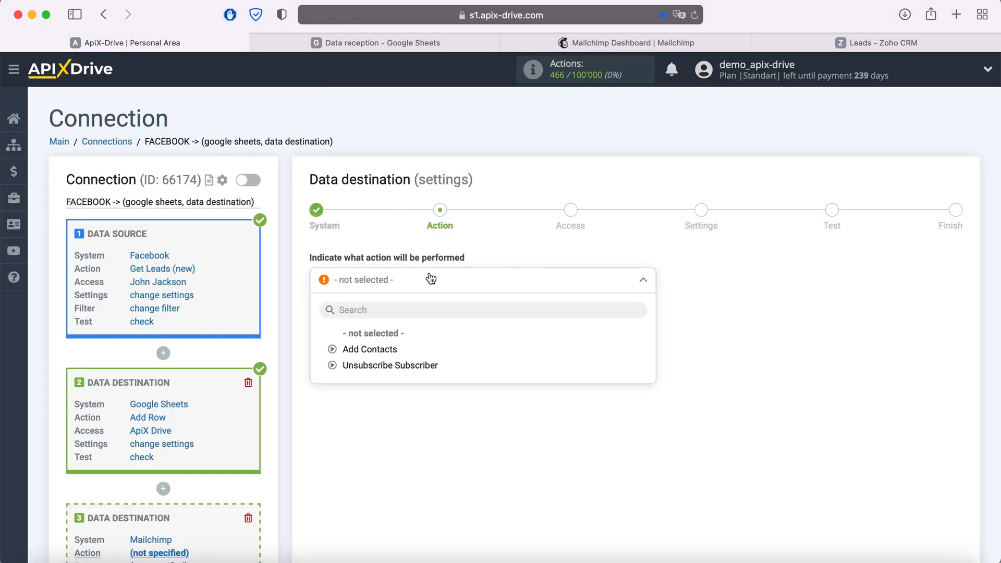
left_click(390, 353)
left_click(391, 321)
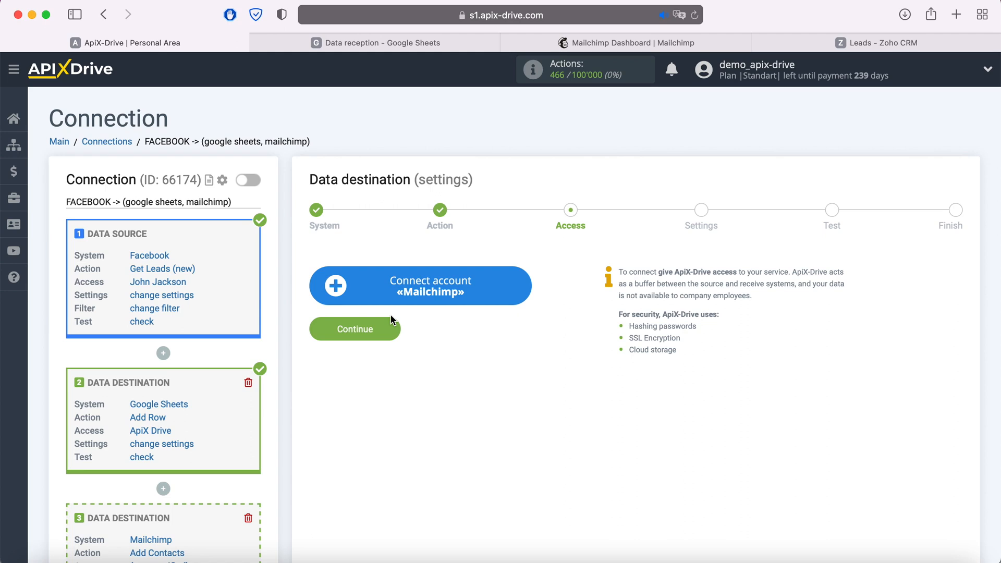
left_click(519, 286)
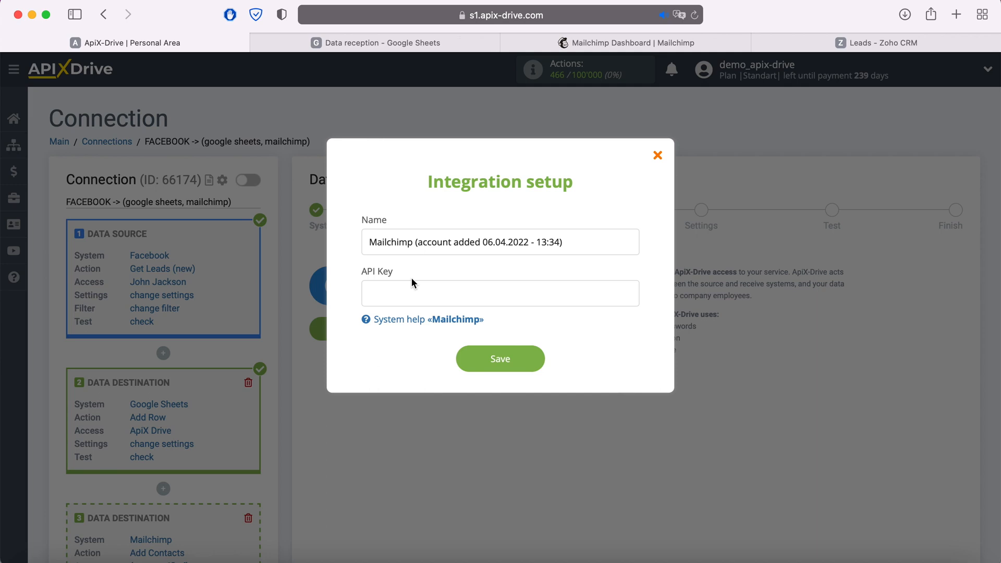
left_click(567, 45)
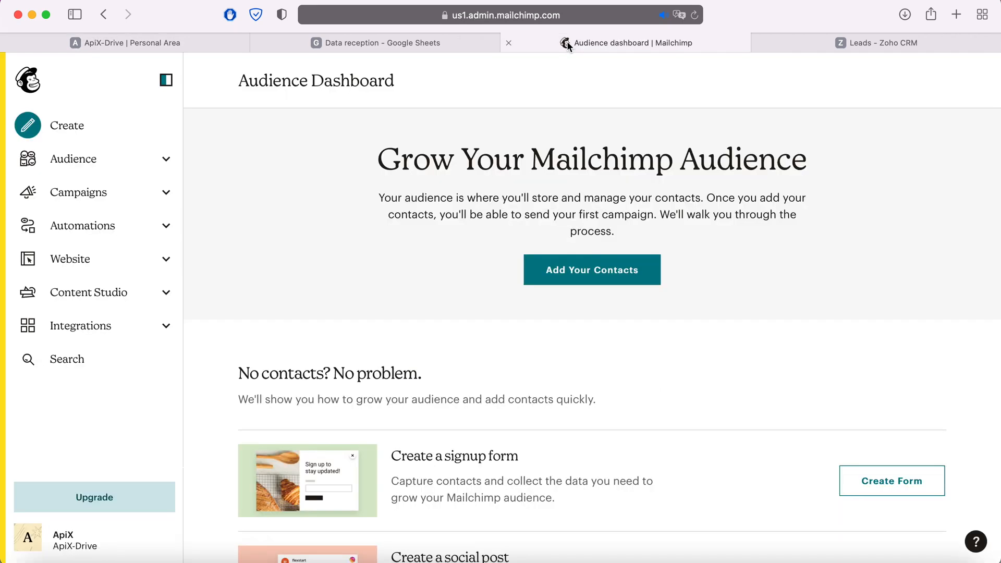
Open the API keys page under the Mailchimp profile's Extras
left_click(29, 539)
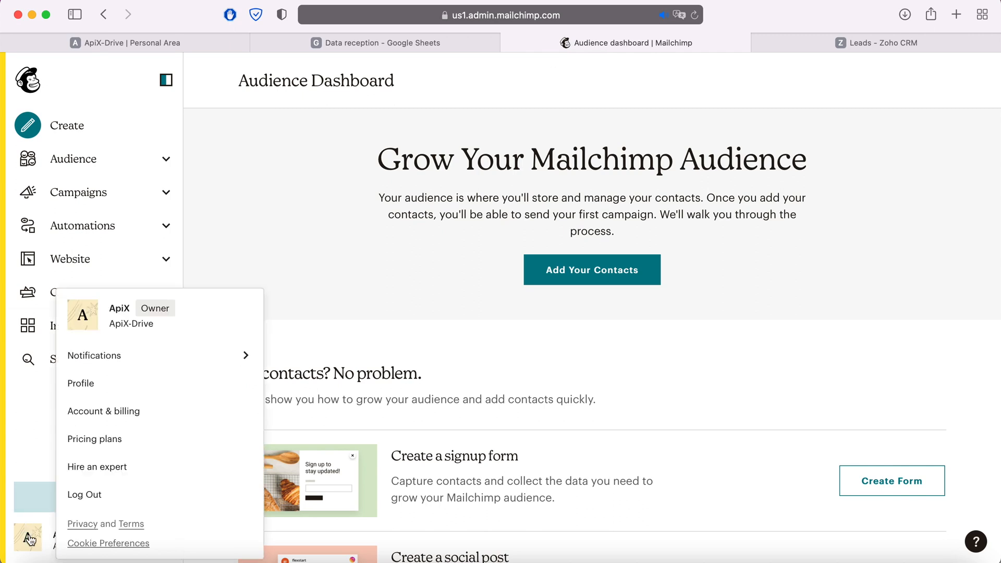
left_click(80, 383)
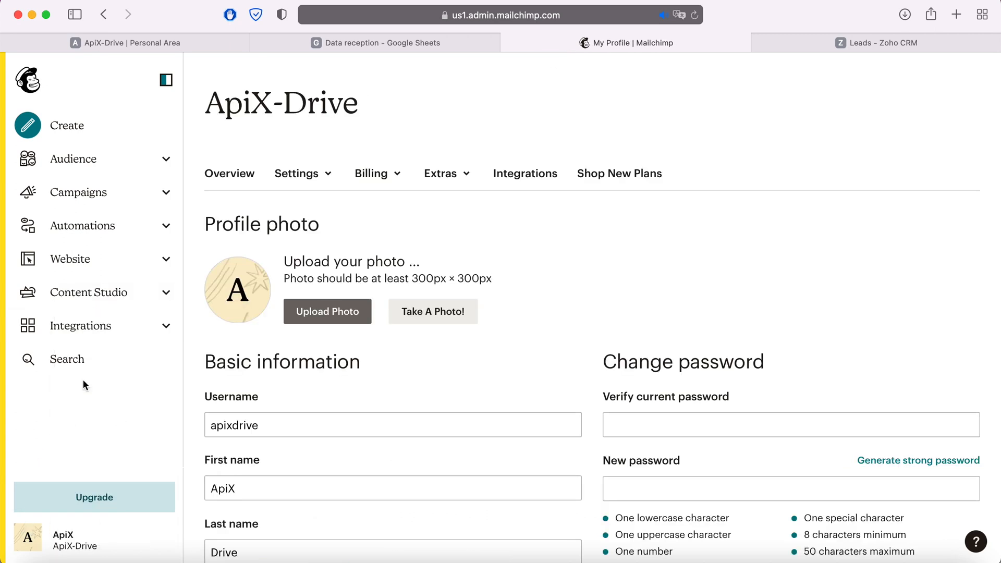
left_click(447, 176)
left_click(452, 238)
scroll(453, 239, "down", 5)
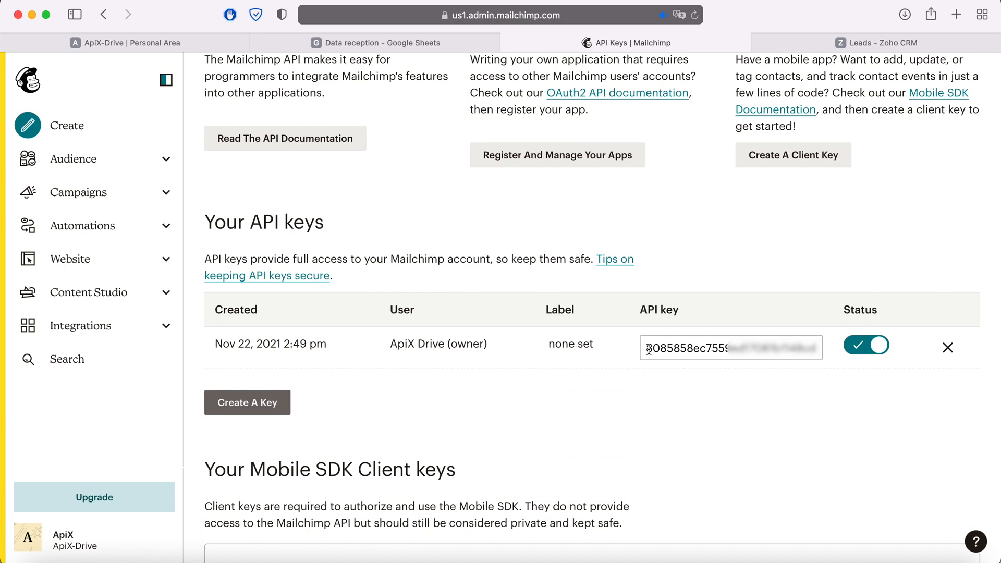
Copy the existing Mailchimp API key and return to ApiX-Drive
left_click_drag(646, 347, 835, 342)
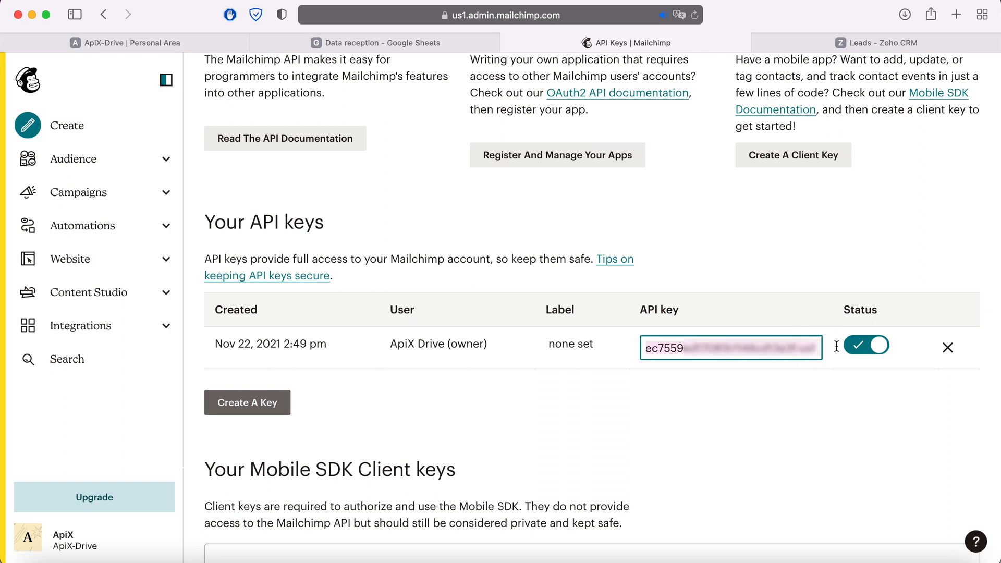
right_click(811, 348)
left_click(697, 374)
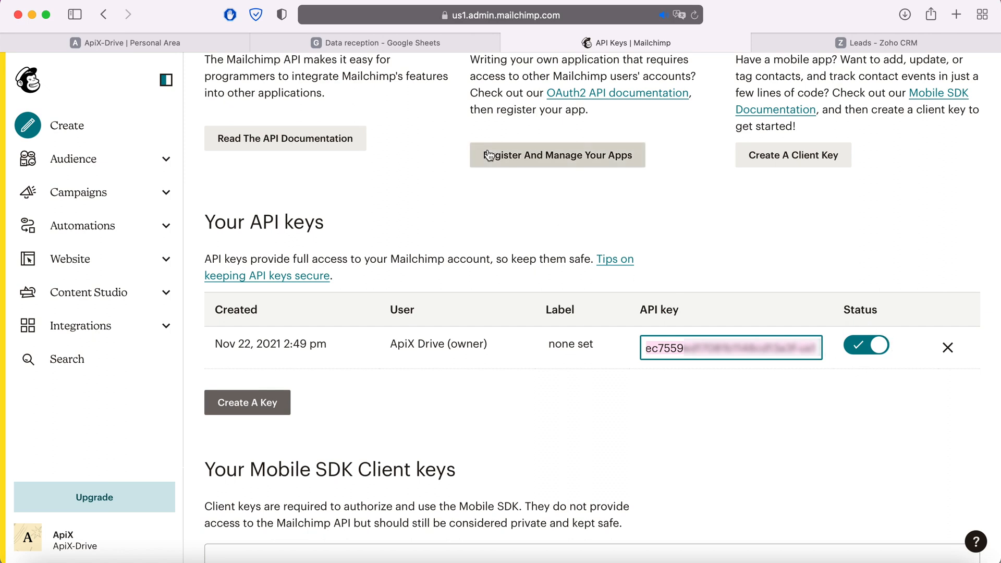
left_click(199, 43)
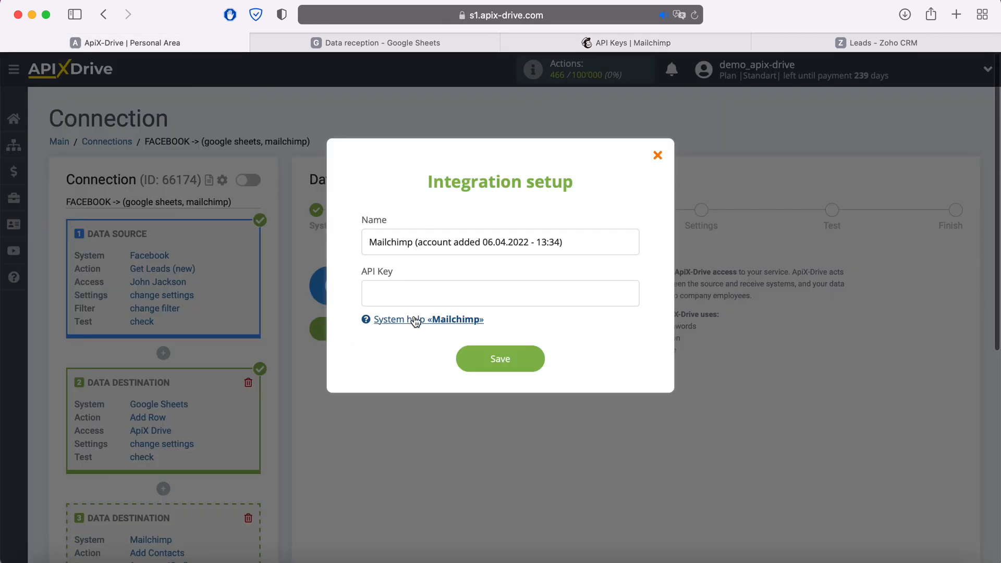
Paste the copied API key into the Mailchimp integration and save it
right_click(408, 292)
left_click(437, 330)
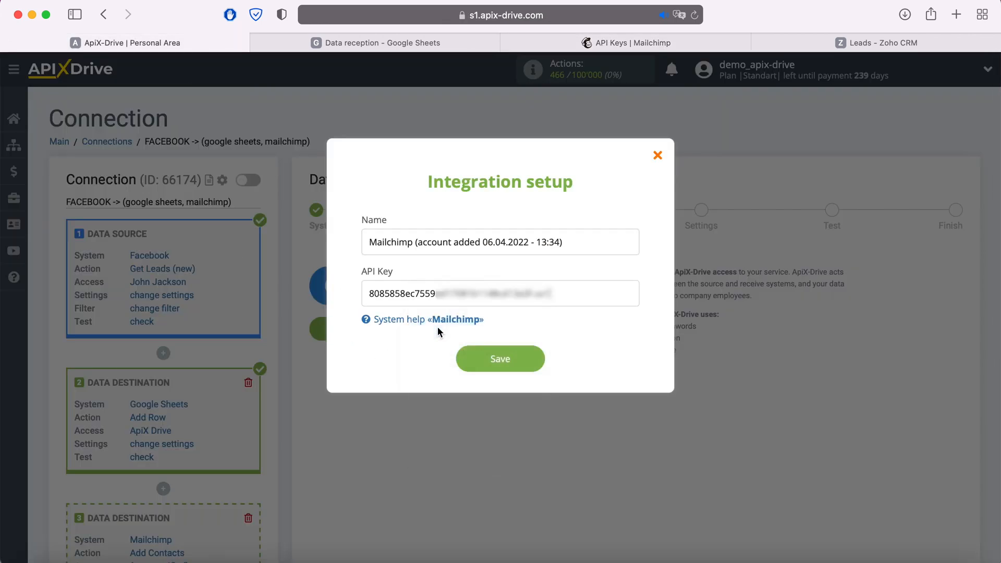
left_click(534, 354)
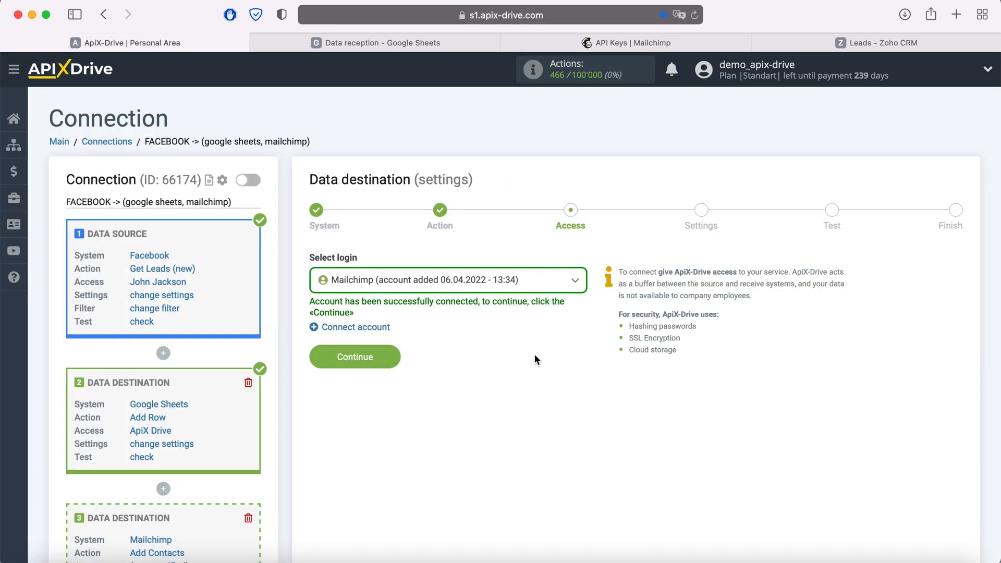
Select the new Mailchimp login and send contacts to the ApiX-Drive list
left_click(532, 281)
left_click(499, 366)
left_click(390, 356)
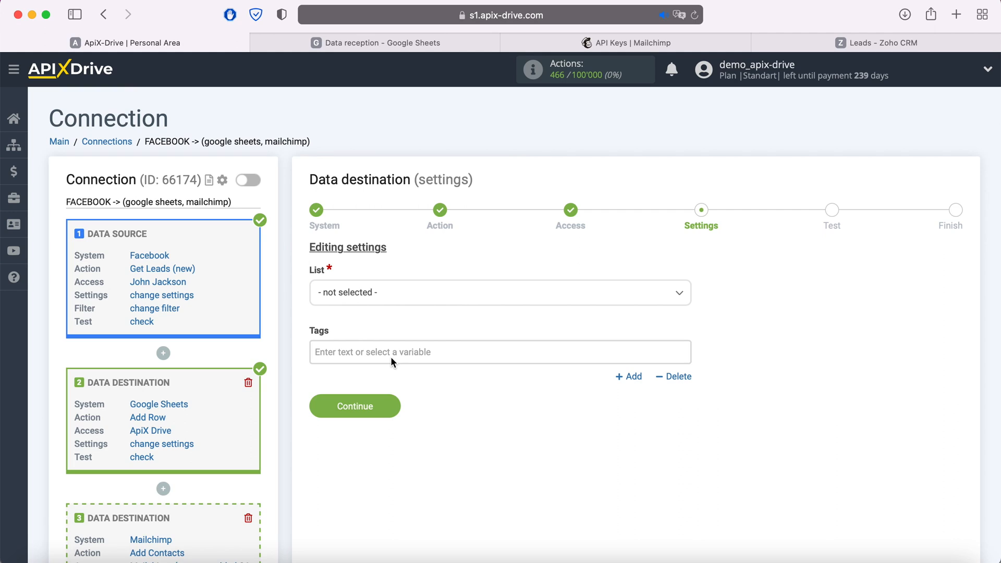
left_click(393, 295)
left_click(359, 362)
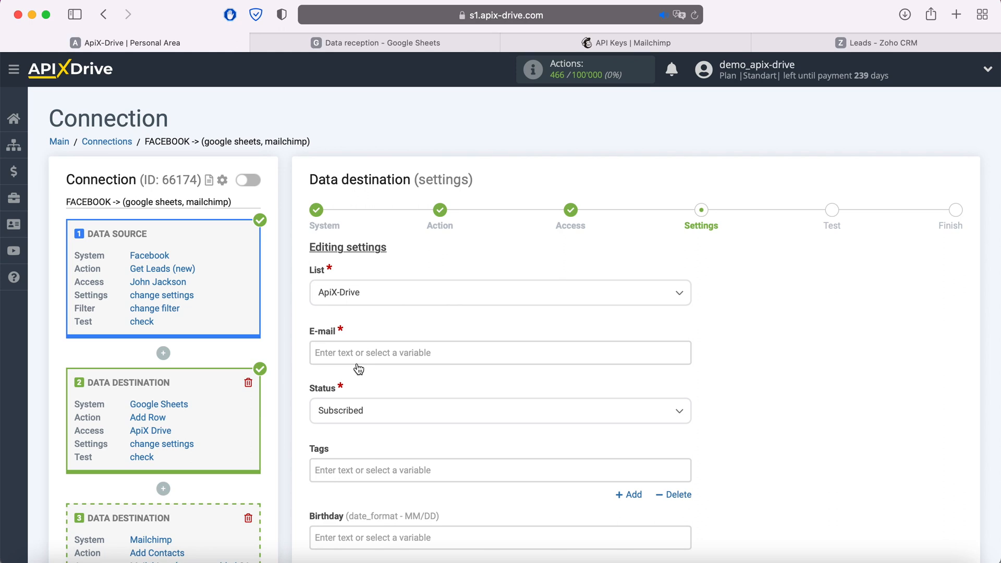
Map Mailchimp E-mail to the lead's email and Tags to the Form name
left_click(360, 354)
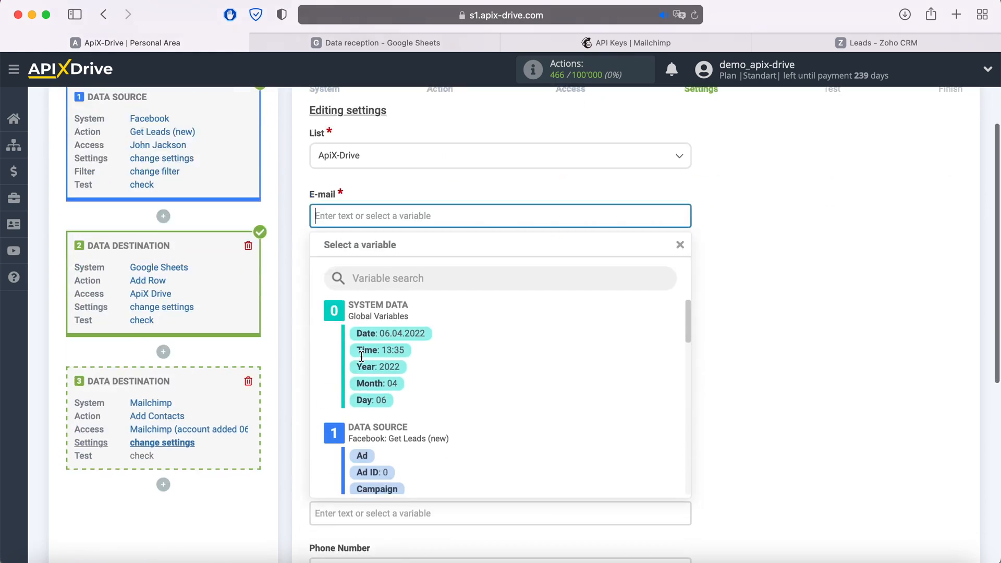
scroll(530, 326, "down", 2)
scroll(530, 324, "down", 2)
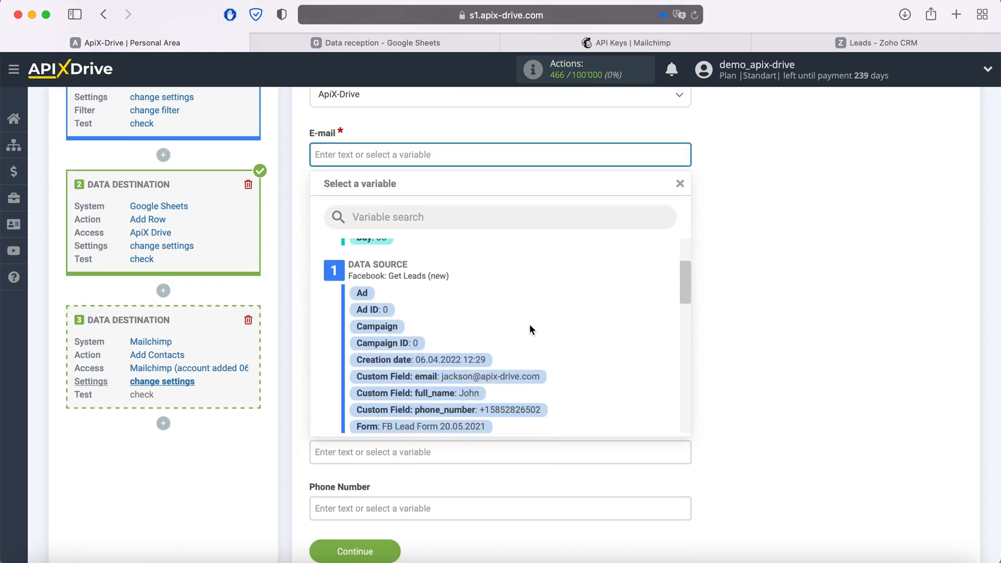
left_click(503, 380)
left_click(393, 272)
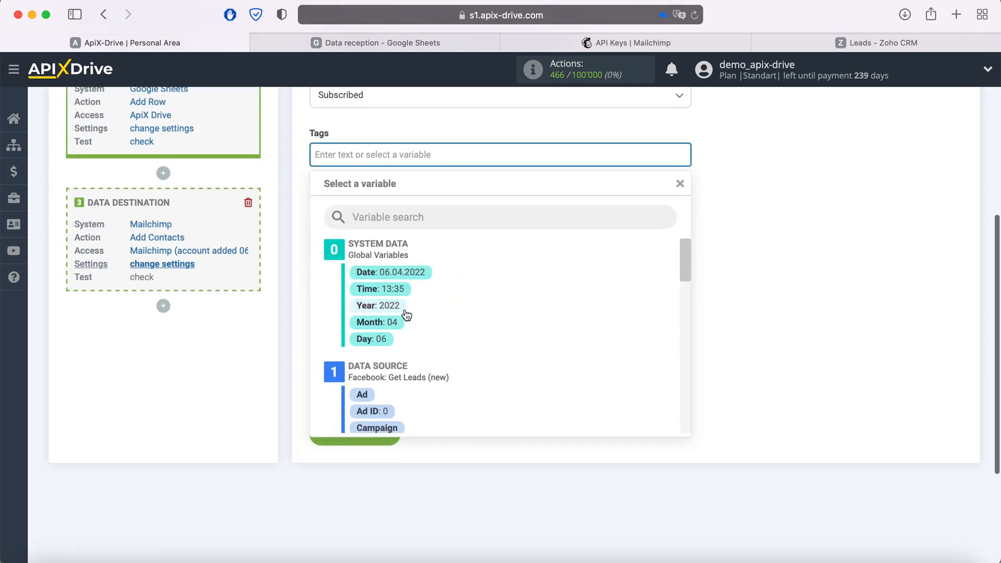
scroll(526, 305, "down", 4)
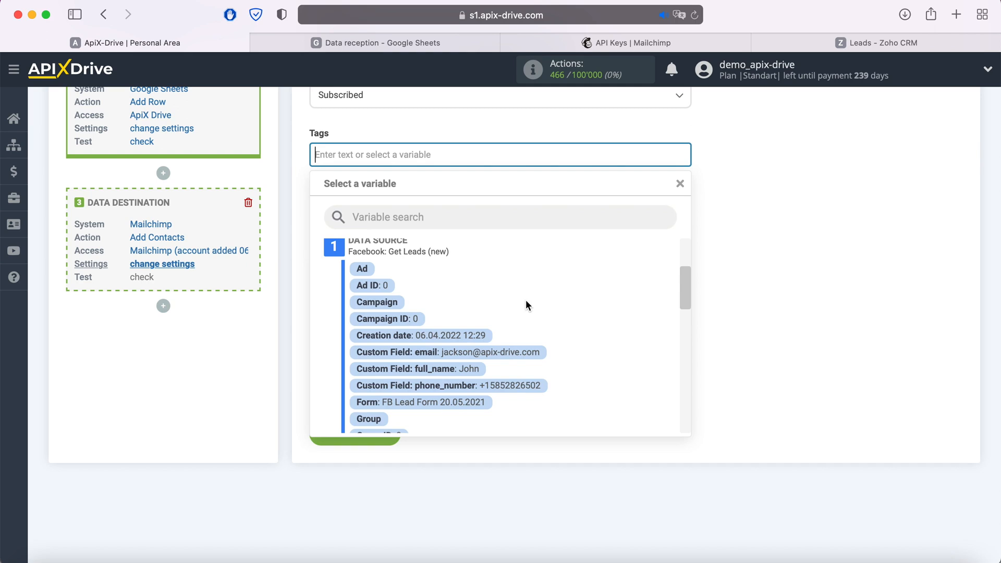
left_click(464, 402)
Map First Name to full_name and Phone Number to phone_number
left_click(404, 285)
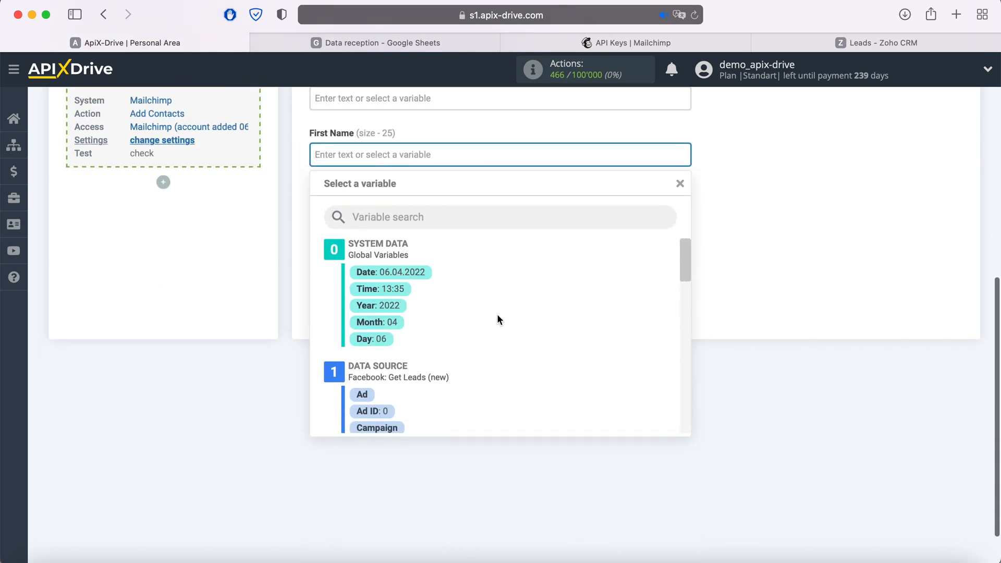
scroll(497, 314, "down", 3)
left_click(472, 365)
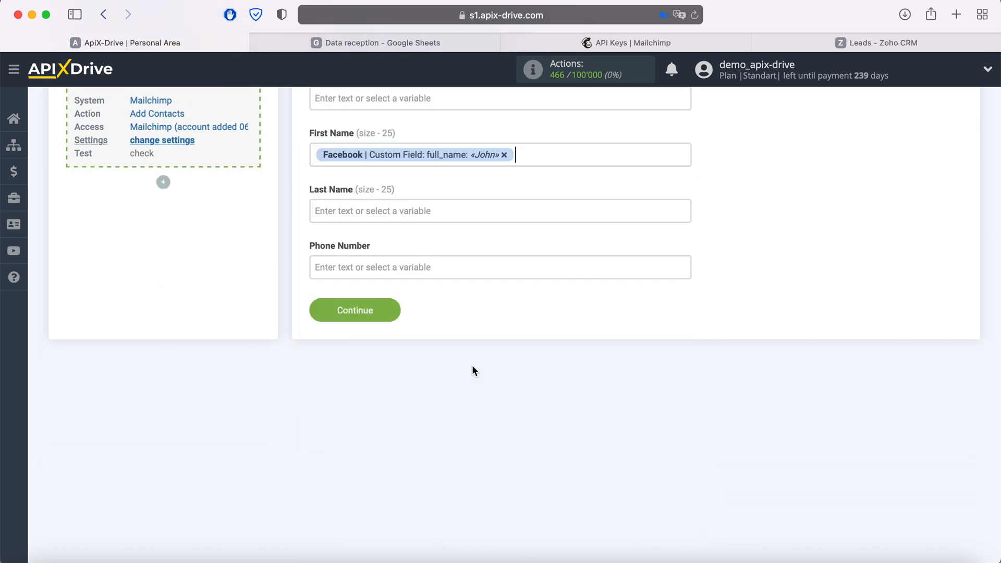
left_click(399, 267)
scroll(516, 352, "down", 3)
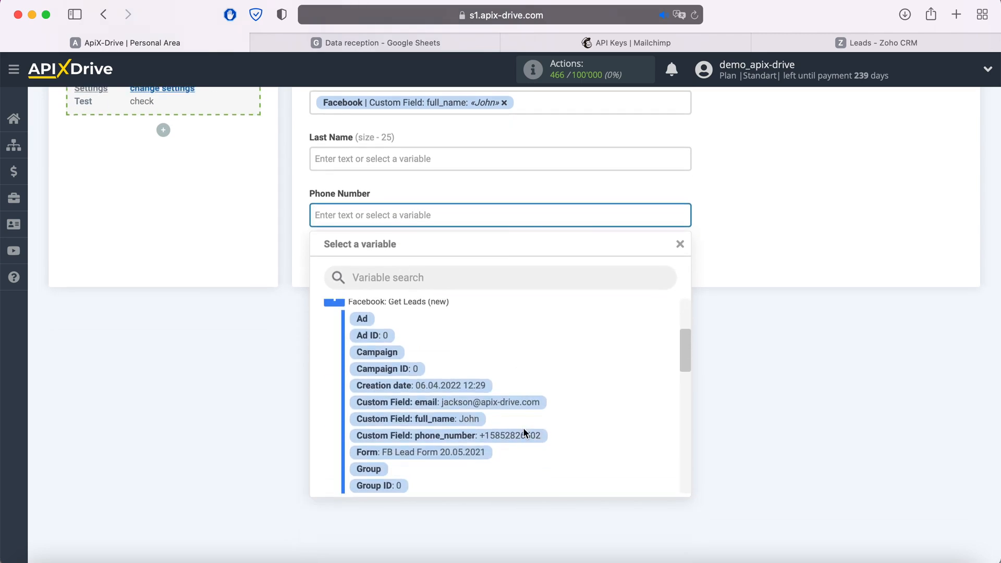
left_click(524, 434)
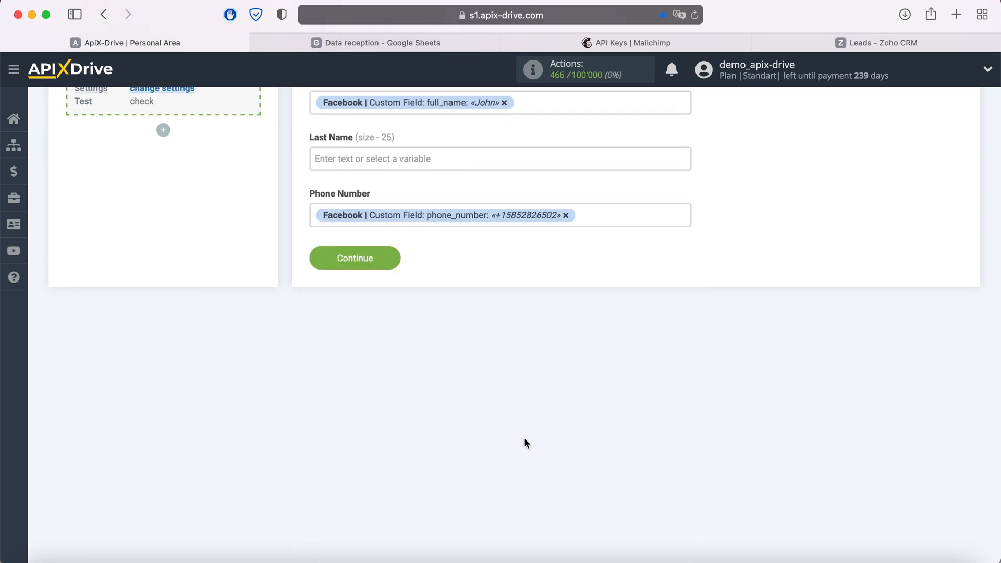
Save the field mapping and send a test contact to Mailchimp
left_click(386, 258)
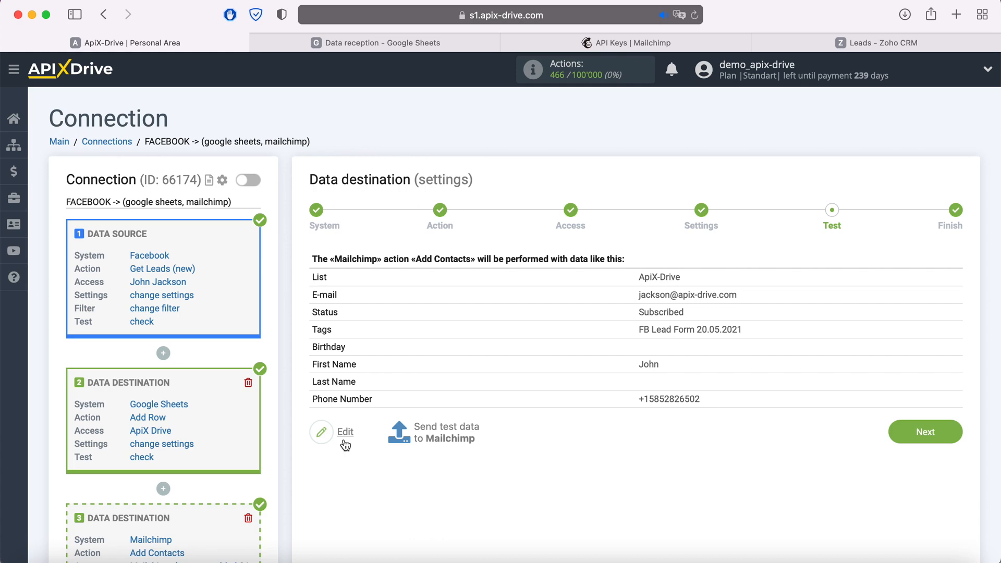
left_click(447, 431)
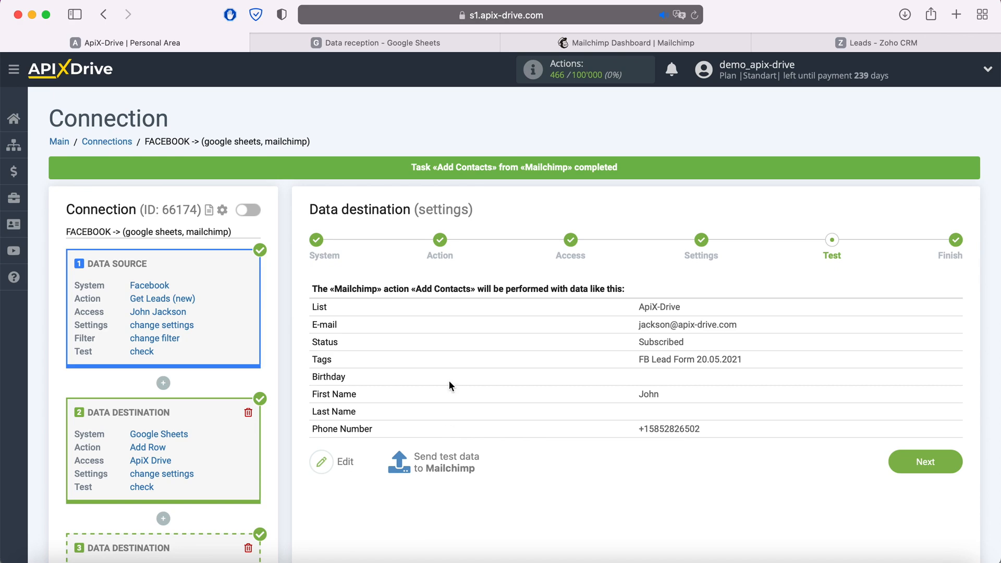
left_click(562, 45)
Check the test lead's profile in Mailchimp's All contacts list
left_click(130, 165)
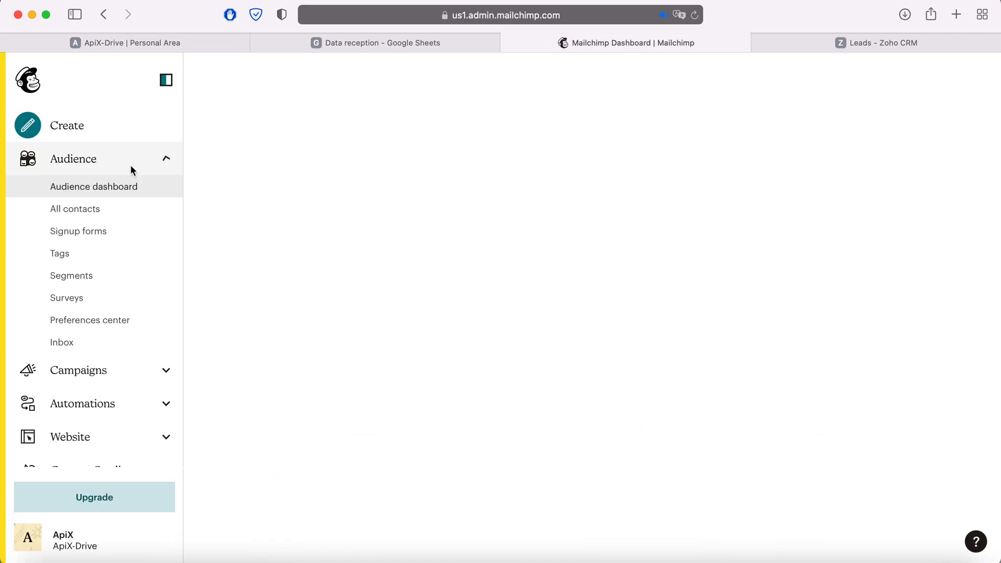
left_click(84, 213)
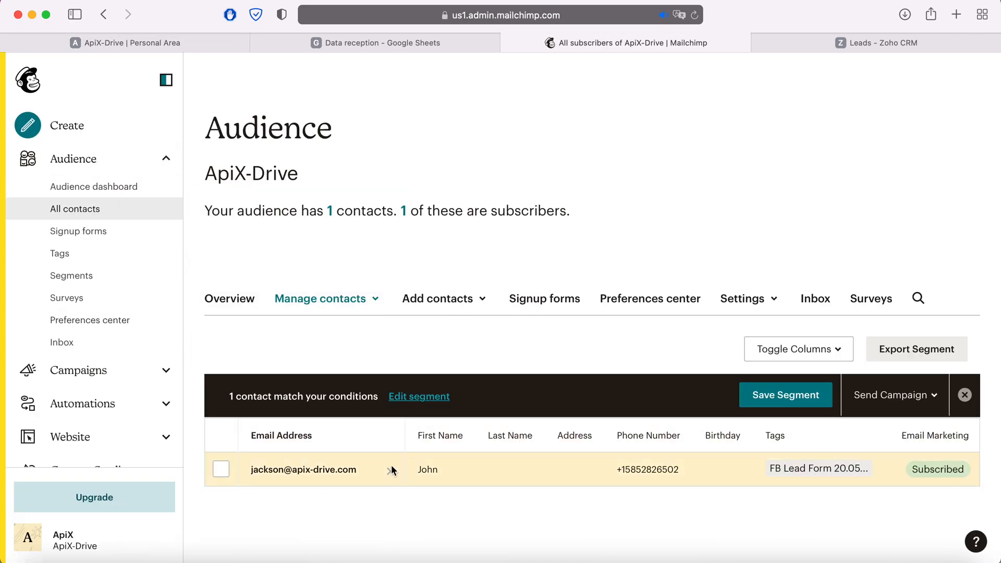
left_click(354, 472)
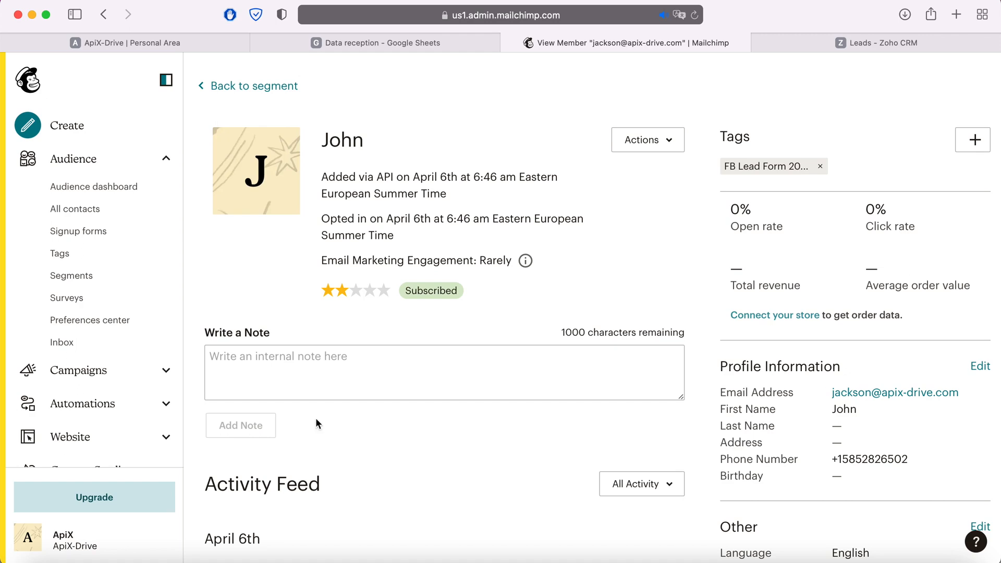
left_click(139, 42)
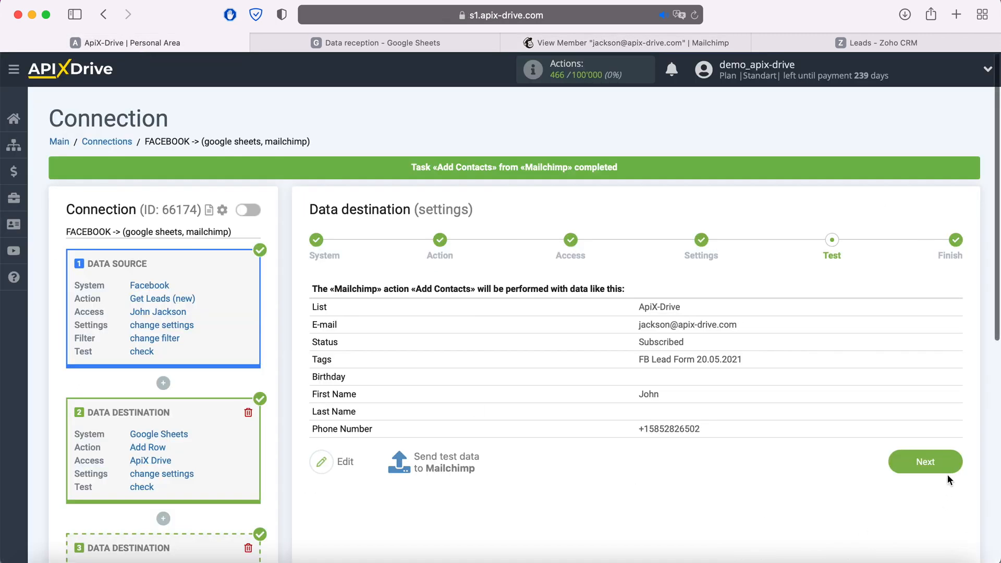
Finish the Mailchimp destination and add another data receiver block
left_click(948, 459)
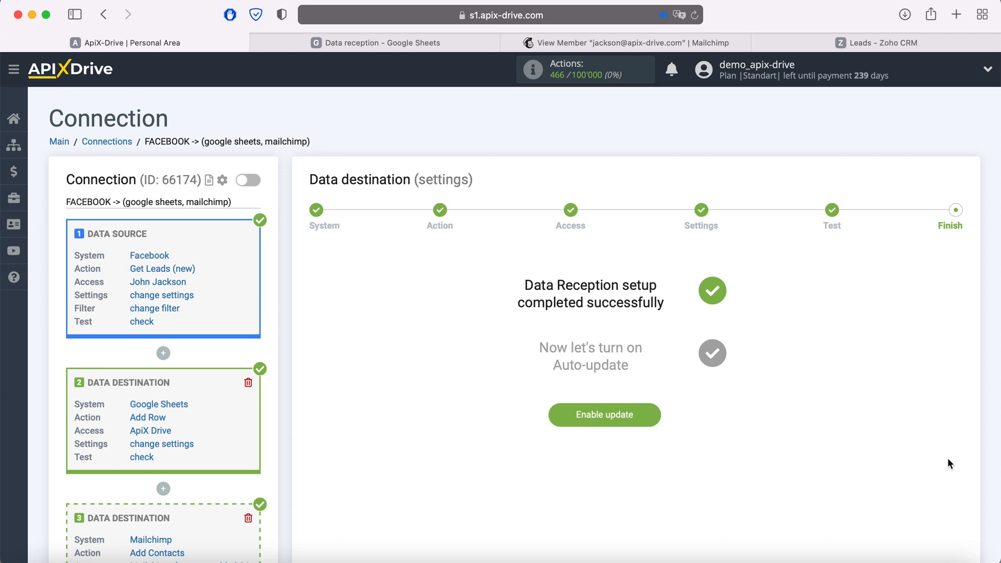
scroll(948, 462, "down", 3)
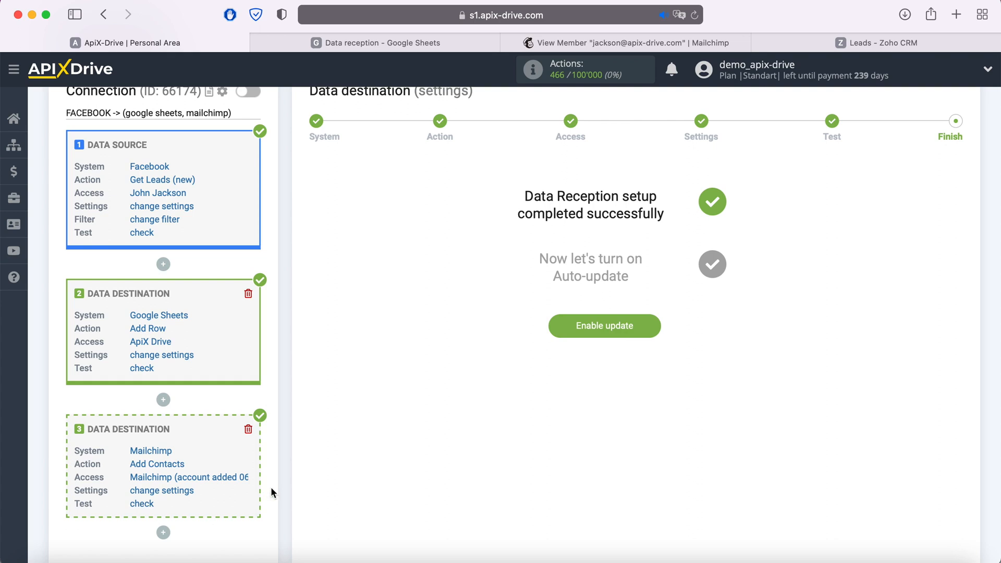
scroll(271, 492, "down", 3)
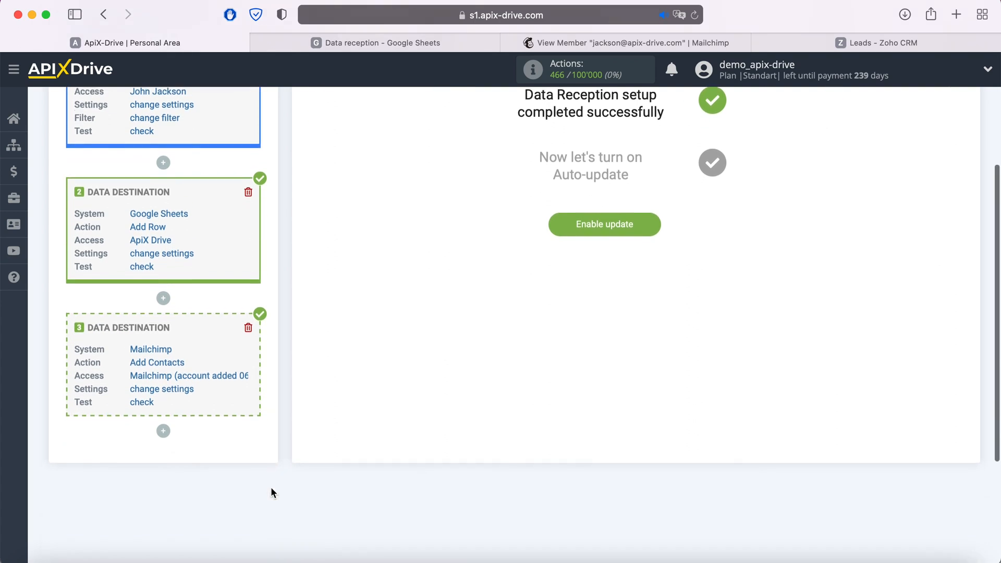
left_click(163, 432)
left_click(161, 464)
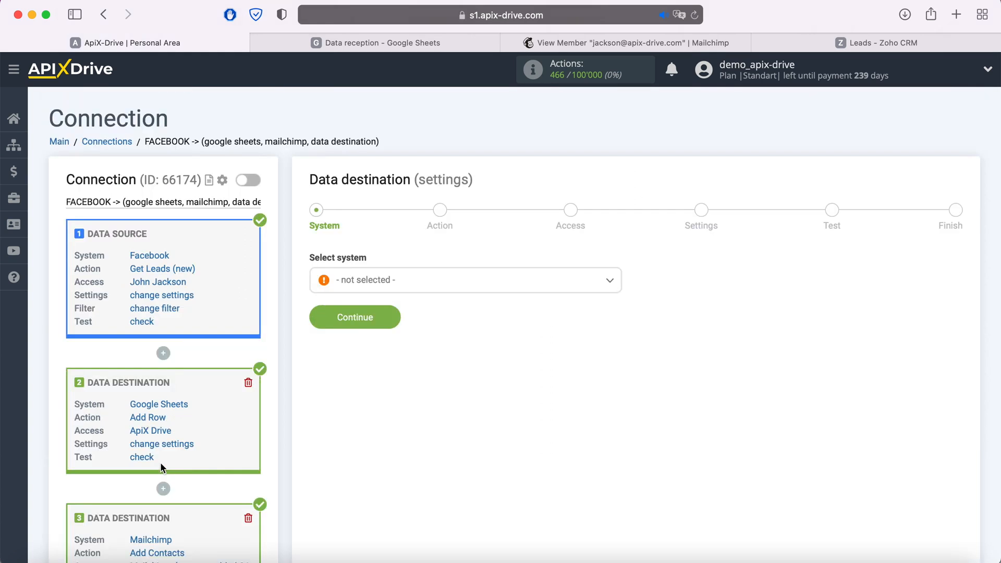
Select Zoho CRM as the new destination's system
left_click(452, 278)
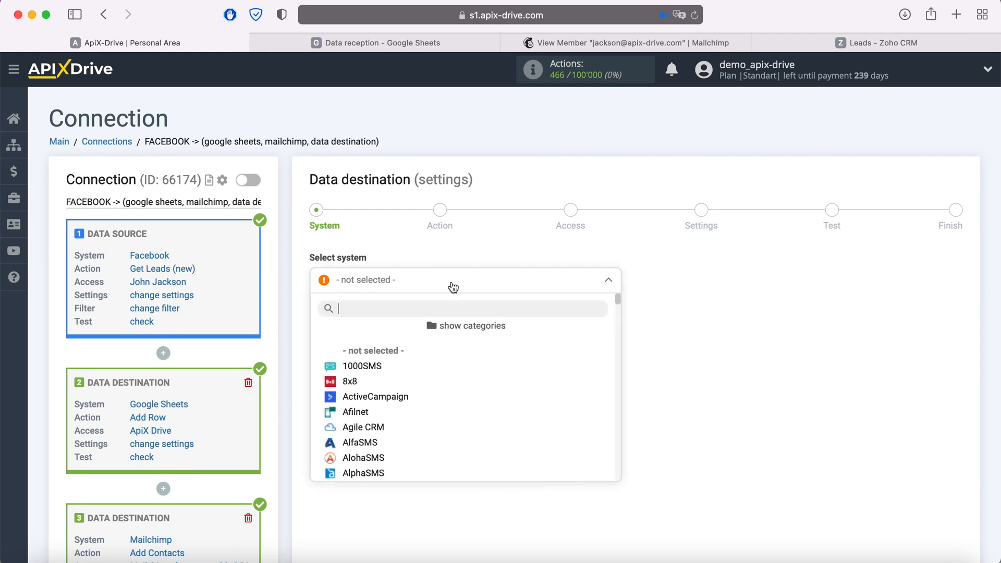
scroll(489, 360, "down", 10)
scroll(490, 360, "down", 15)
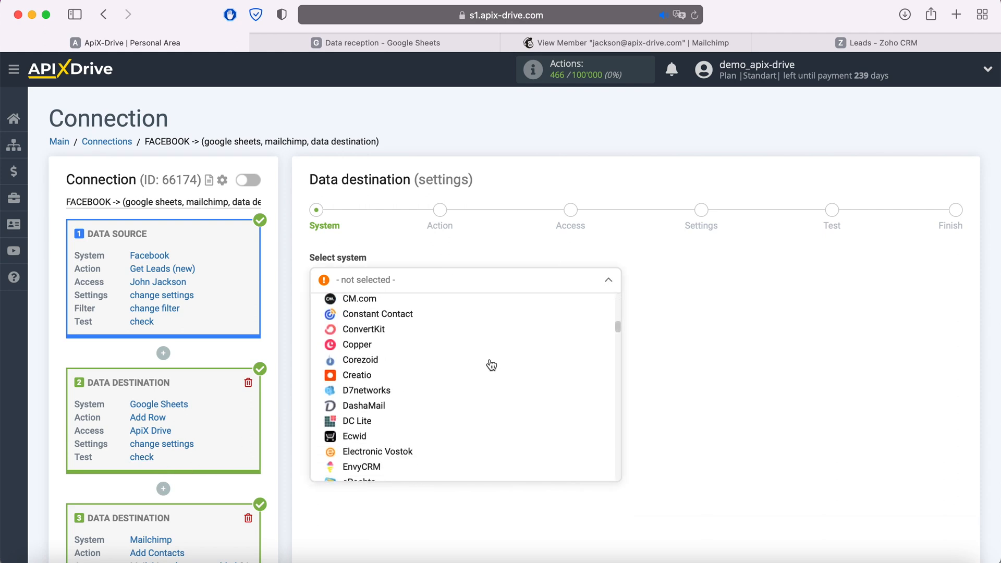
scroll(494, 426, "down", 15)
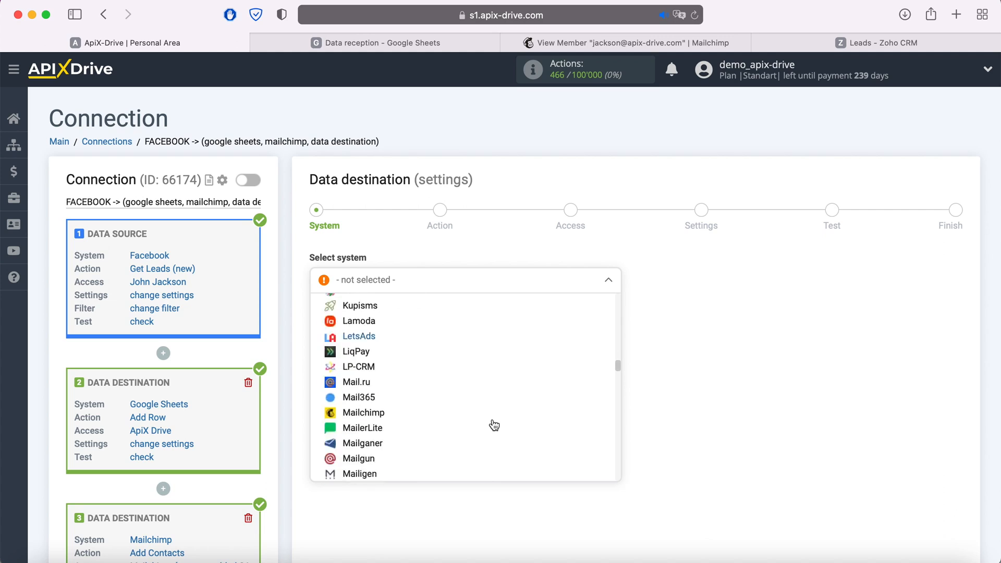
scroll(494, 425, "down", 15)
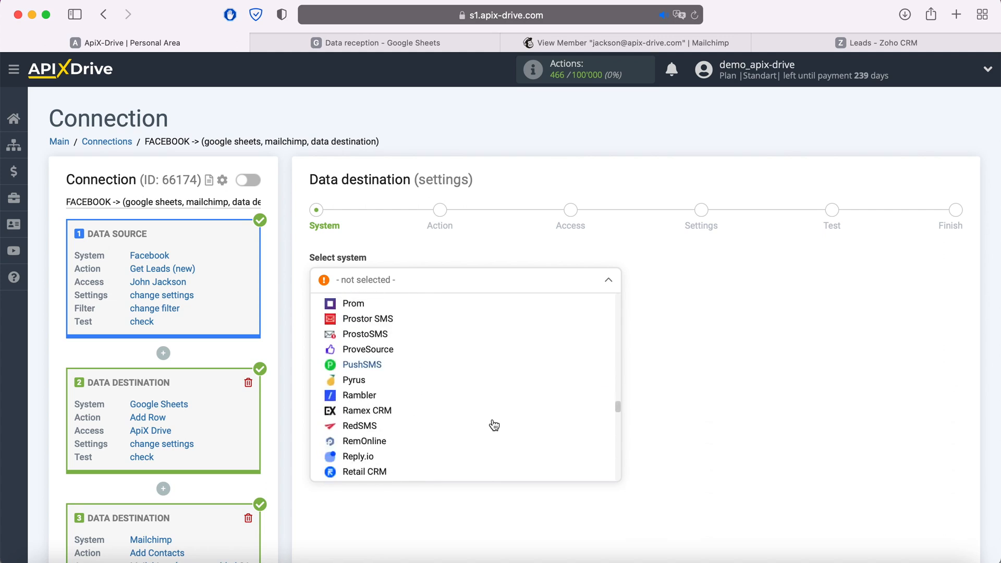
scroll(494, 425, "down", 15)
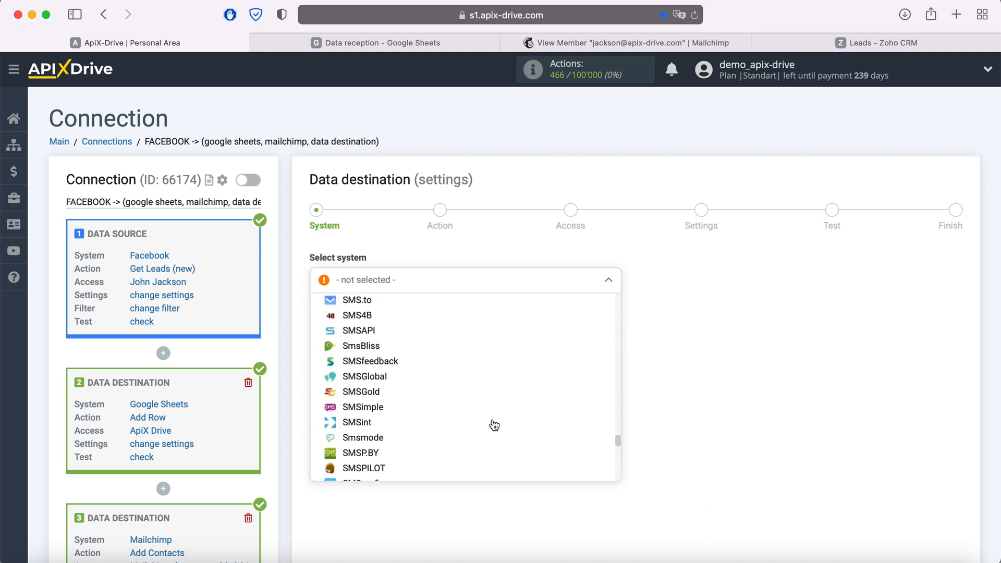
scroll(494, 428, "down", 5)
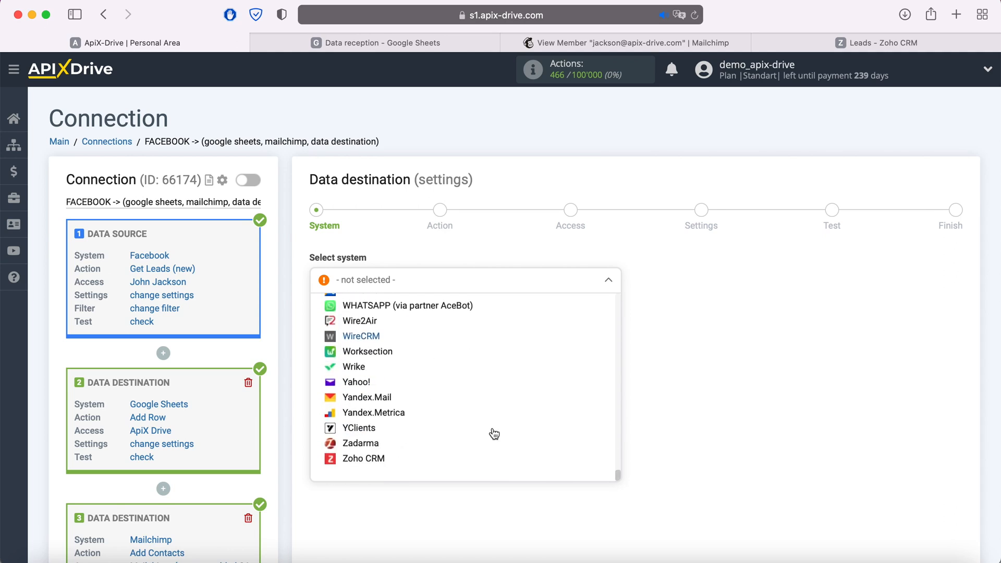
left_click(422, 448)
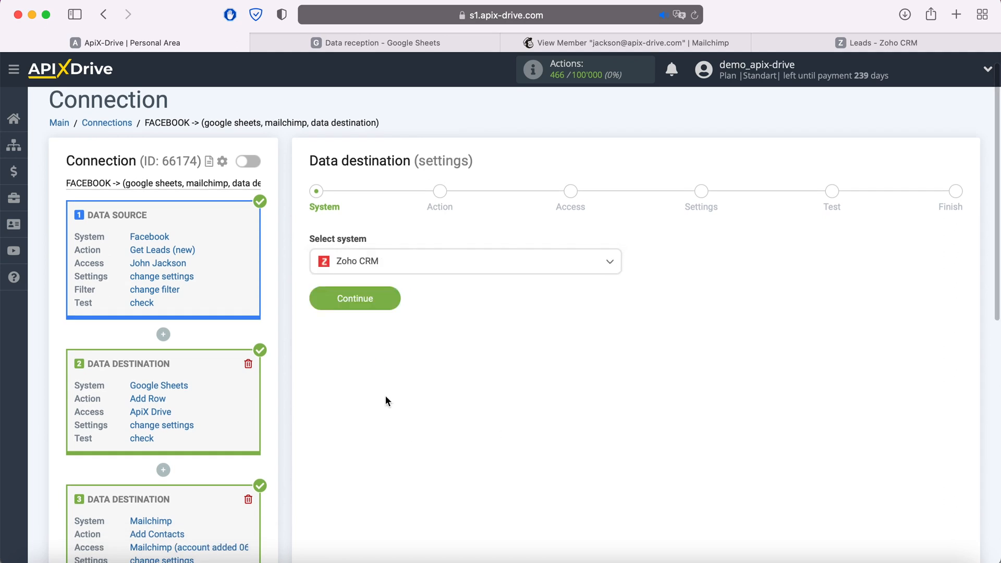
Set the Zoho CRM action to Create Lead and start connecting a Zoho account
left_click(396, 306)
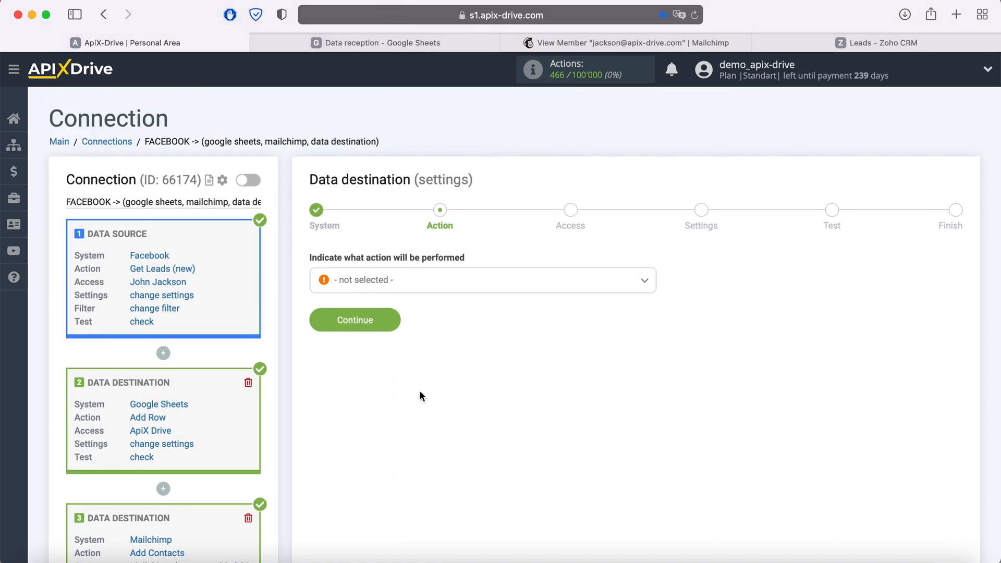
left_click(438, 281)
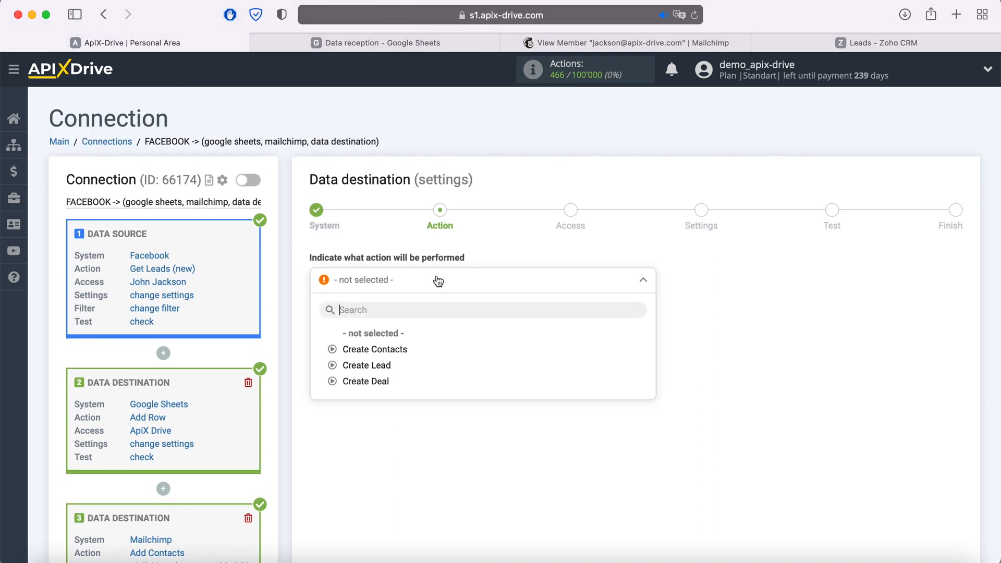
left_click(391, 366)
left_click(391, 321)
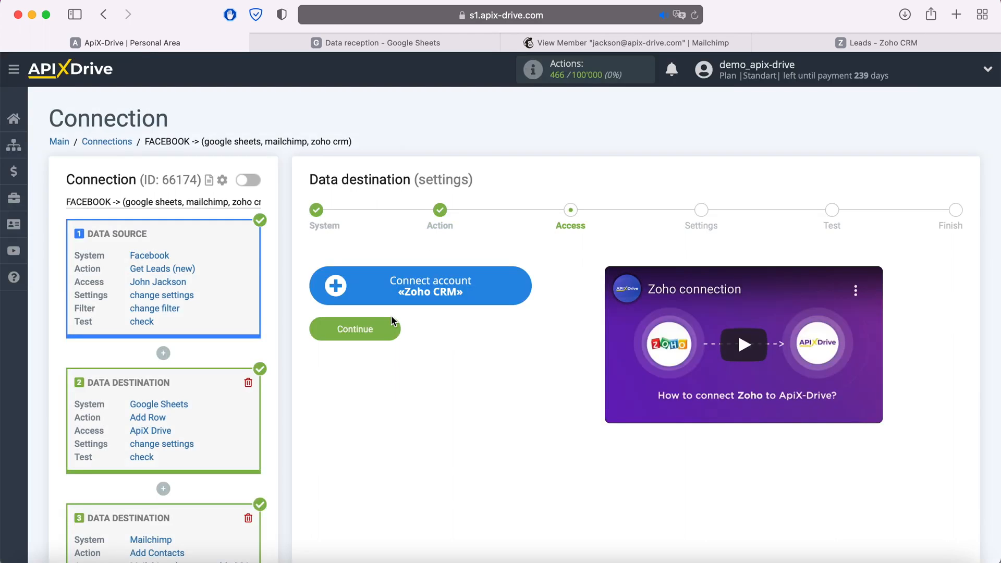
left_click(519, 286)
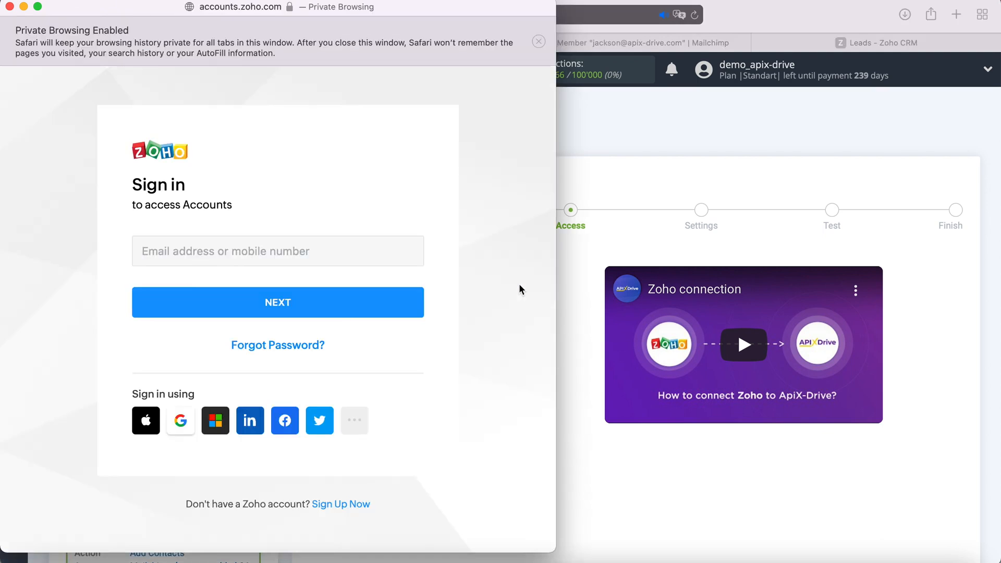
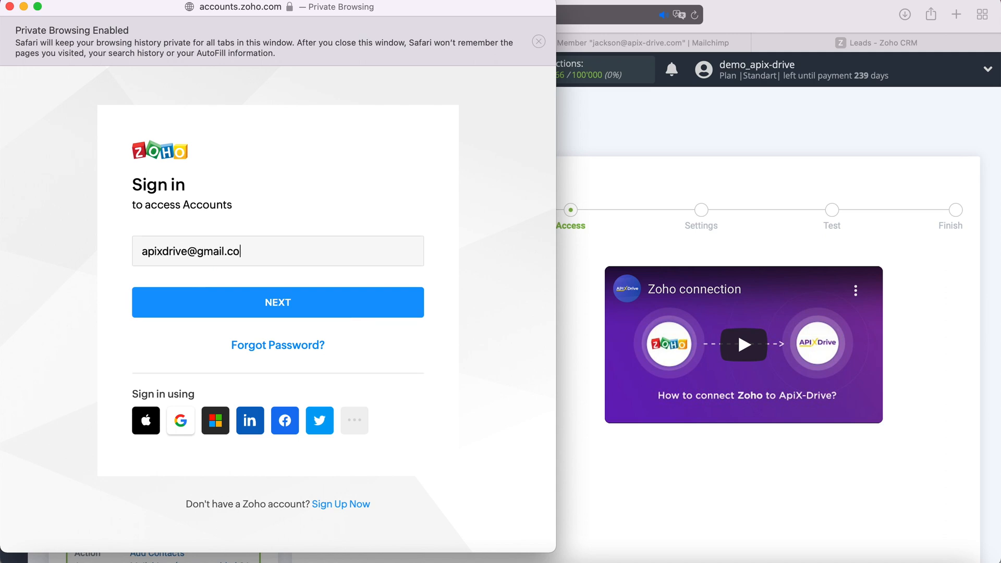
Sign in to Zoho with the account e-mail and password
left_click(377, 312)
type("••••••••••")
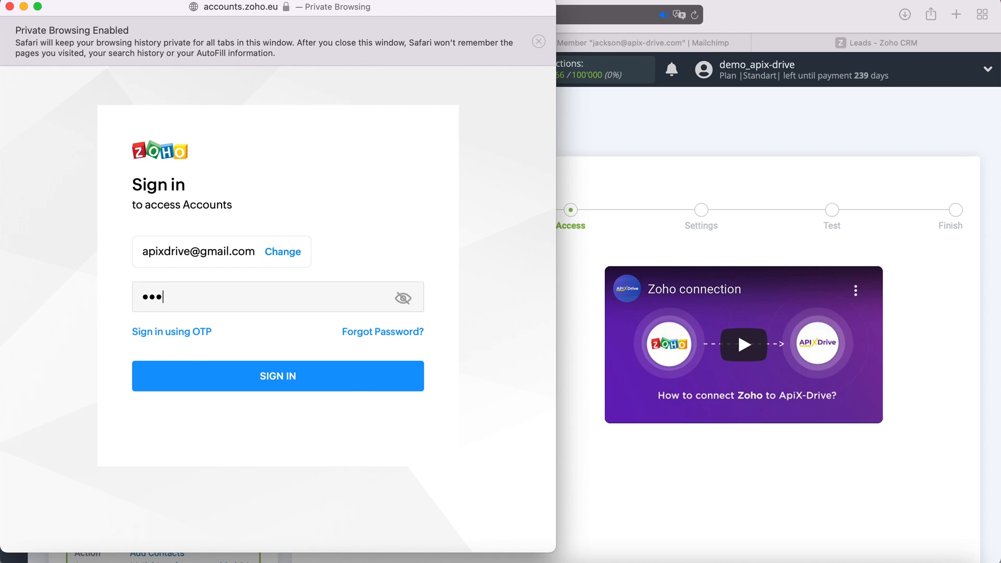
type("••")
left_click(323, 376)
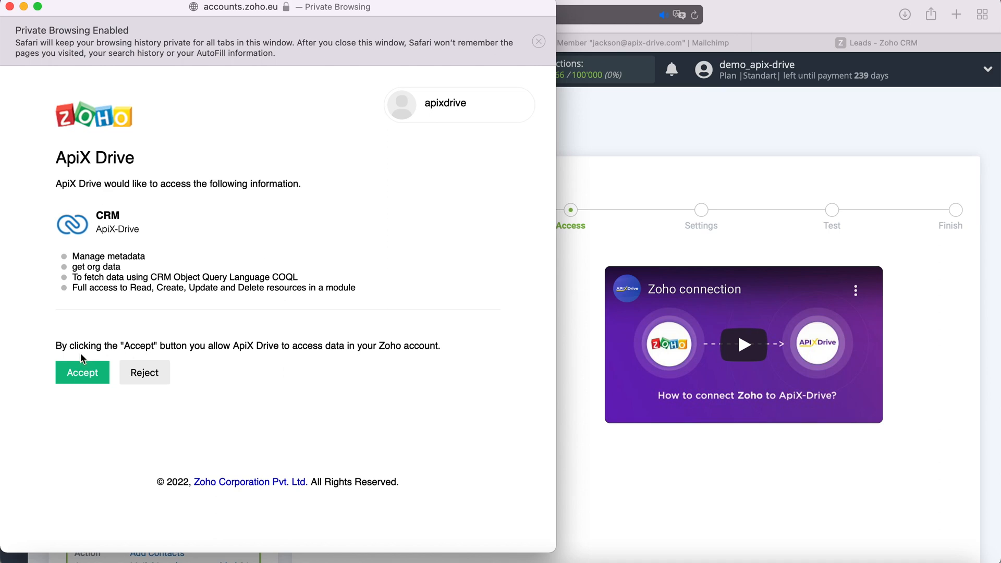
Accept ApiX Drive's access to Zoho and select the ApiX-Drive login
left_click(73, 366)
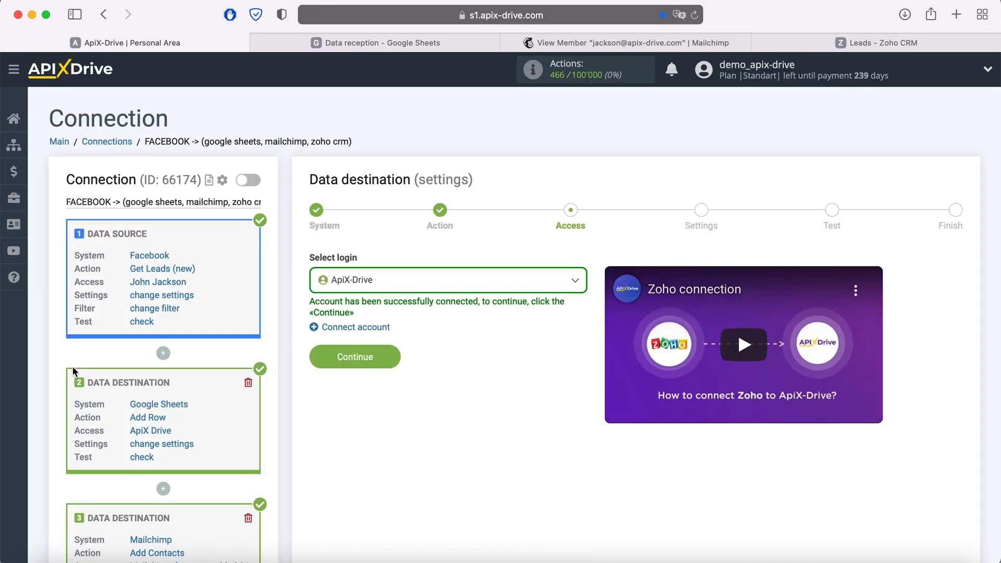
left_click(406, 284)
left_click(374, 367)
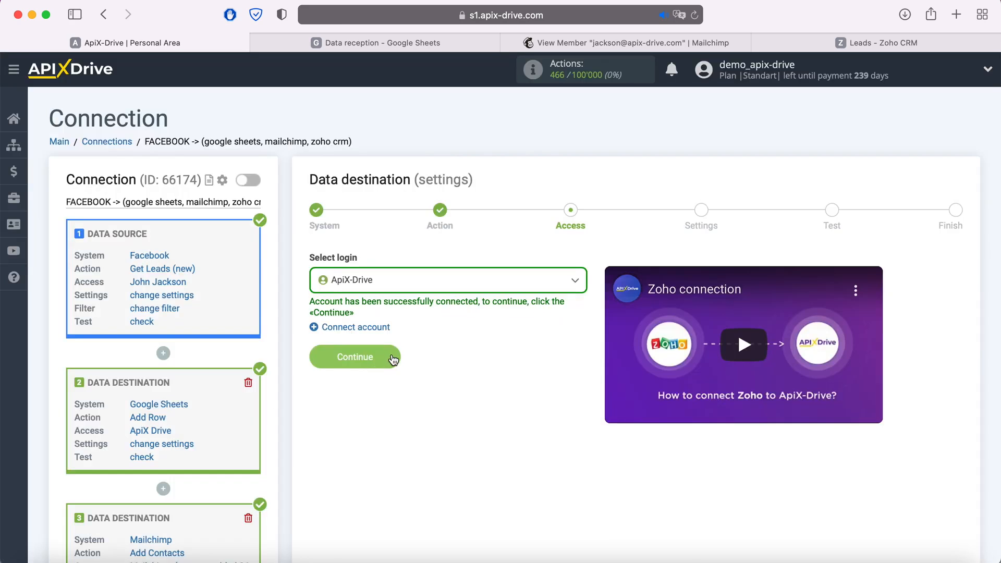
Confirm the Zoho login and map the lead's Email to the Facebook email field
left_click(391, 353)
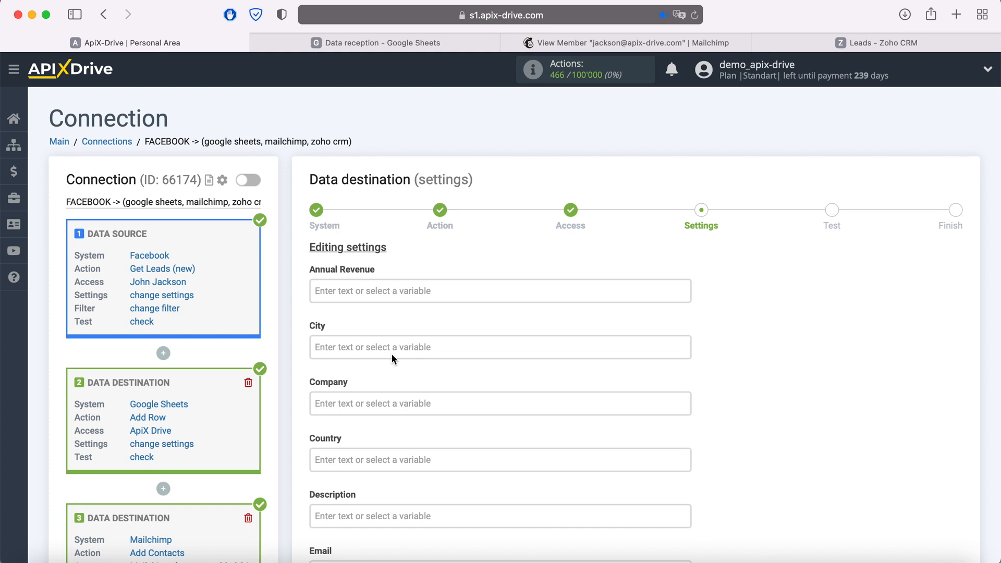
scroll(393, 354, "down", 5)
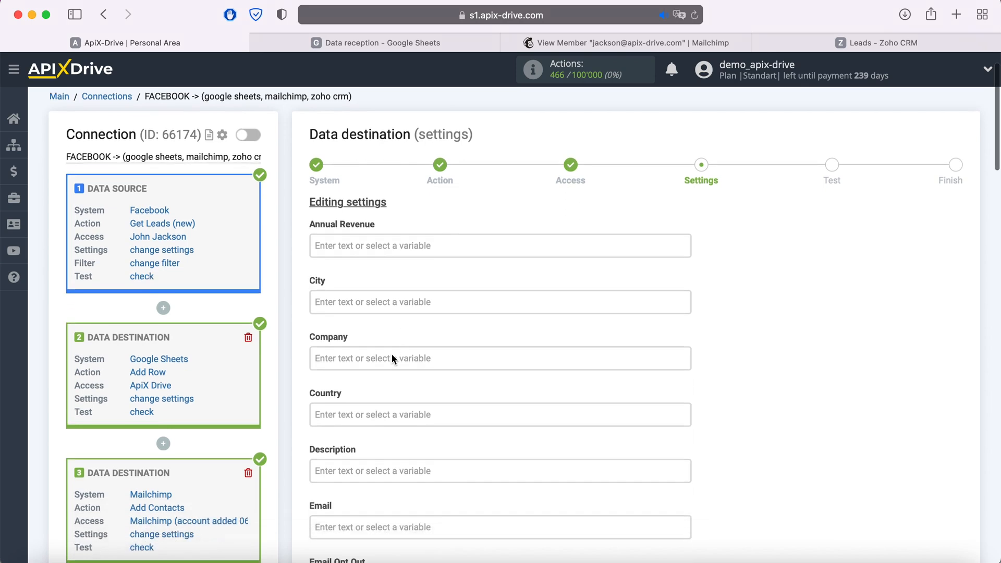
left_click(391, 425)
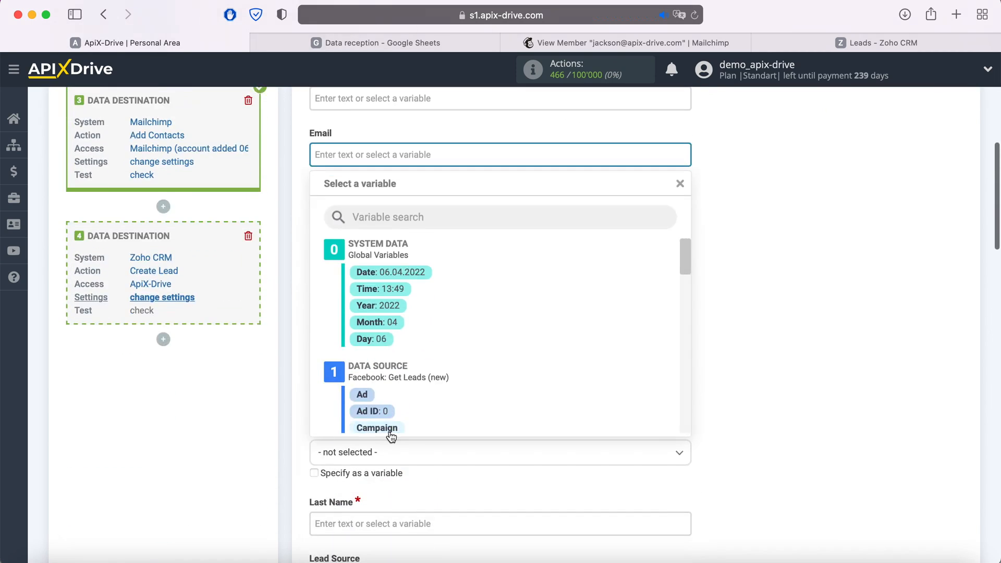
scroll(502, 342, "down", 3)
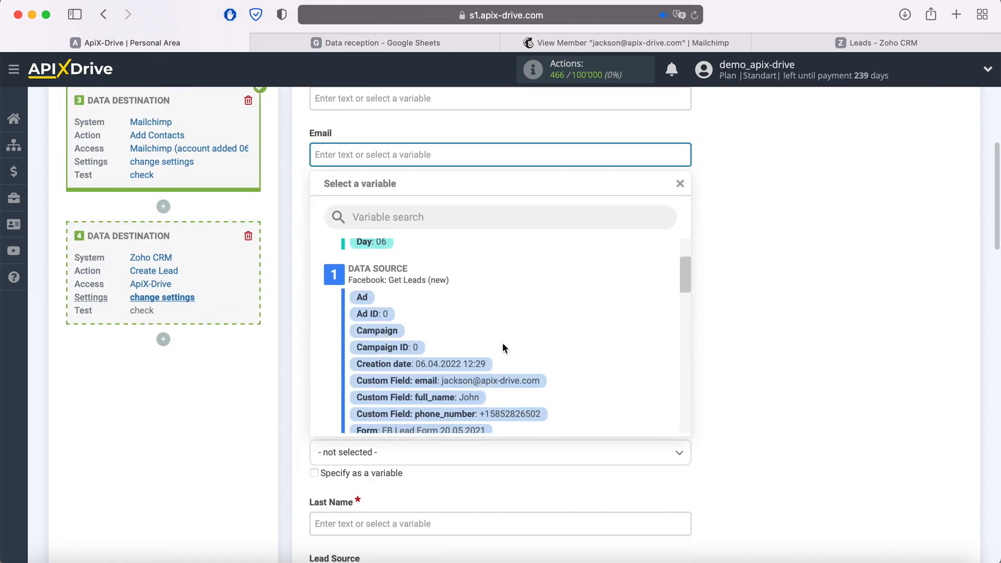
left_click(501, 380)
Map full_name to First Name and Last Name, and set Lead Status to Attempted to Contact
left_click(436, 339)
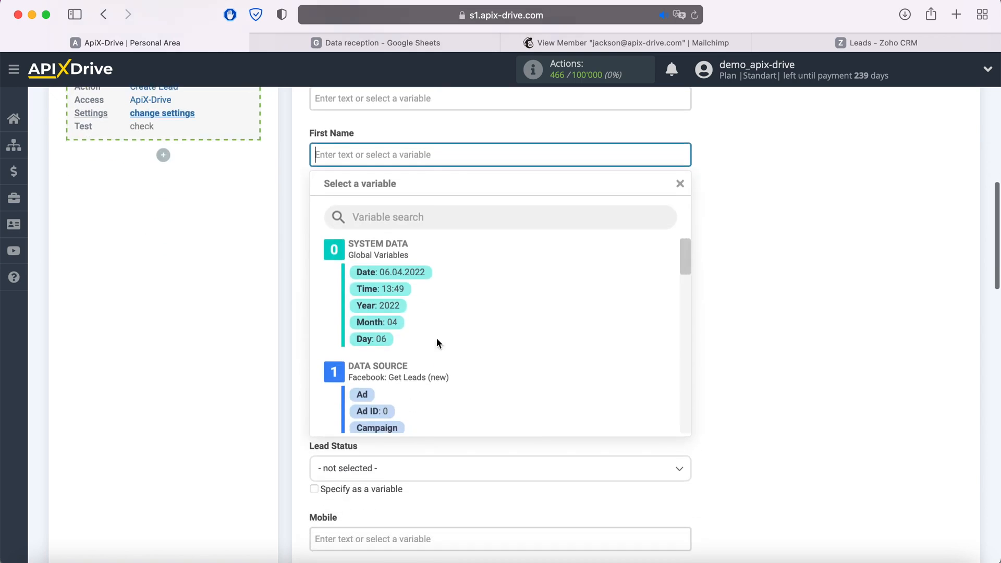
scroll(518, 327, "down", 3)
left_click(474, 402)
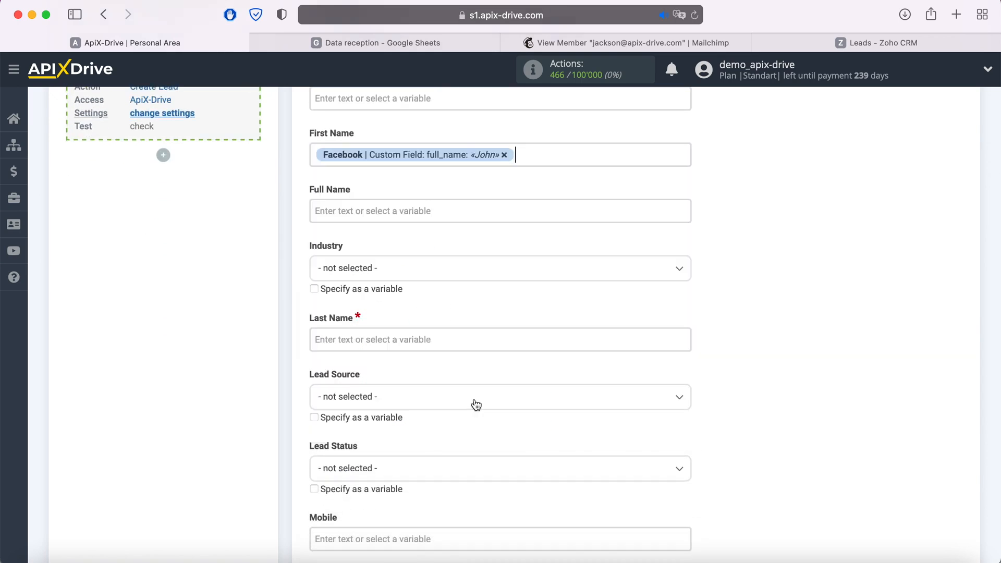
left_click(409, 345)
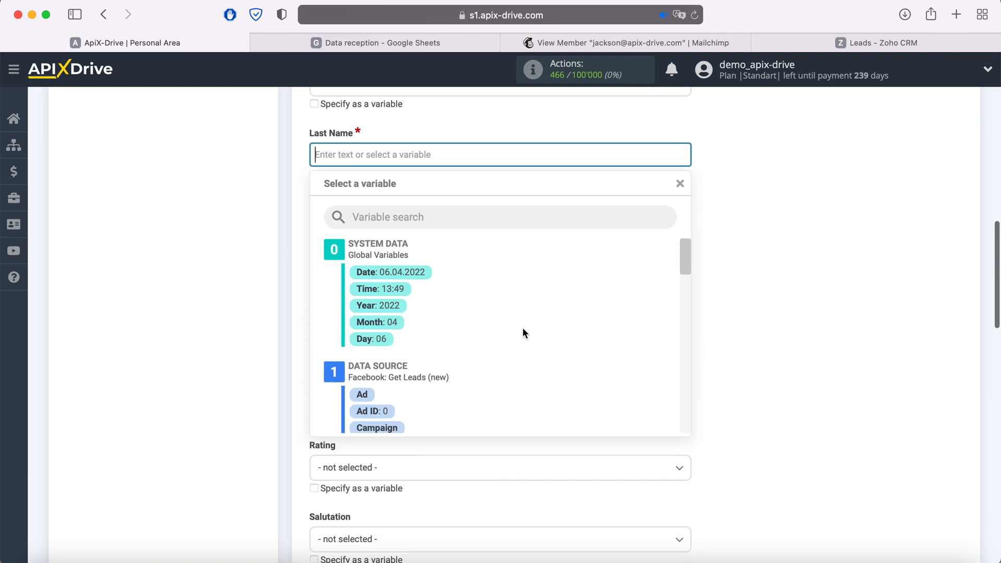
scroll(522, 328, "down", 3)
left_click(467, 392)
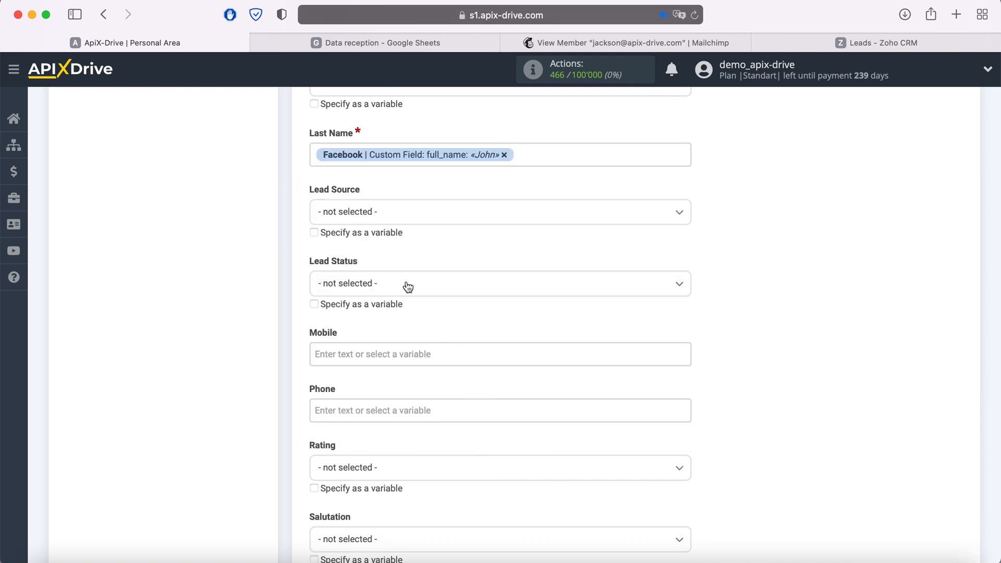
left_click(405, 284)
left_click(371, 373)
Map phone_number to both the Mobile and Phone fields
left_click(384, 353)
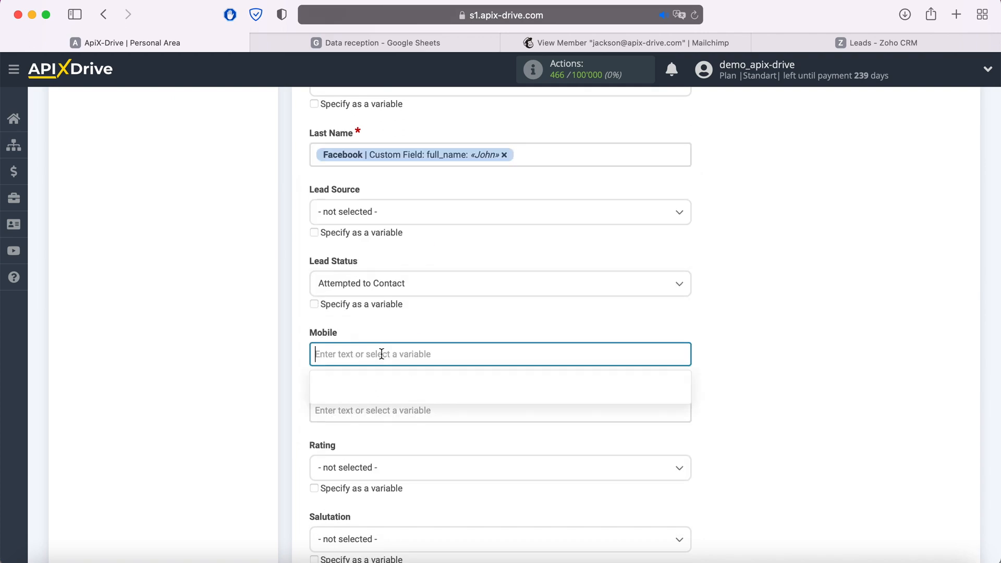
scroll(482, 332, "down", 4)
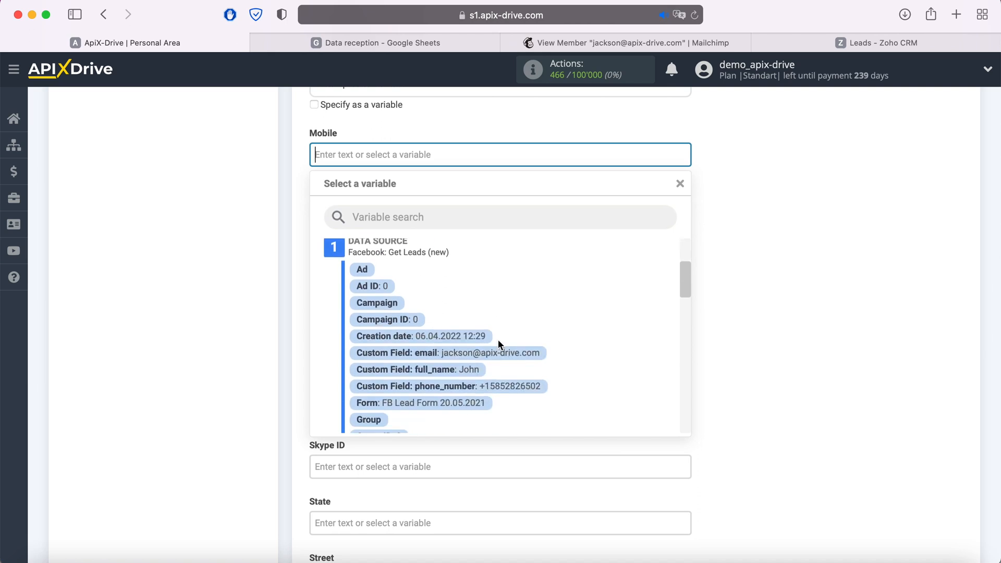
left_click(496, 387)
left_click(392, 217)
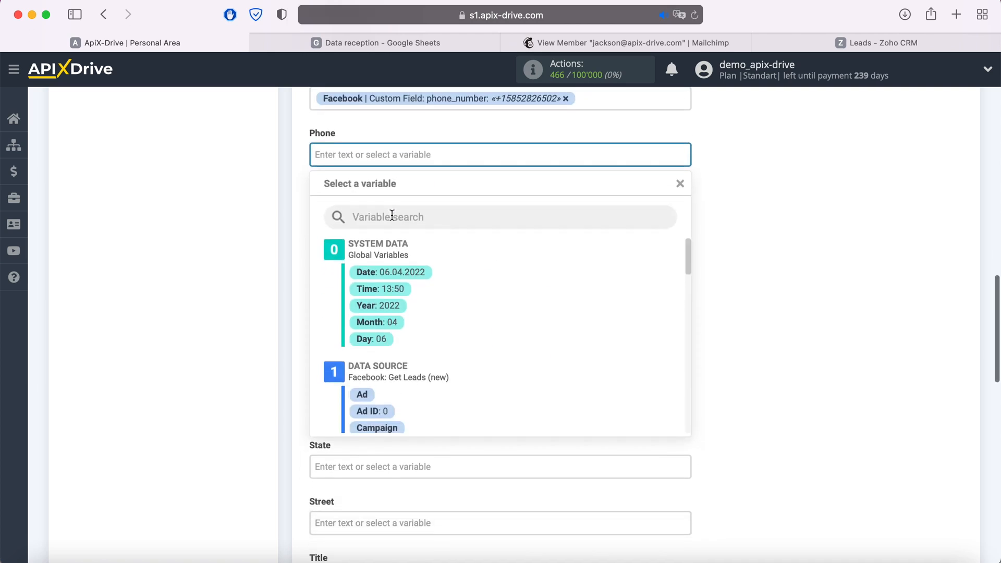
scroll(527, 355, "down", 3)
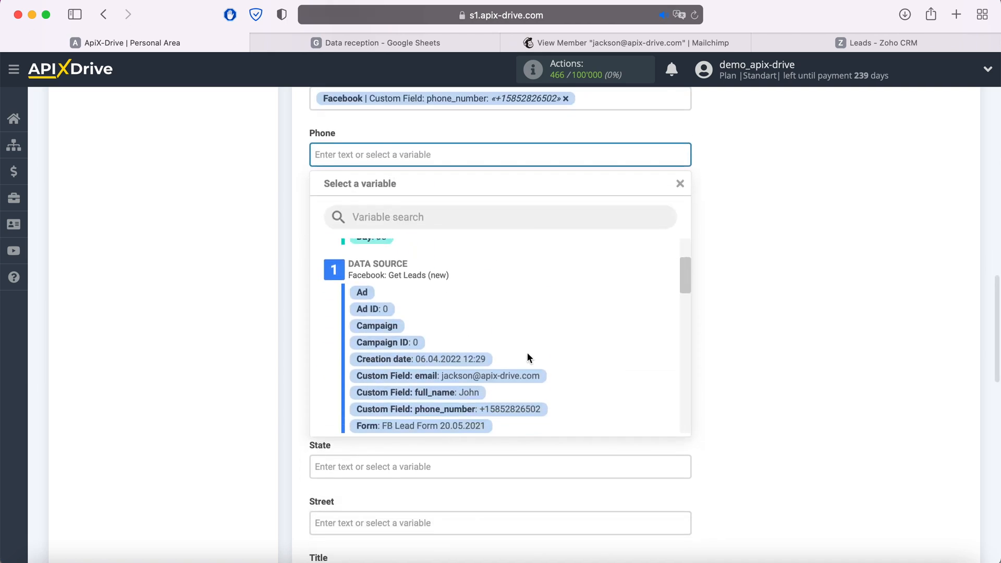
left_click(525, 409)
Set the lead Title to 'New Lead from Facebook'
scroll(525, 406, "down", 3)
scroll(524, 410, "down", 3)
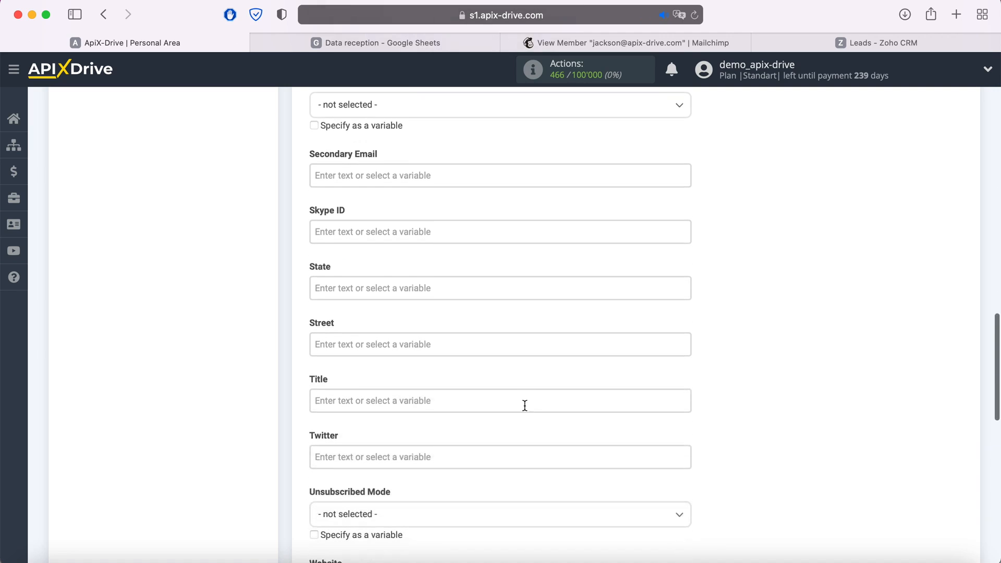
left_click(441, 365)
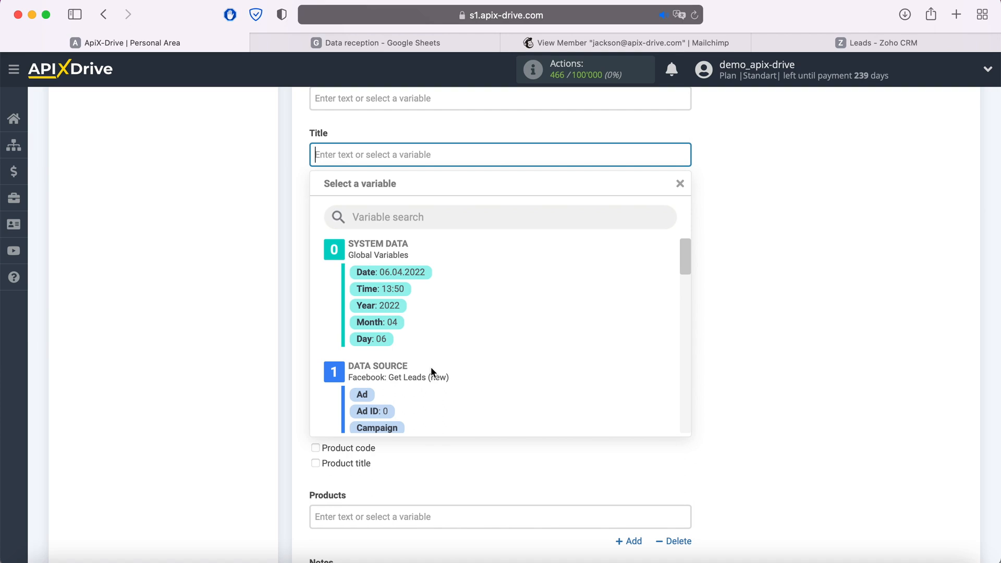
type("New Lea")
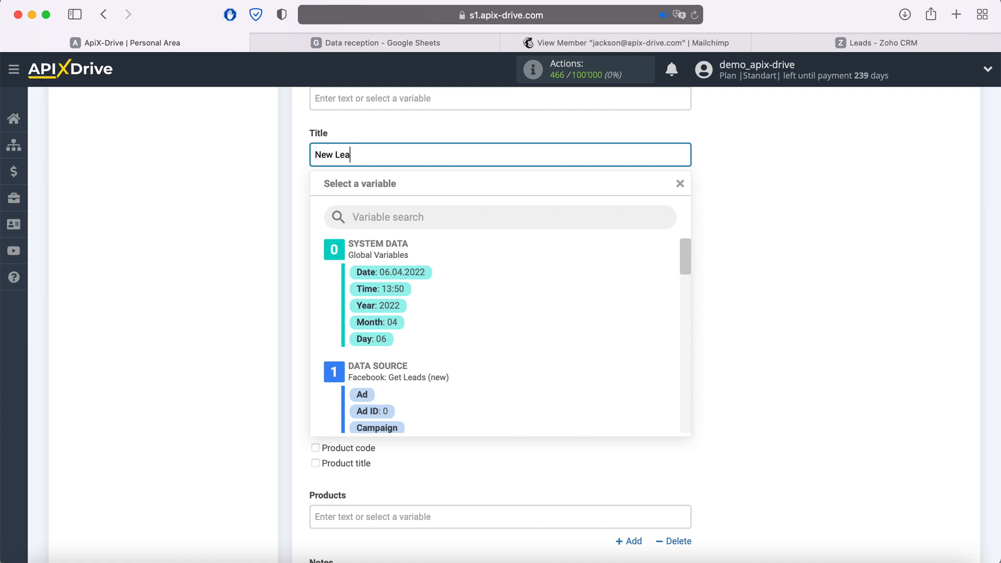
type("d from Facebook")
left_click(790, 358)
scroll(737, 339, "down", 5)
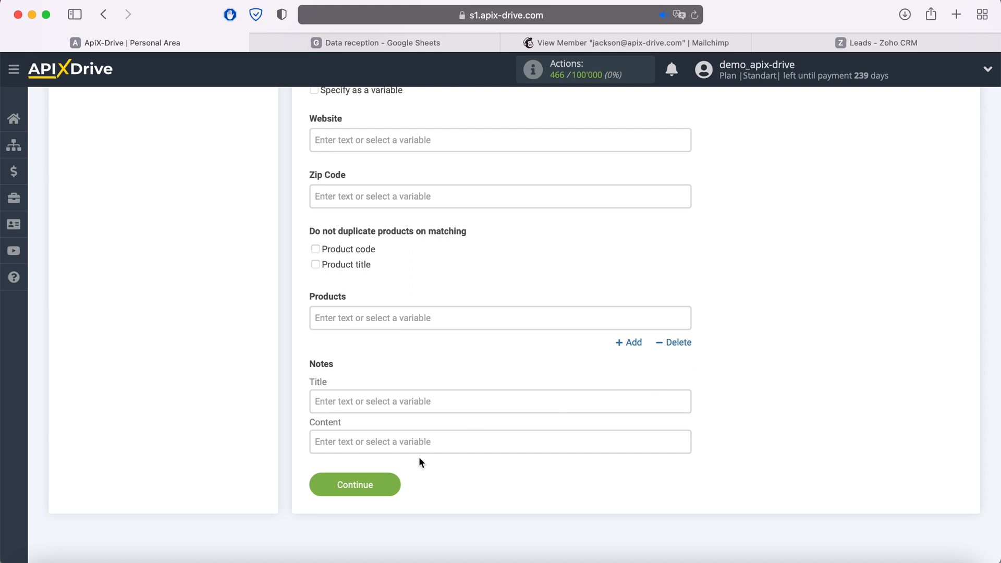
Save the Zoho CRM mapping and send the sample Facebook lead as a test
left_click(392, 485)
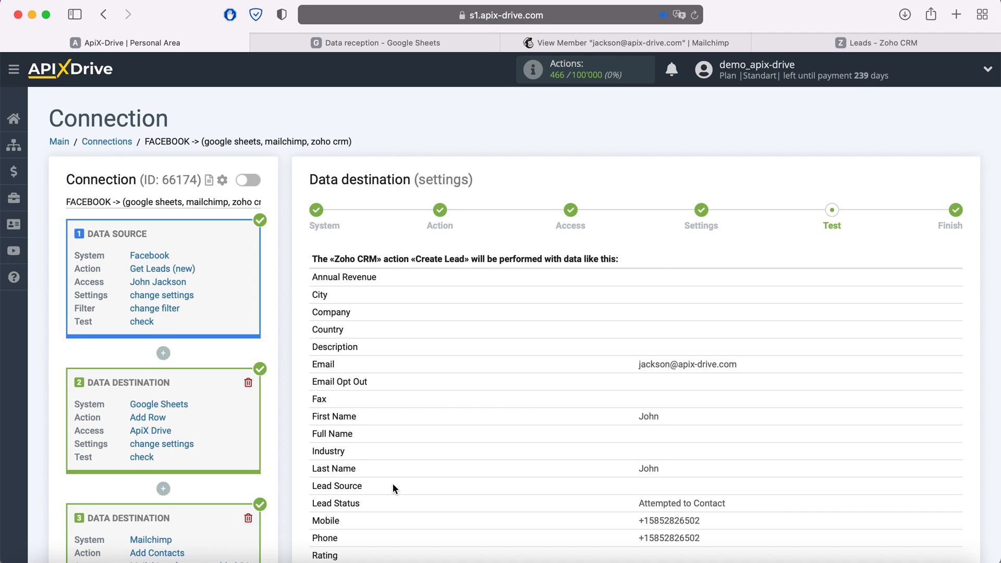
scroll(393, 488, "down", 6)
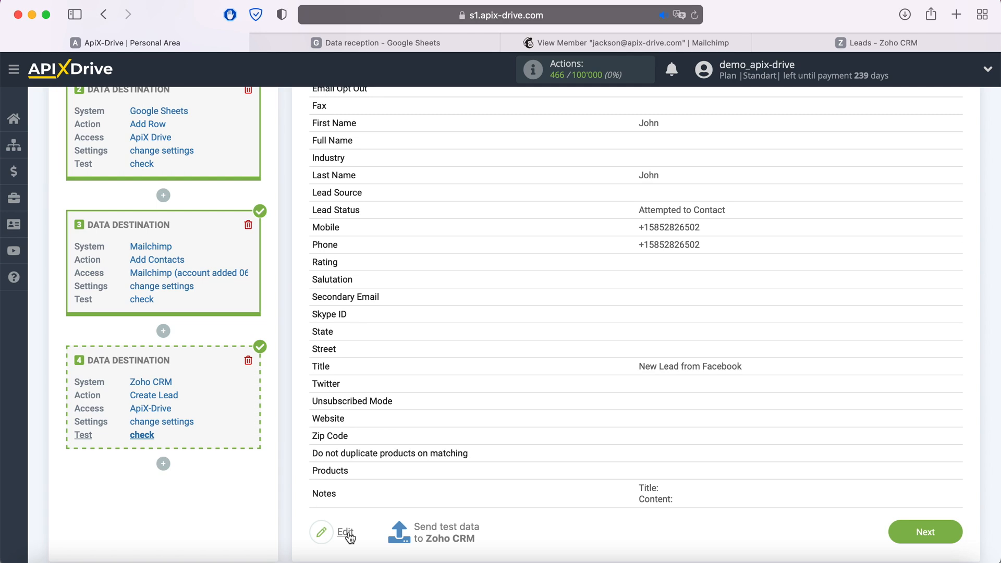
left_click(452, 526)
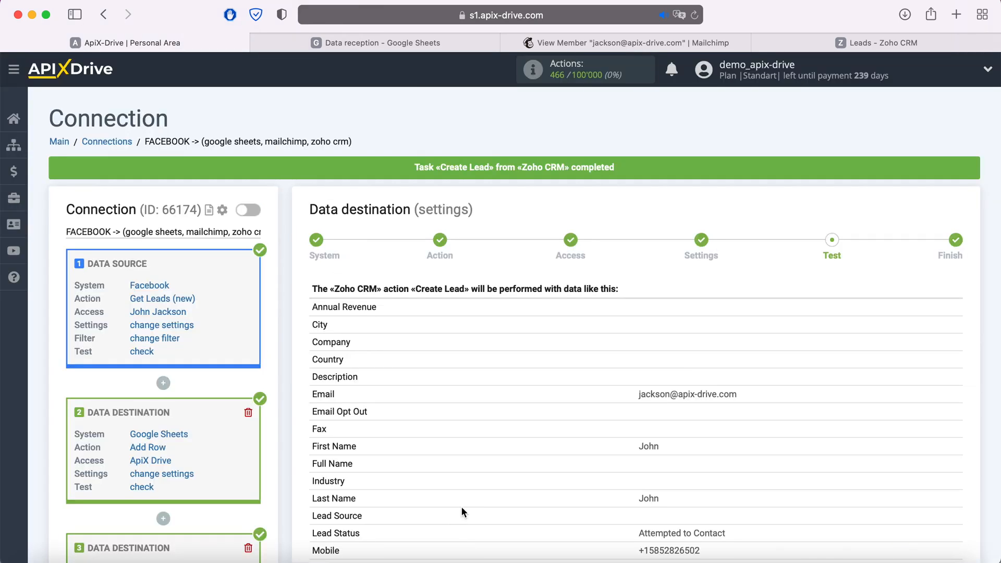
Refresh Zoho CRM Leads, check the new 'New Lead from Facebook' lead, then return to ApiX-Drive
left_click(762, 43)
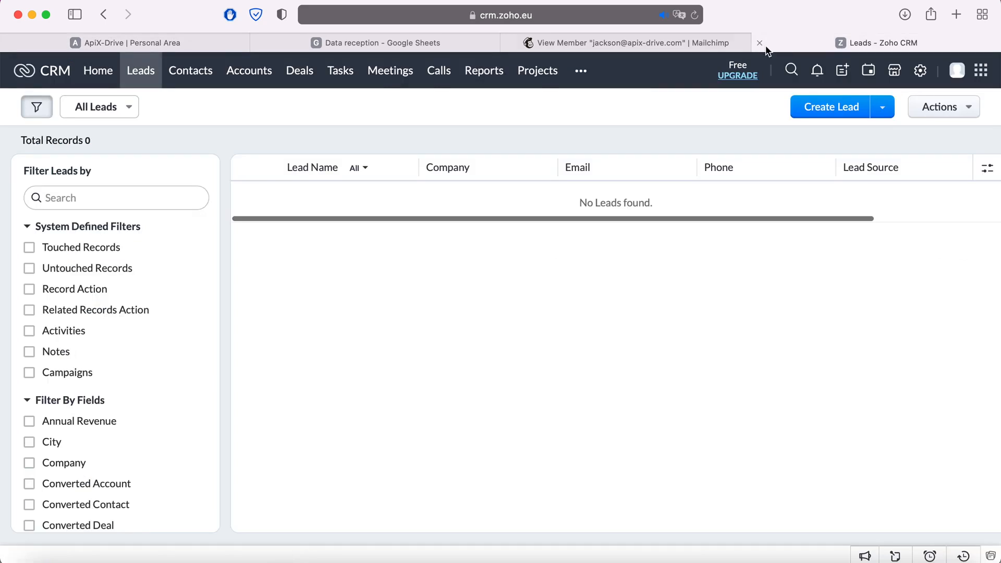
left_click(694, 16)
left_click(315, 197)
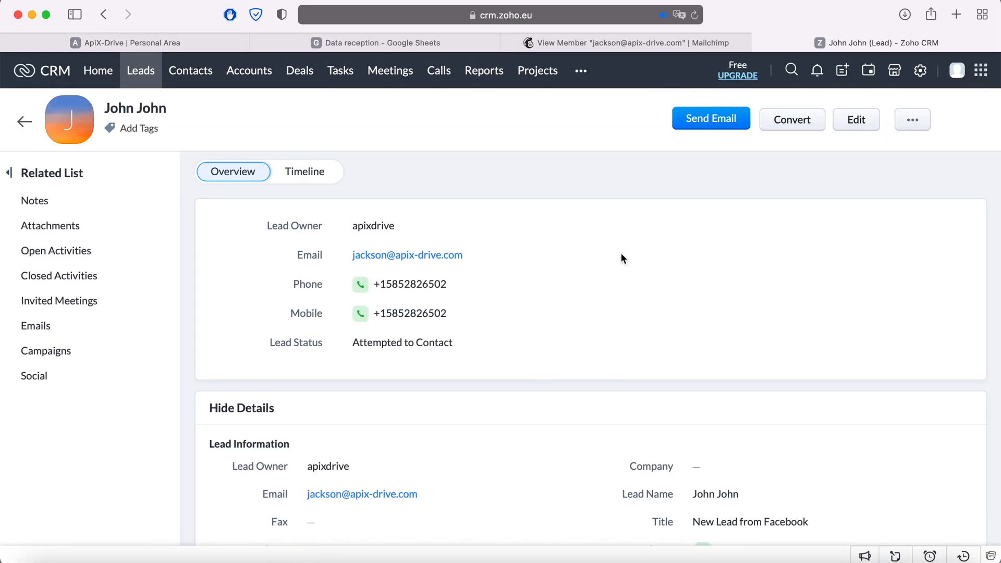
scroll(622, 258, "down", 4)
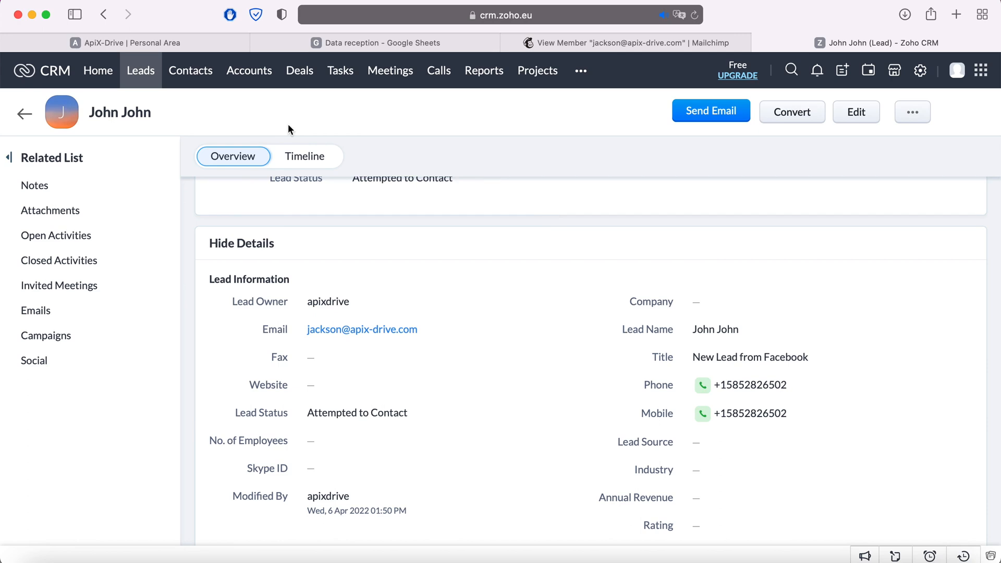
left_click(208, 42)
scroll(824, 351, "down", 6)
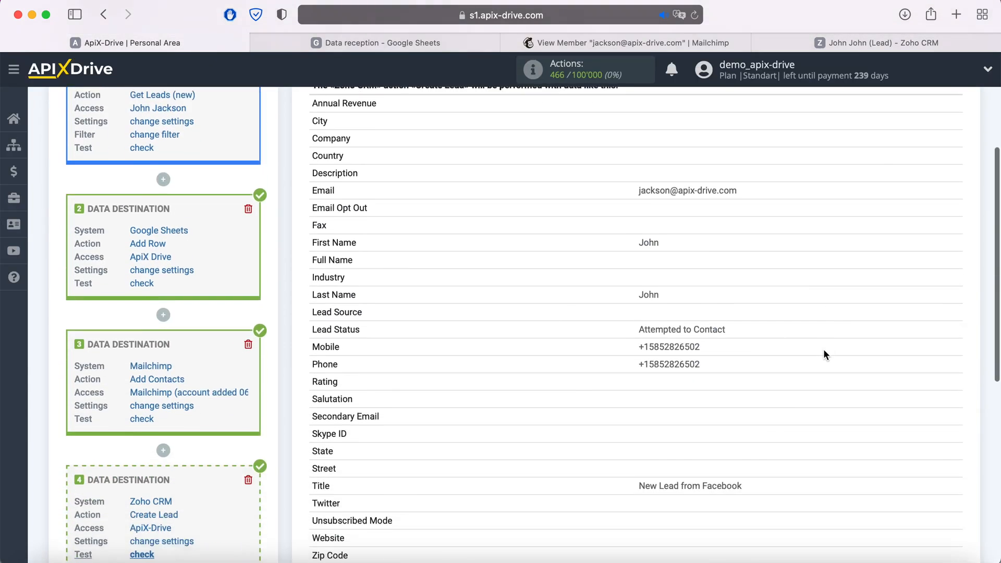
Finish the Zoho CRM destination and enable auto-update for the Facebook connection
left_click(944, 530)
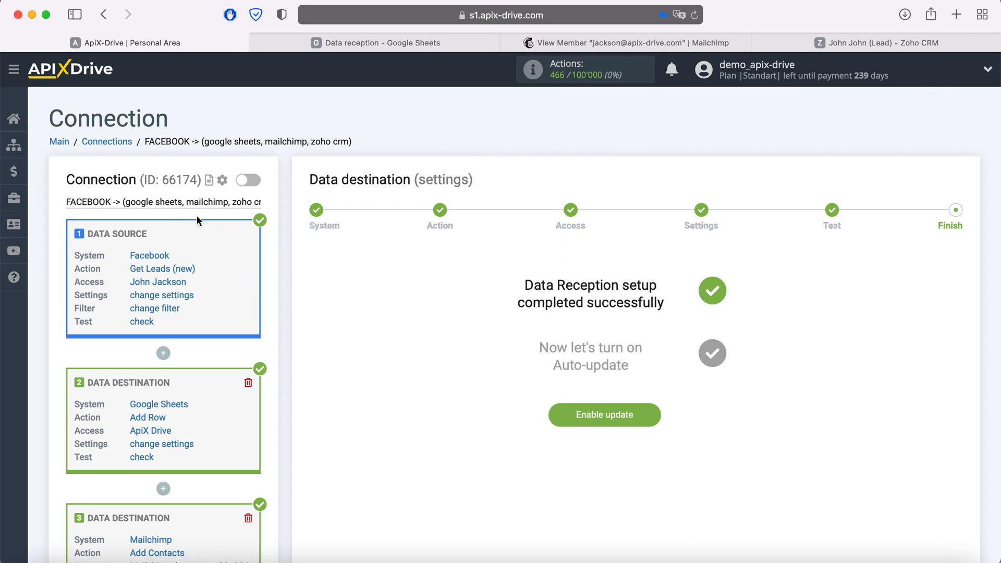
scroll(283, 295, "down", 5)
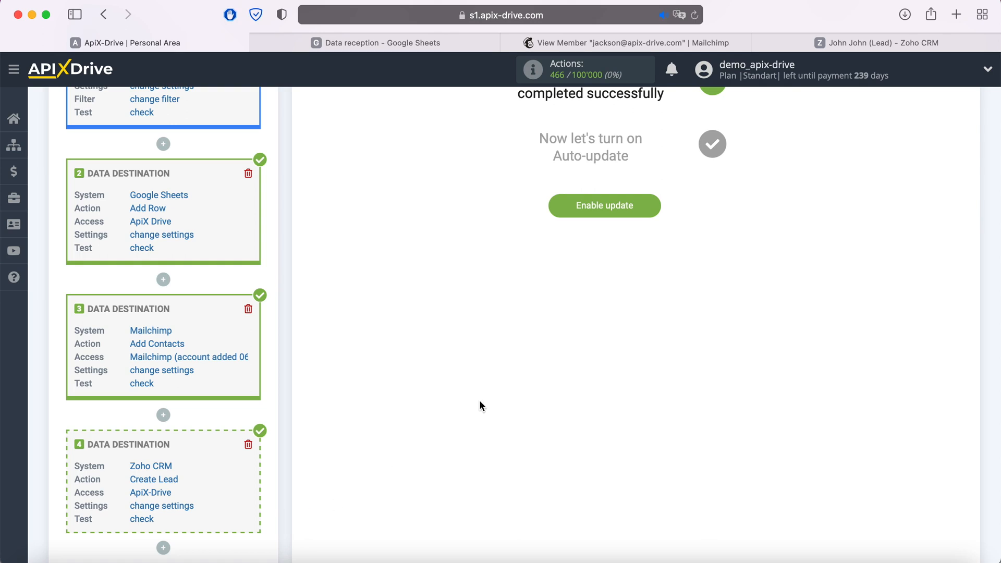
left_click(654, 211)
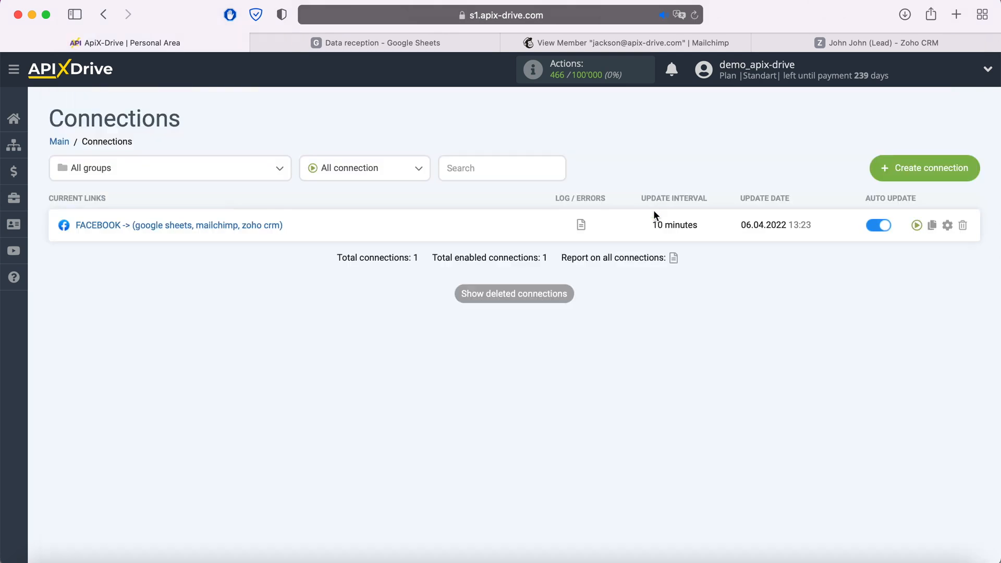
Change the connection's update interval from 10 to 5 minutes and save
left_click(948, 225)
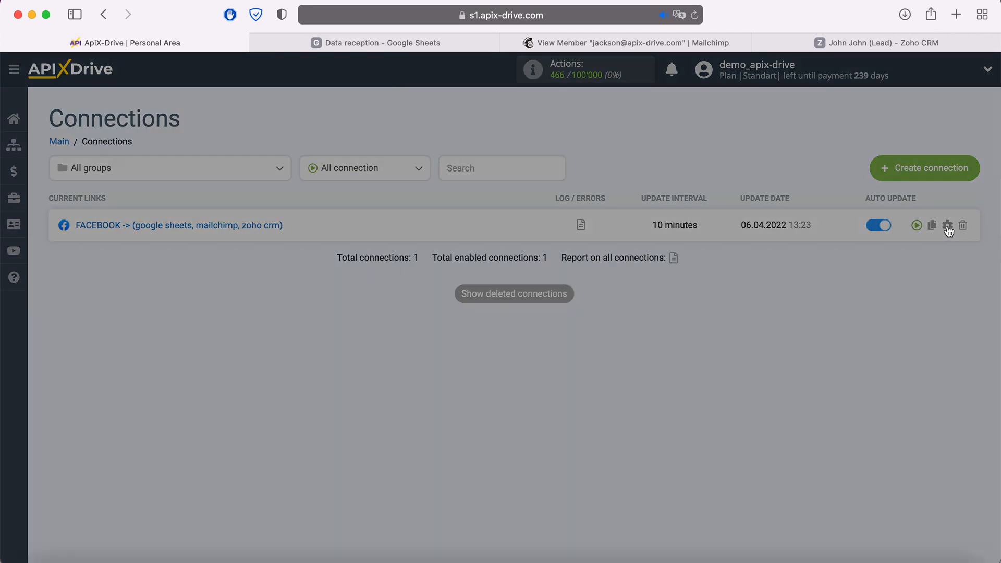
left_click(615, 315)
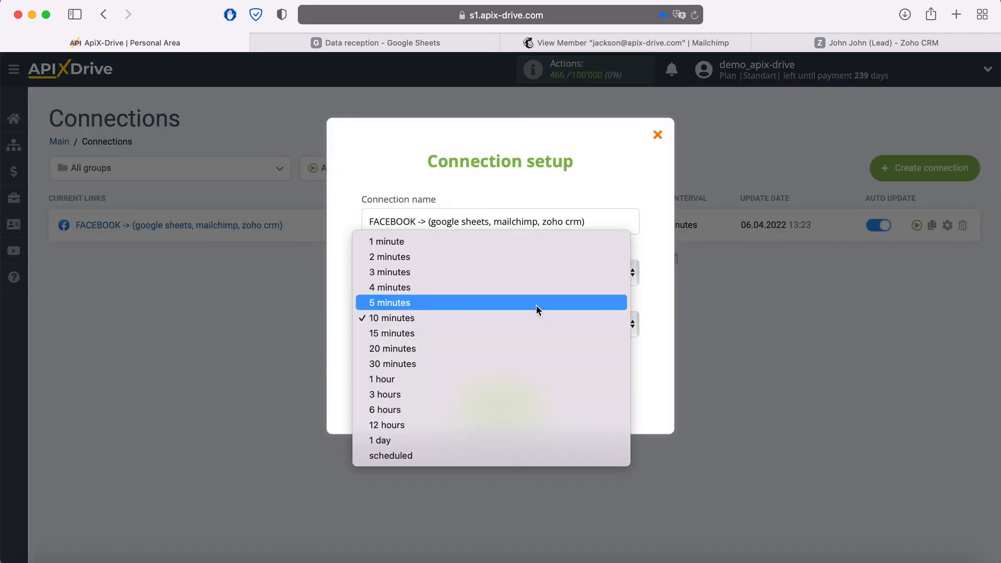
left_click(536, 308)
left_click(535, 399)
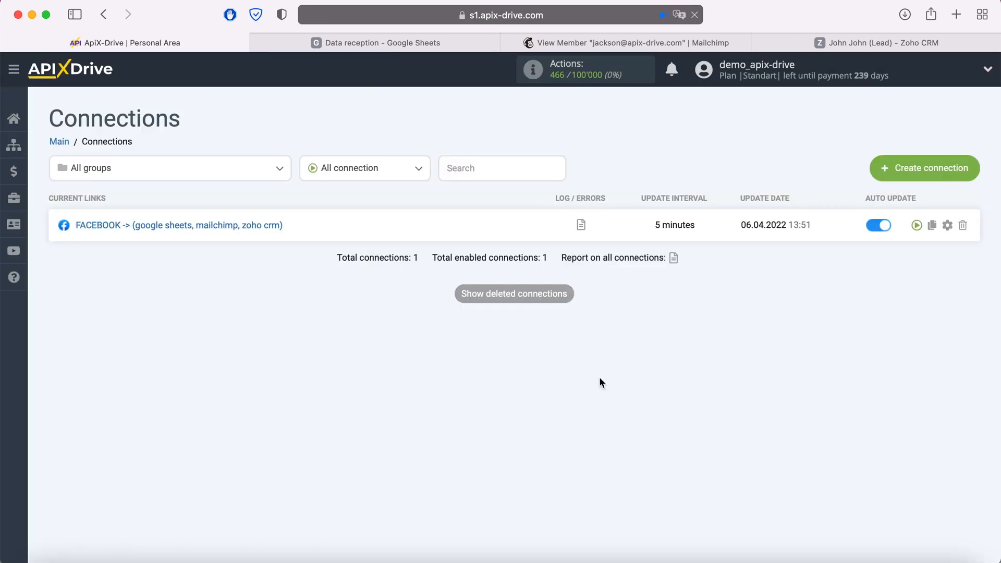